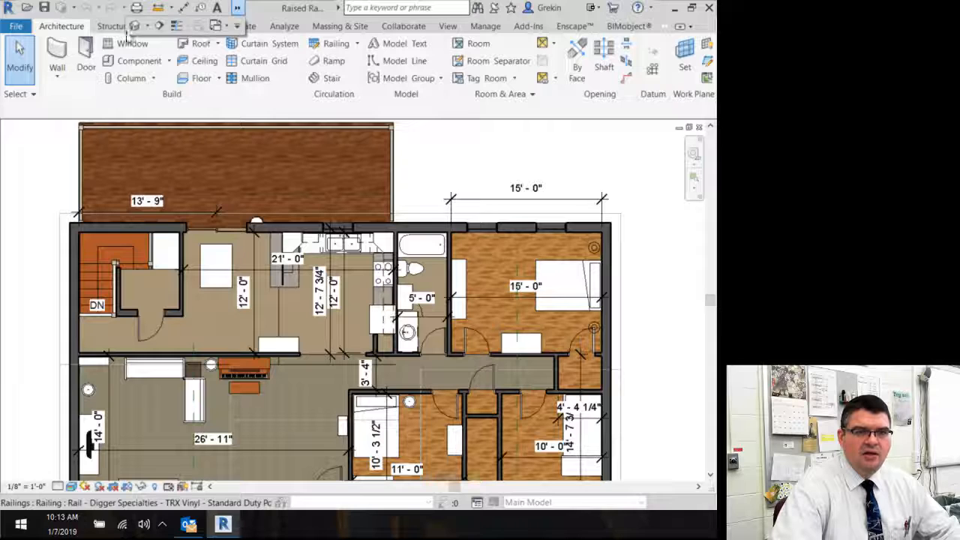
Step: Switch to the default 3D view and orbit around the house
left_click(133, 28)
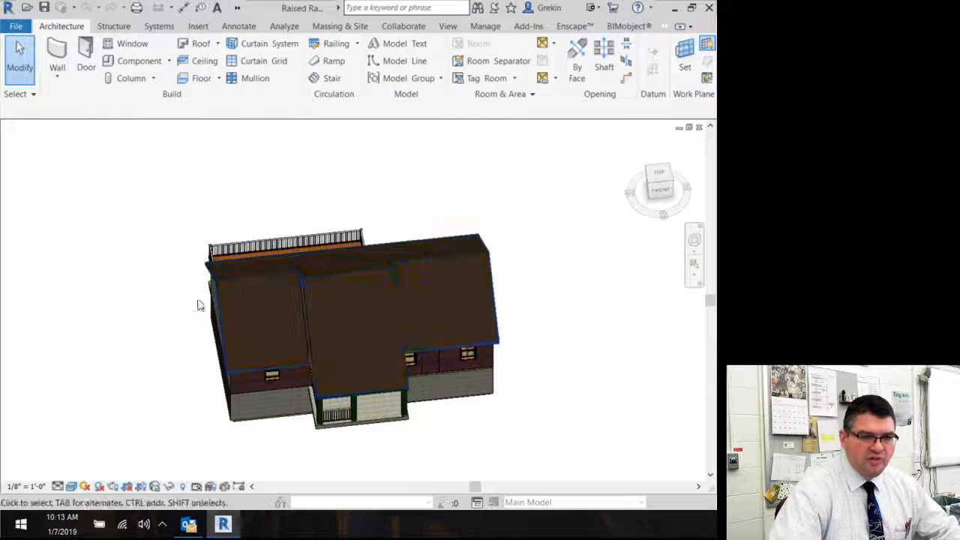
middle_click_drag(200, 368, 199, 261, "shift")
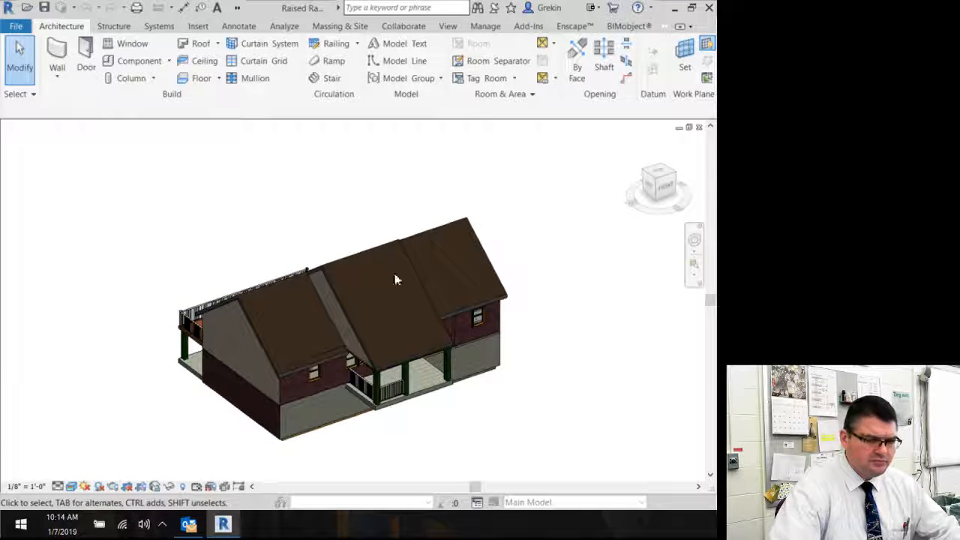
middle_click_drag(543, 286, 439, 182, "shift")
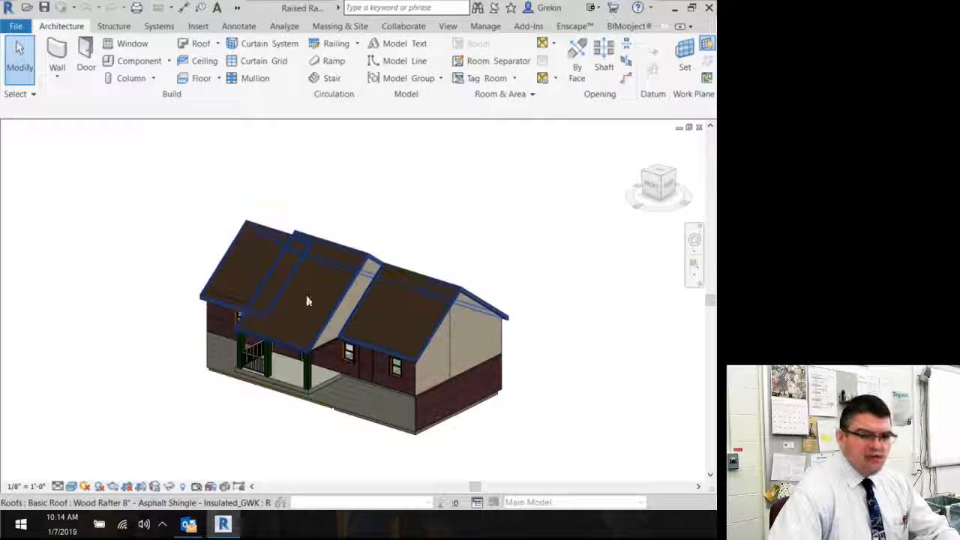
middle_click_drag(442, 236, 467, 229)
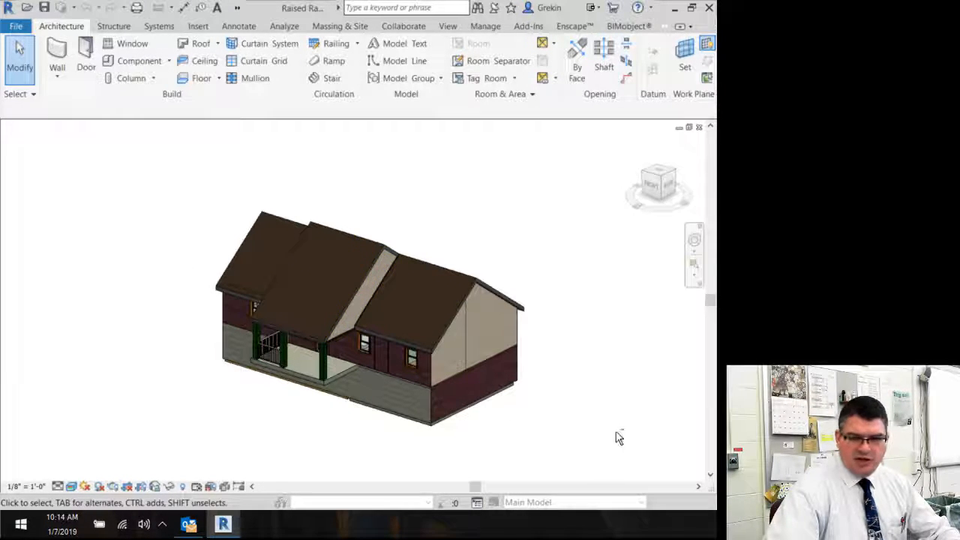
middle_click_drag(616, 438, 390, 386, "shift")
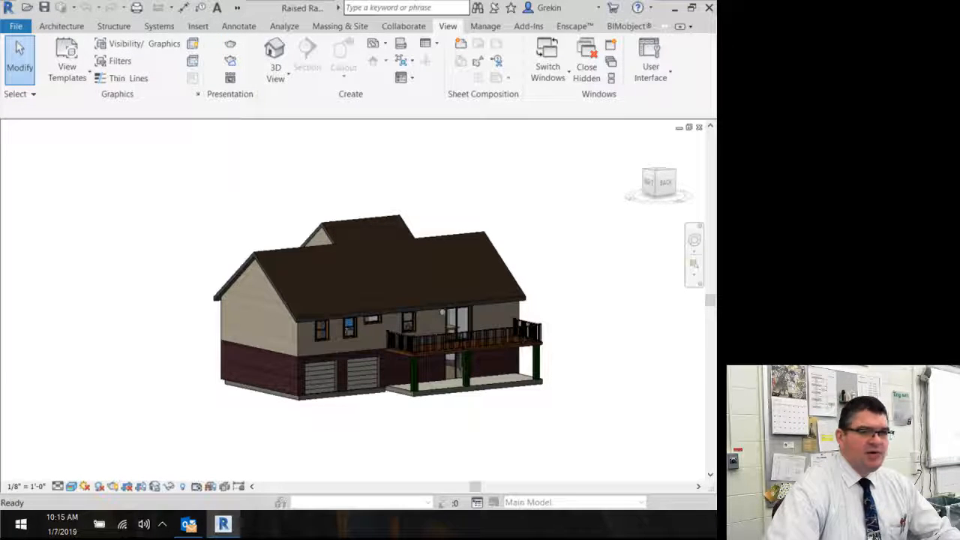
Step: Open the Rendering dialog for a close 3D view of the rear of the house
left_click_drag(132, 129, 54, 50)
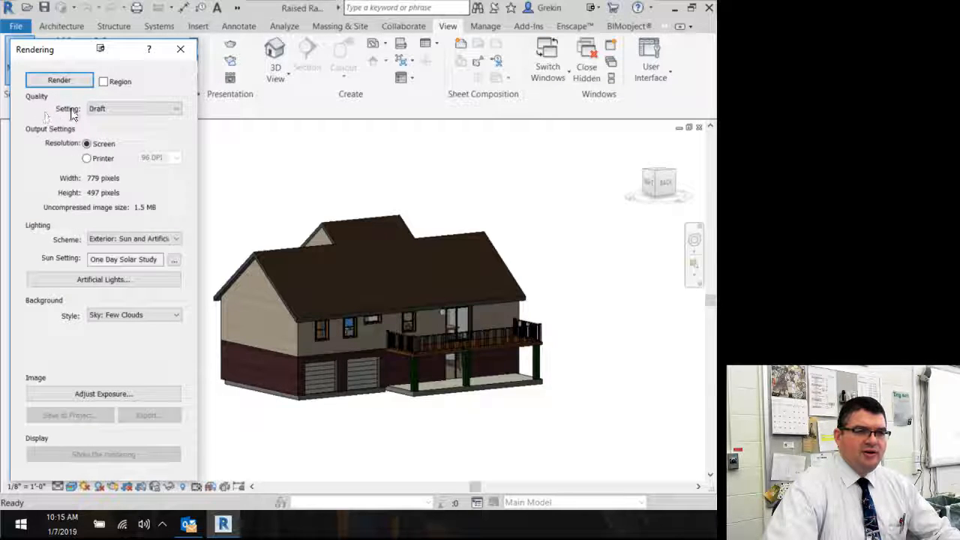
middle_click_drag(353, 304, 374, 295, "shift")
scroll(358, 302, "up", 2)
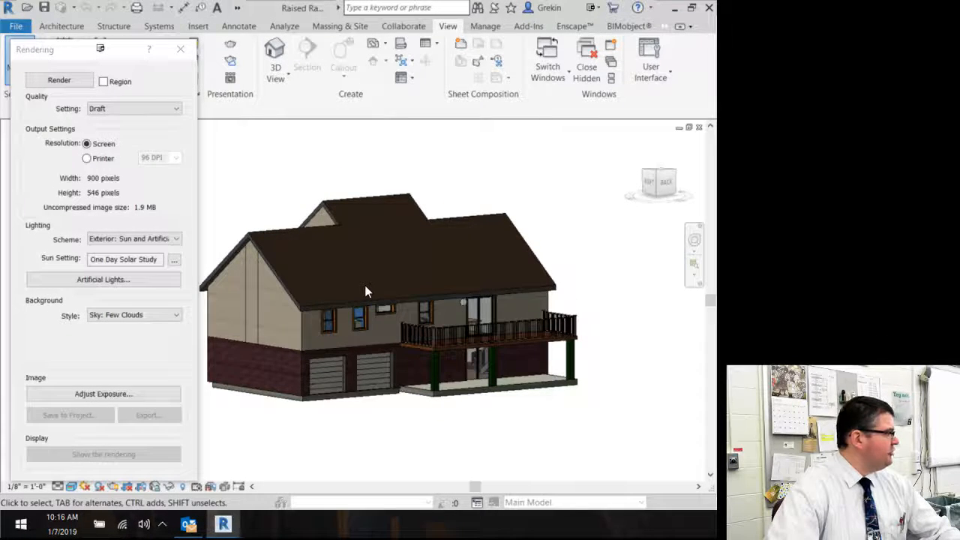
scroll(388, 348, "up", 1)
scroll(387, 346, "up", 2)
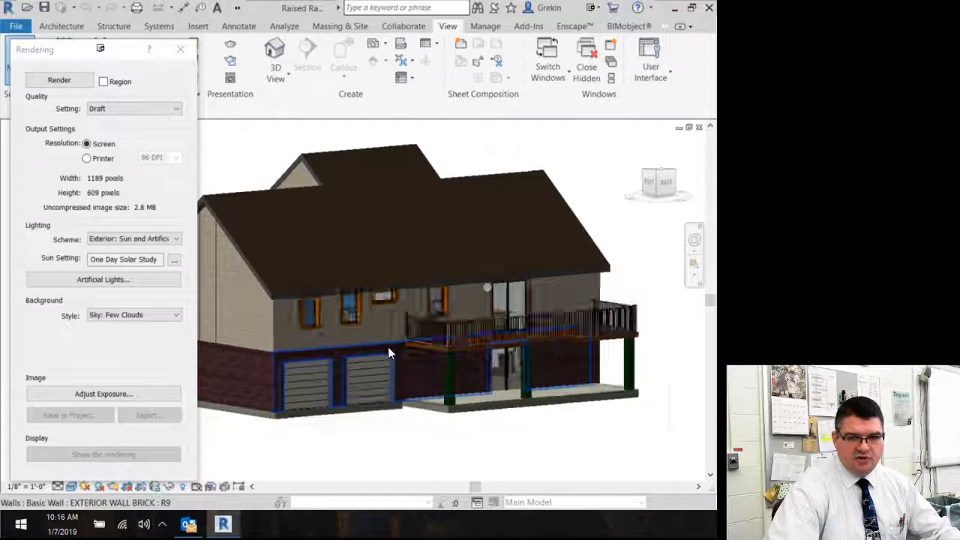
scroll(419, 365, "up", 1)
scroll(419, 365, "down", 1)
mouse_move(426, 316)
middle_mouse_down()
mouse_move(424, 334)
mouse_move(437, 339)
mouse_move(431, 329)
mouse_move(440, 319)
middle_mouse_up()
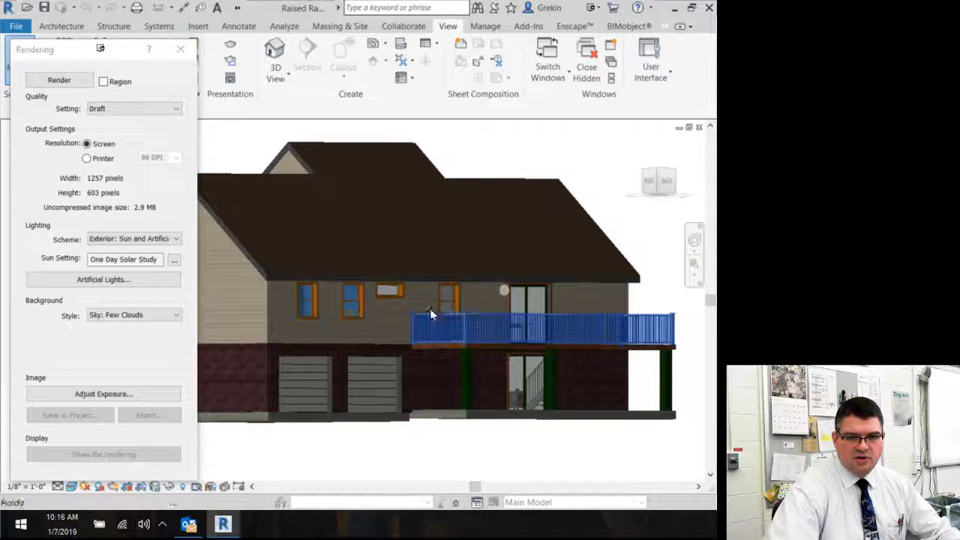
Step: Review the rendering quality options, keeping the Draft setting
left_click(151, 110)
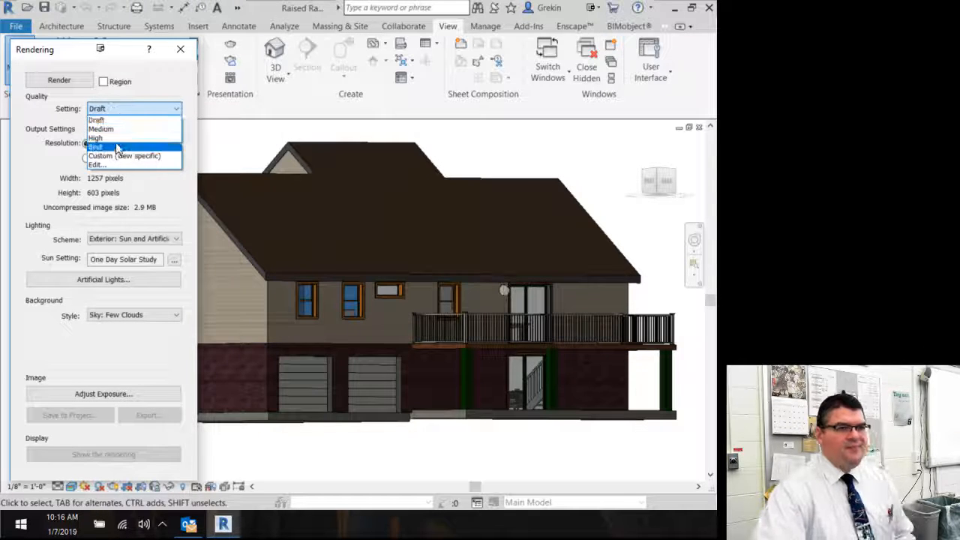
left_click(101, 120)
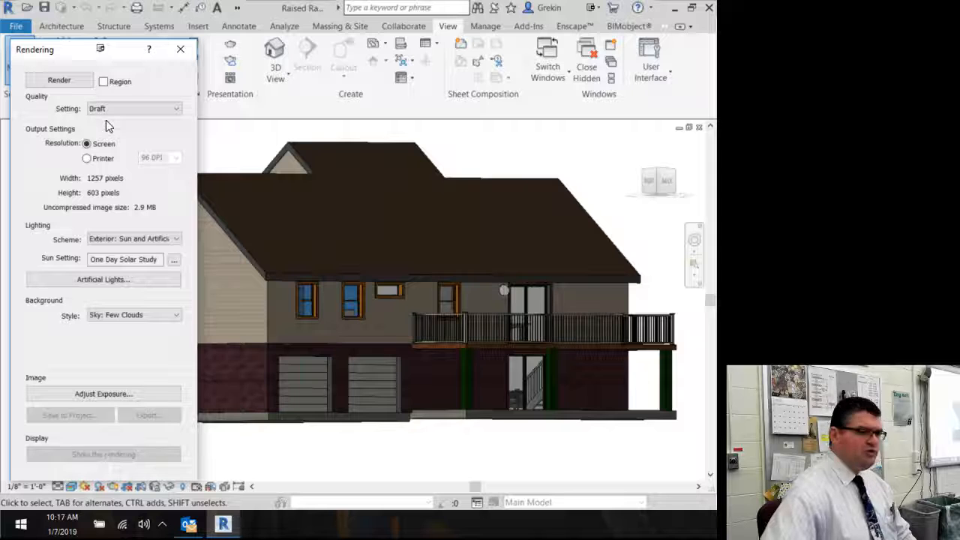
left_click(106, 110)
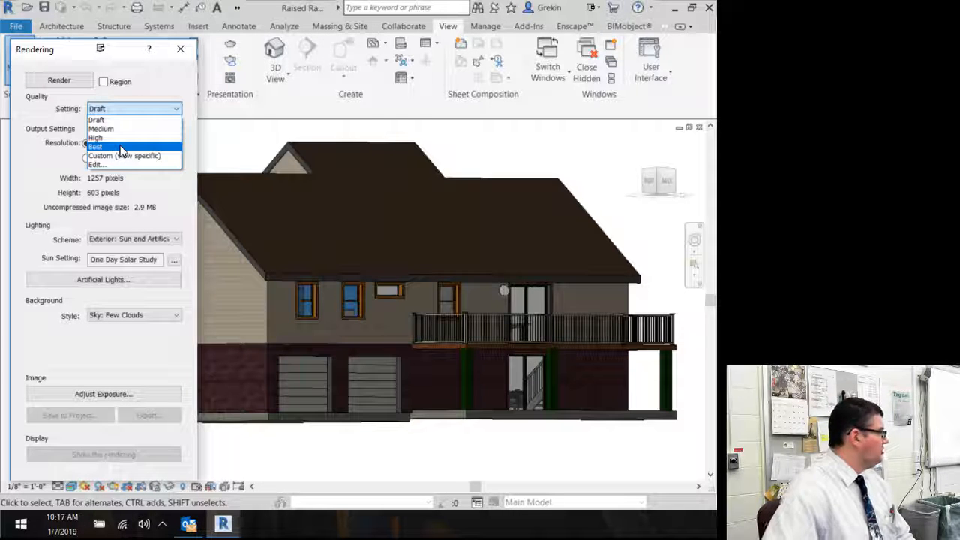
left_click(116, 104)
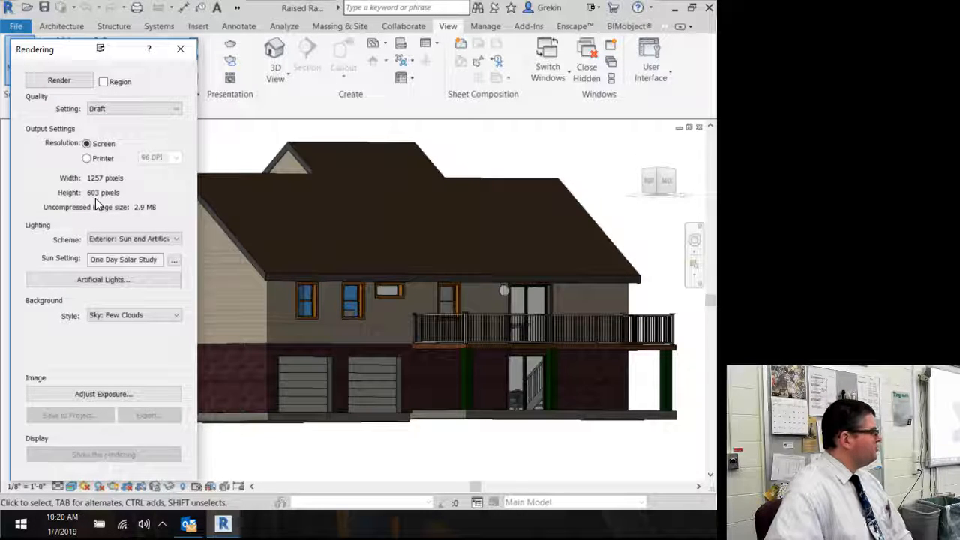
Step: Switch the output resolution to Printer and try 300 DPI, then 600 DPI
left_click(86, 158)
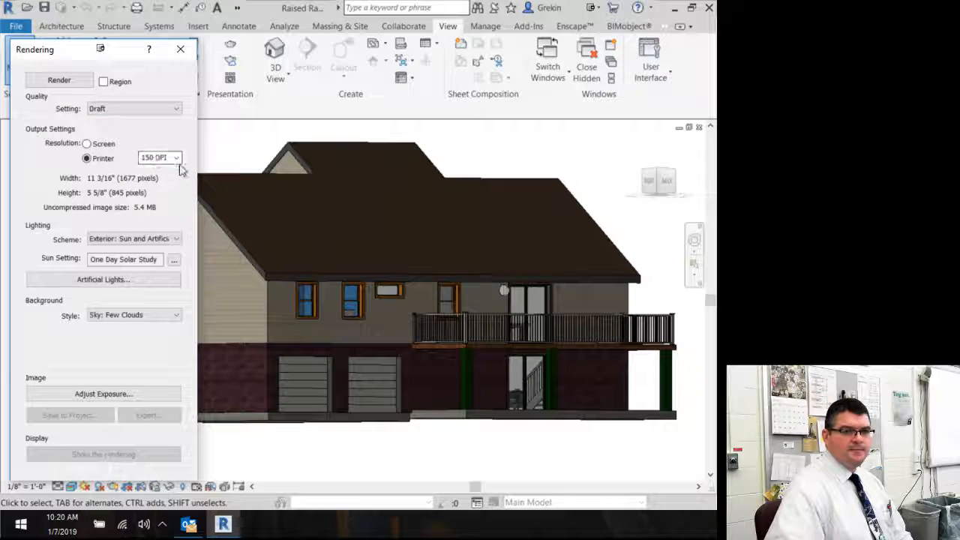
left_click(177, 159)
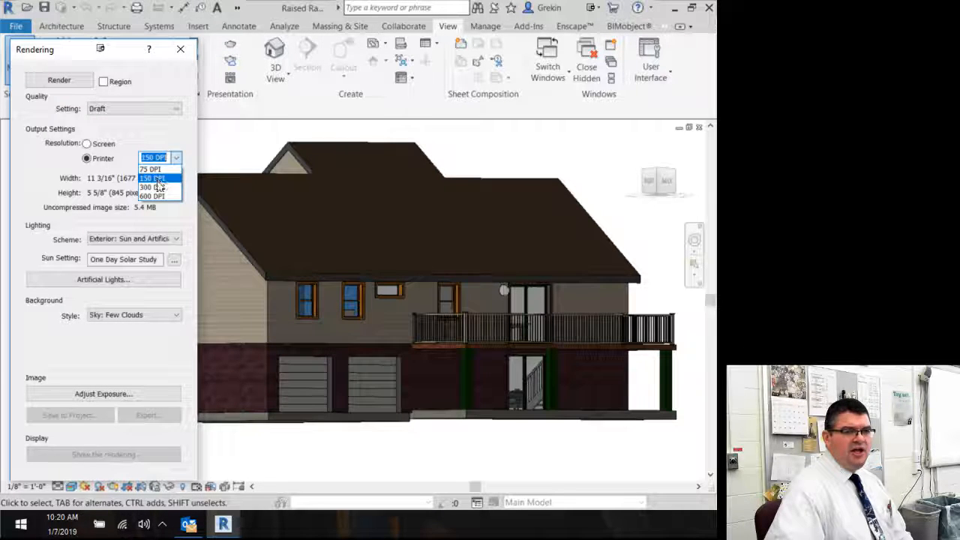
left_click(153, 187)
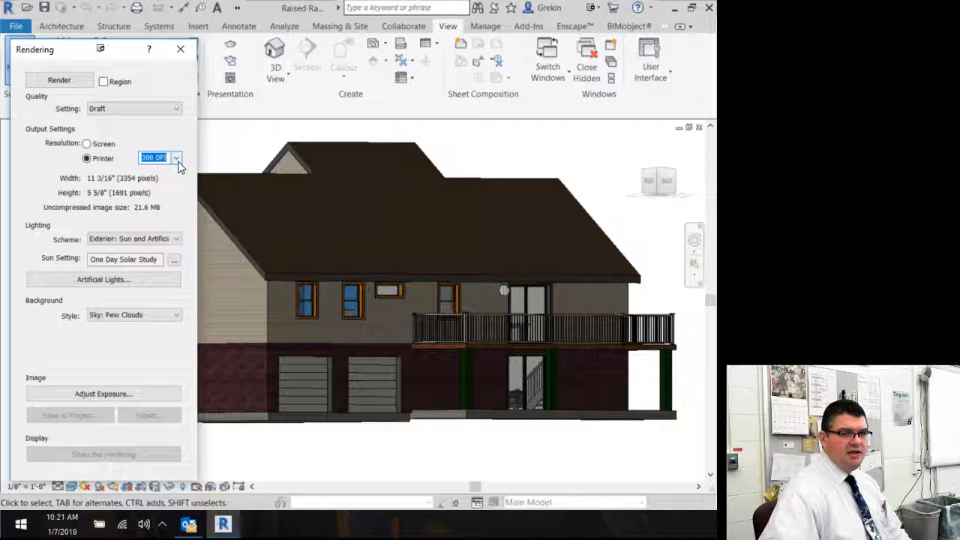
left_click(177, 158)
left_click(179, 196)
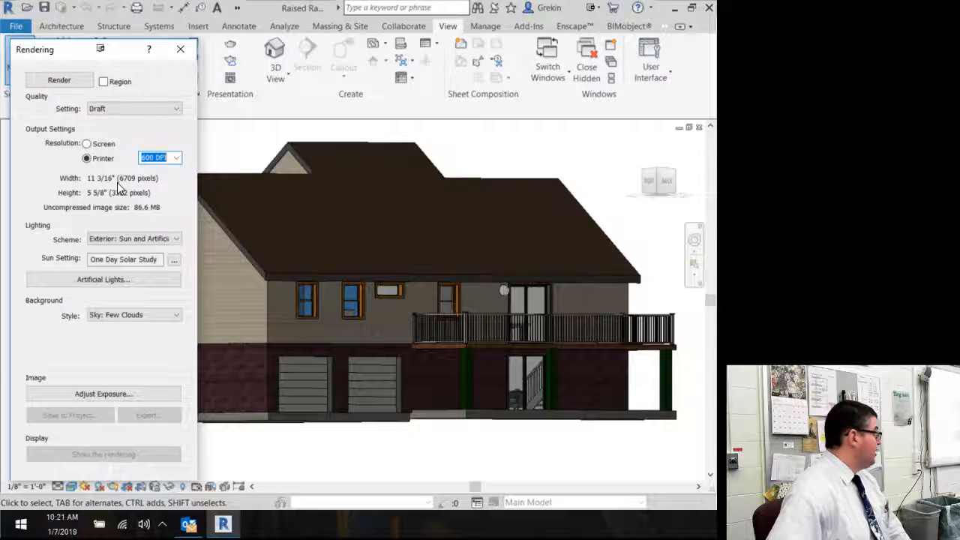
Step: Cycle the printer resolution through 150, 300, 600 and back to 150 DPI
left_click(176, 158)
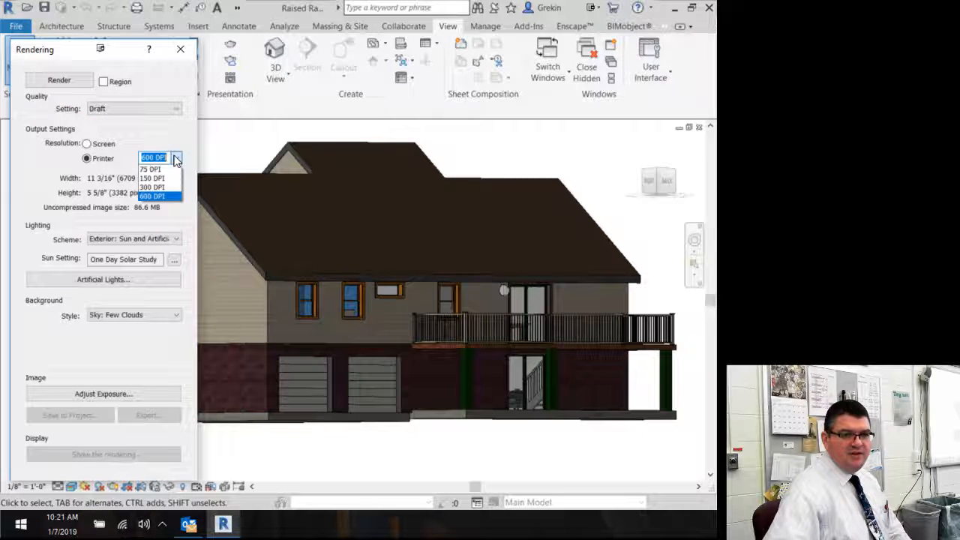
left_click(166, 178)
left_click(177, 160)
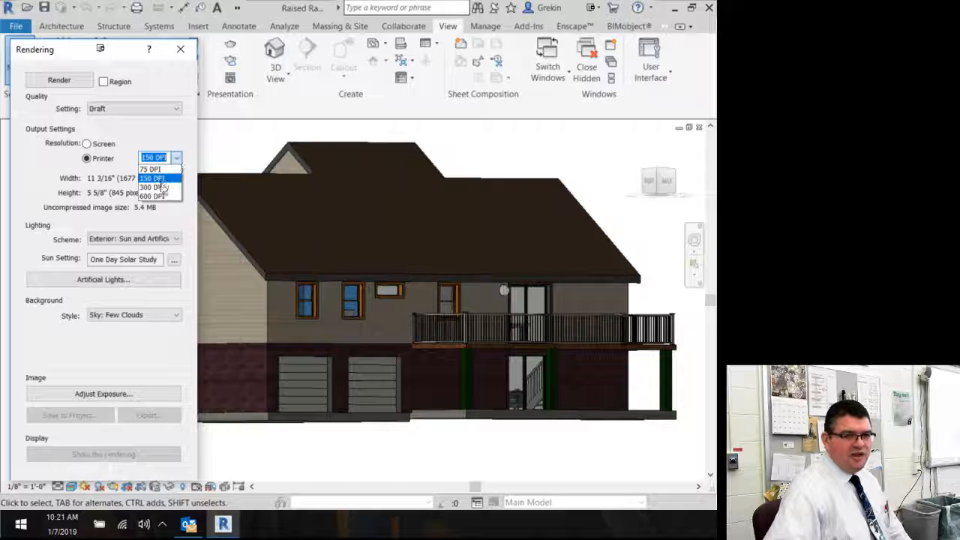
left_click(159, 186)
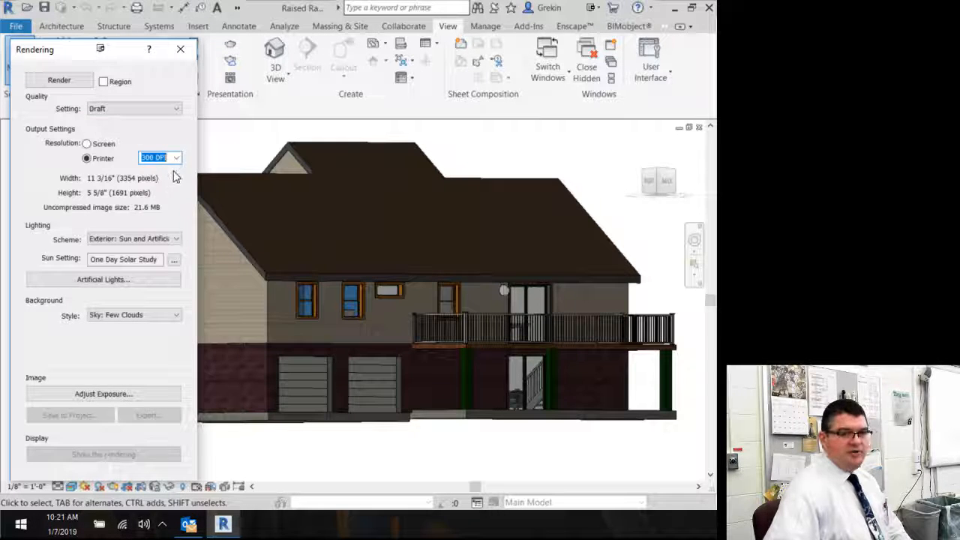
left_click(179, 161)
left_click(170, 195)
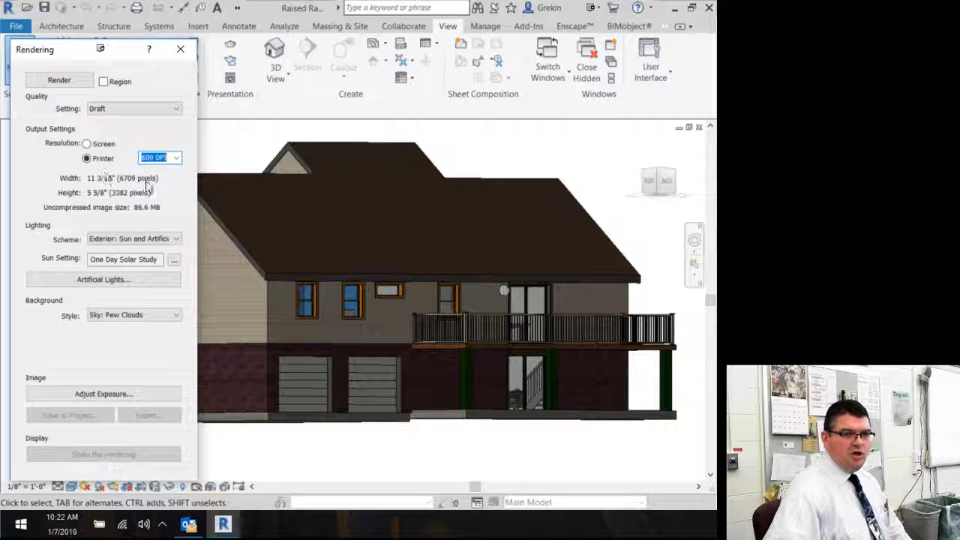
left_click(178, 158)
left_click(152, 178)
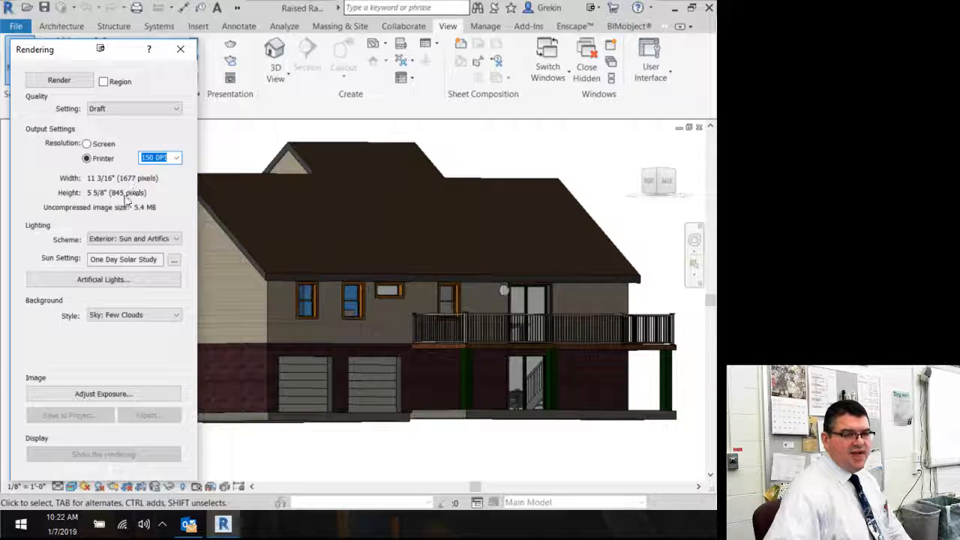
Step: Return the output resolution to Screen after briefly trying Printer at 600 DPI again
left_click(87, 143)
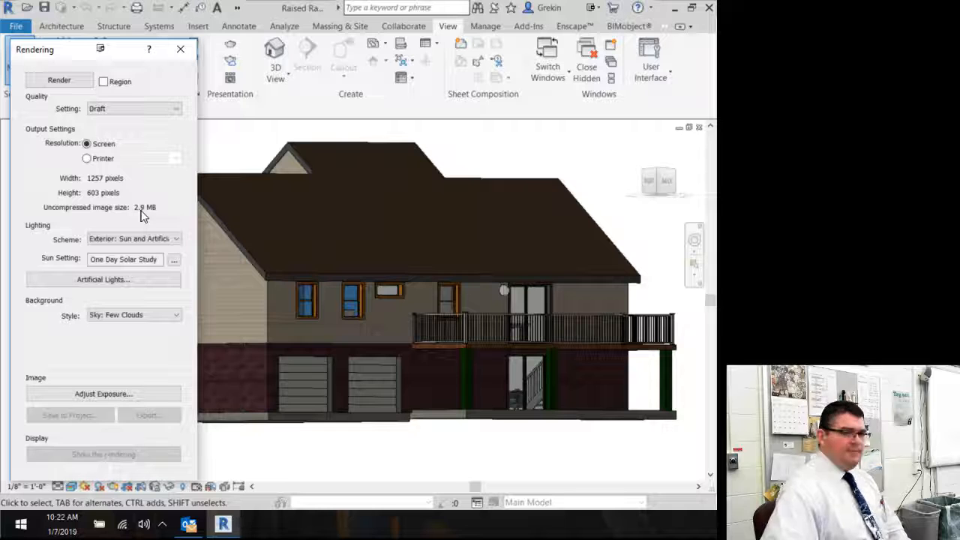
left_click(101, 159)
left_click(176, 158)
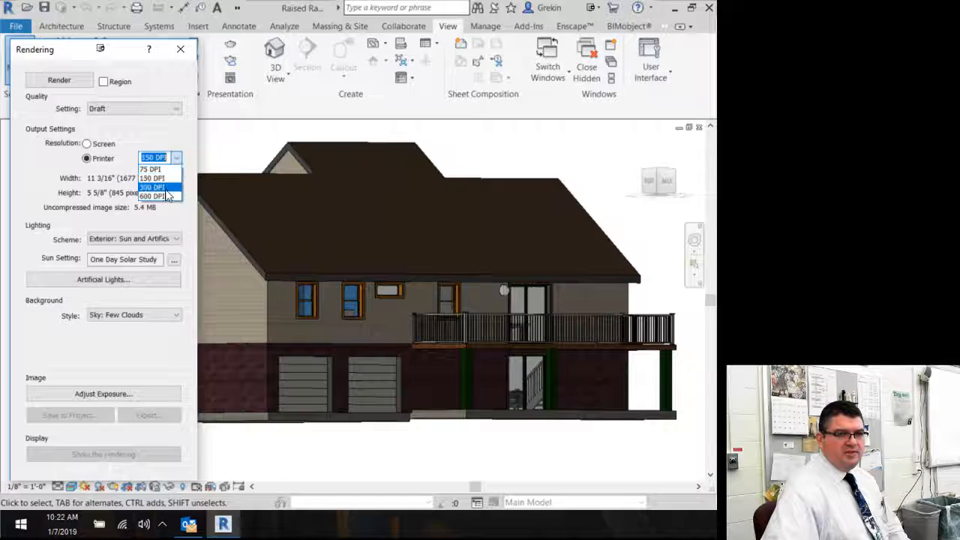
left_click(165, 196)
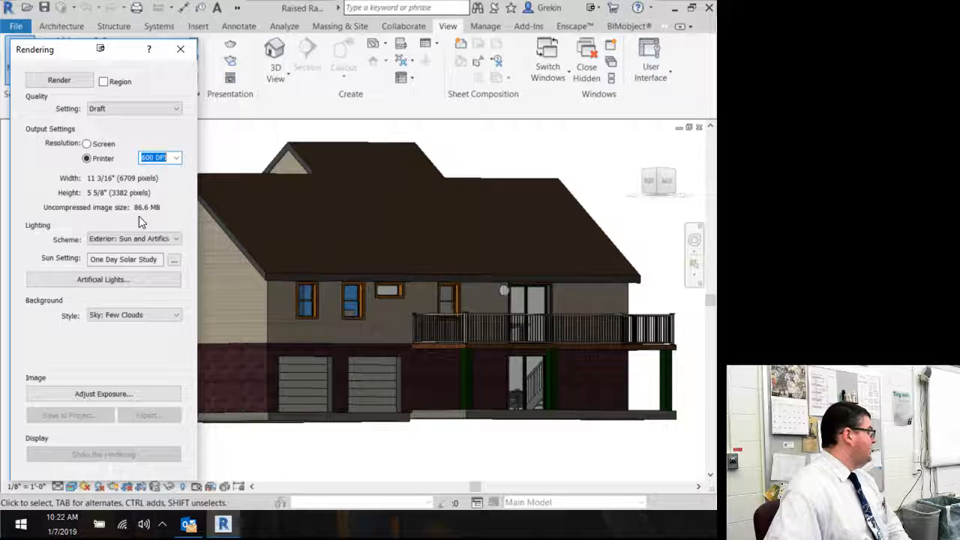
left_click(88, 143)
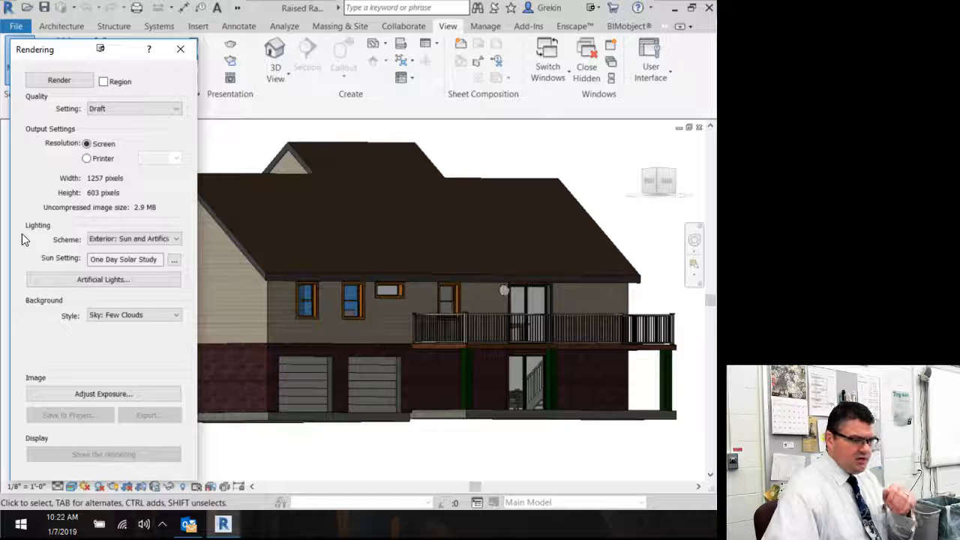
Step: Try the lighting schemes Exterior: Sun only and Exterior: Sun and Artificial
left_click(171, 239)
left_click(135, 251)
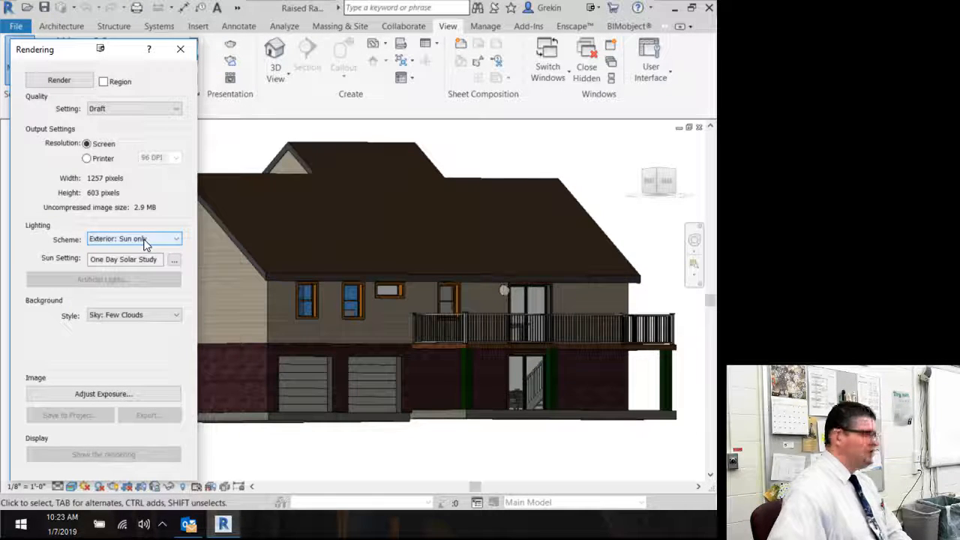
left_click(502, 292)
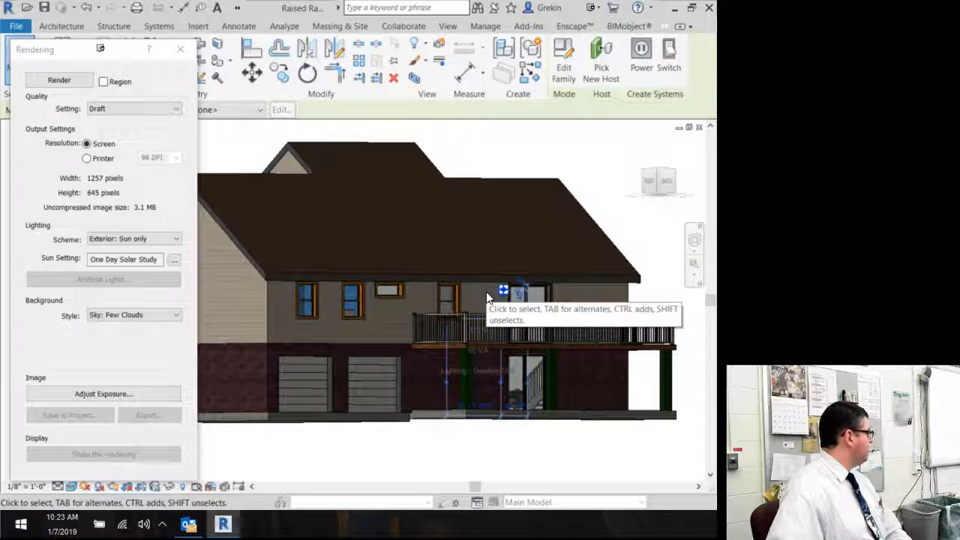
left_click(169, 238)
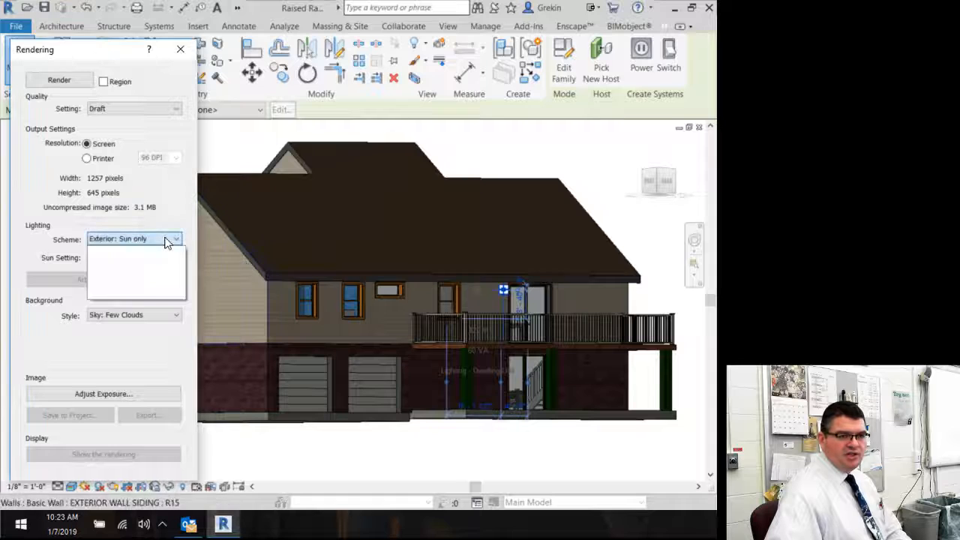
left_click(172, 259)
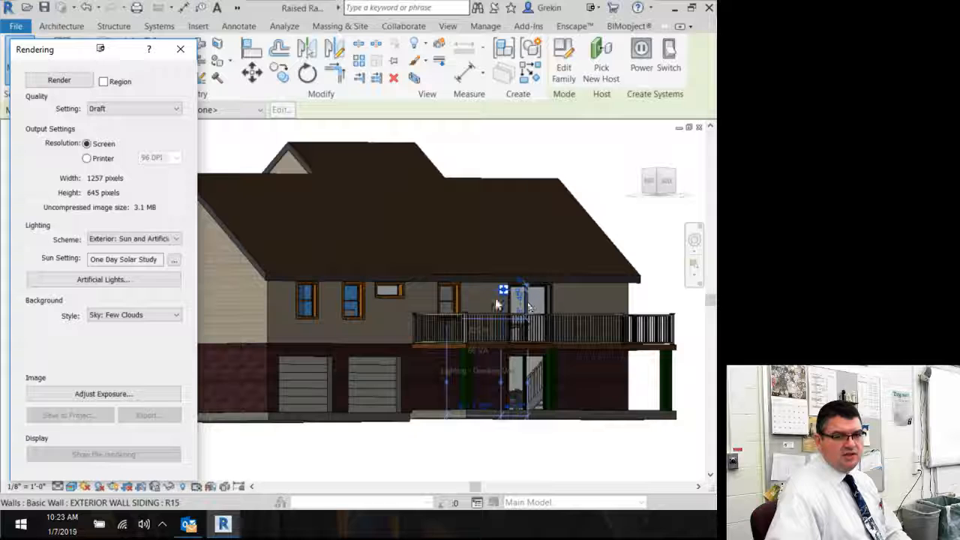
left_click(495, 144)
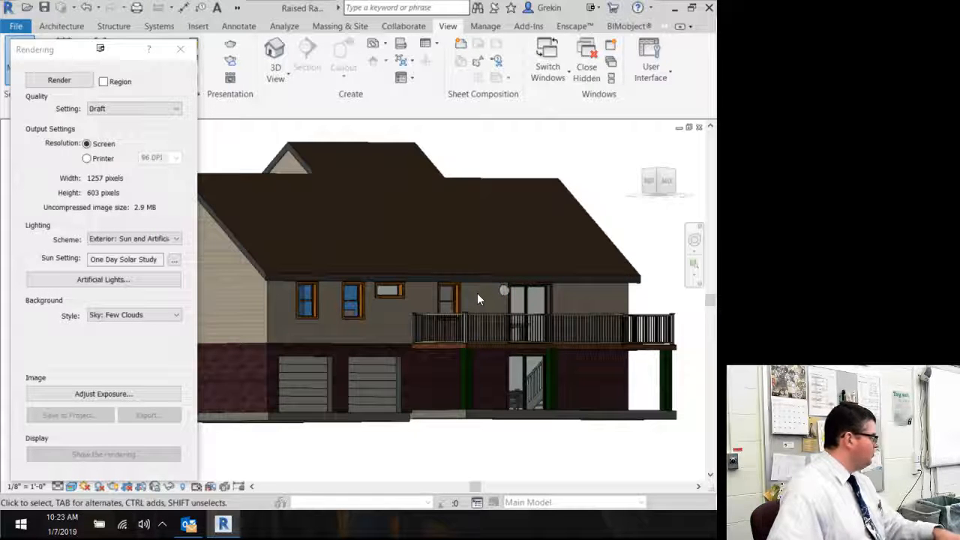
Step: Set the lighting scheme to Exterior: Artificial only
left_click(179, 240)
left_click(165, 275)
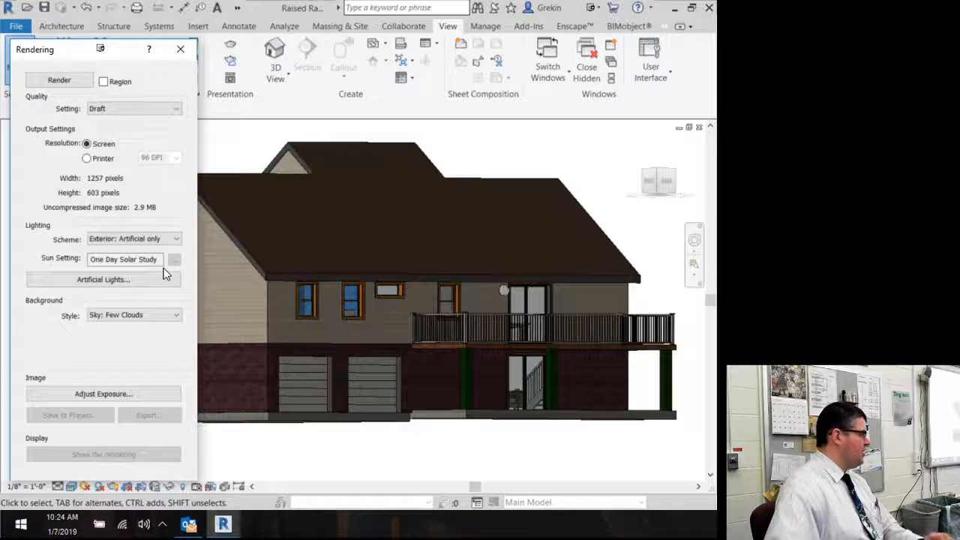
left_click(166, 242)
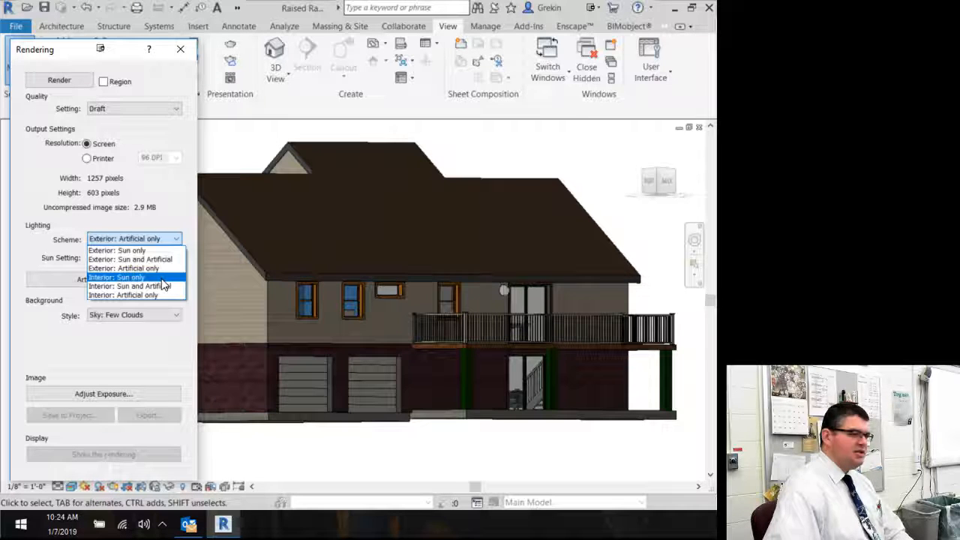
key("Down")
key("Down")
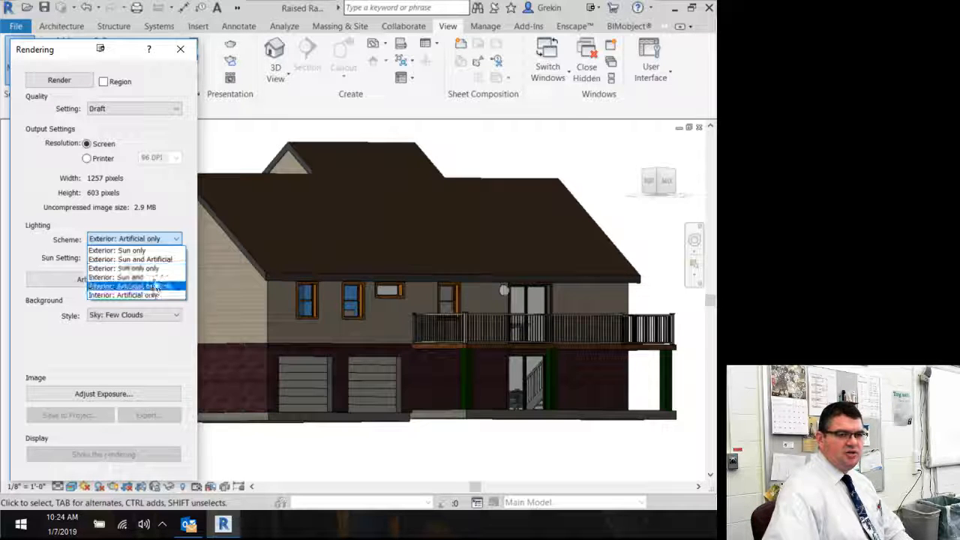
left_click(168, 210)
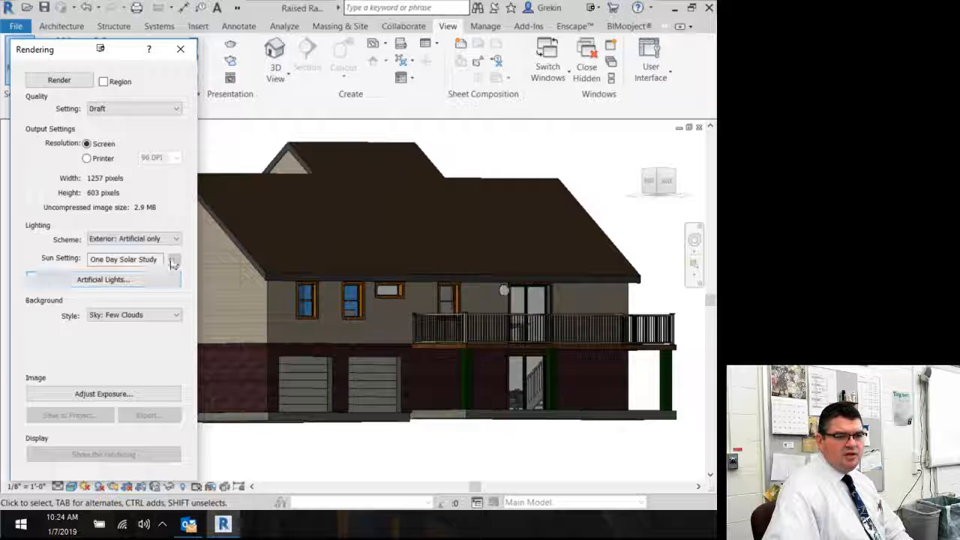
Step: Set the lighting scheme to Exterior: Sun only
left_click(122, 260)
left_click(133, 239)
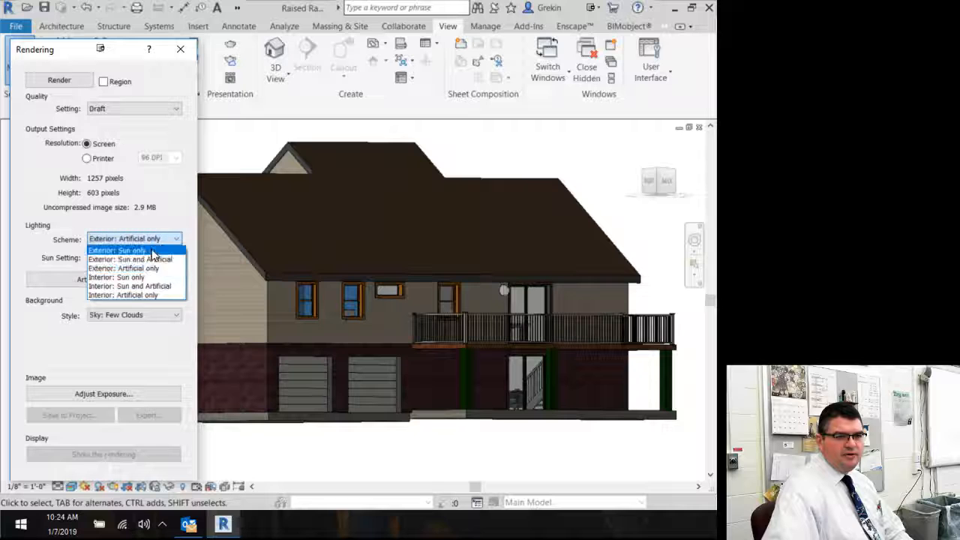
left_click(120, 250)
Step: Open the sun settings and set the project location by searching the project's street address, then confirm it
left_click(173, 260)
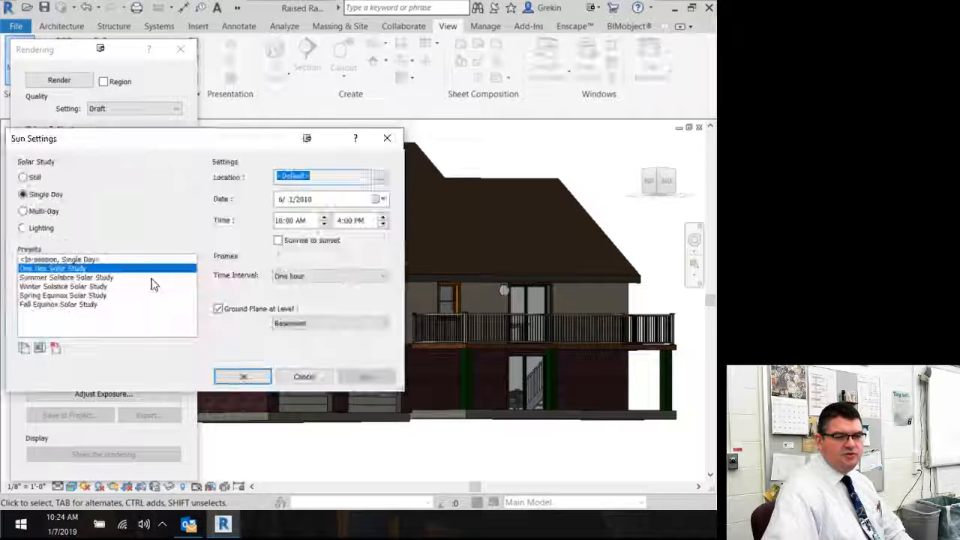
left_click_drag(143, 140, 191, 133)
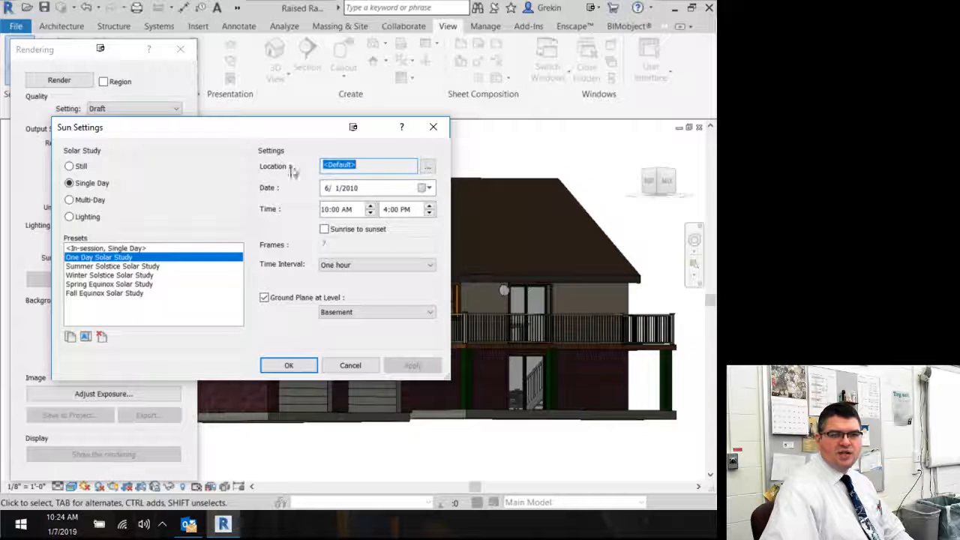
left_click(426, 166)
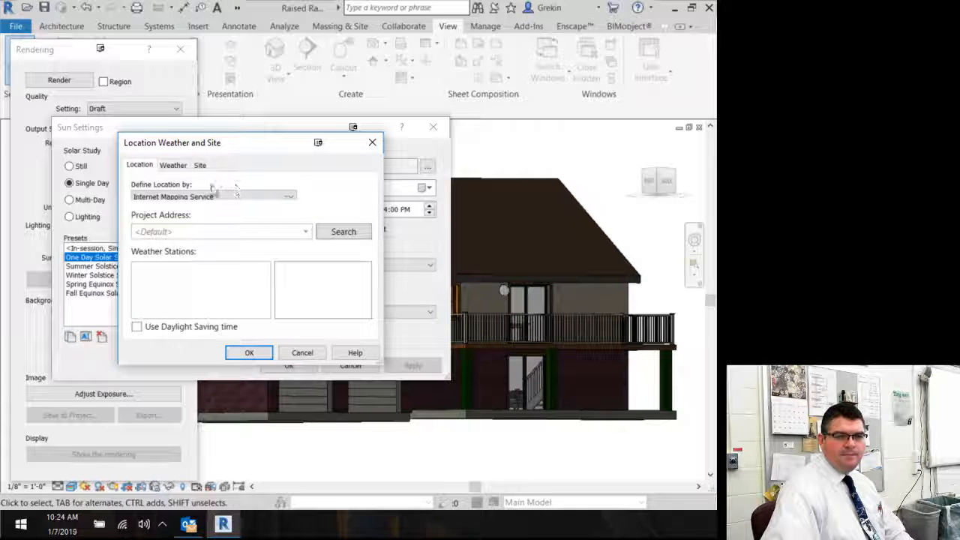
left_click(216, 232)
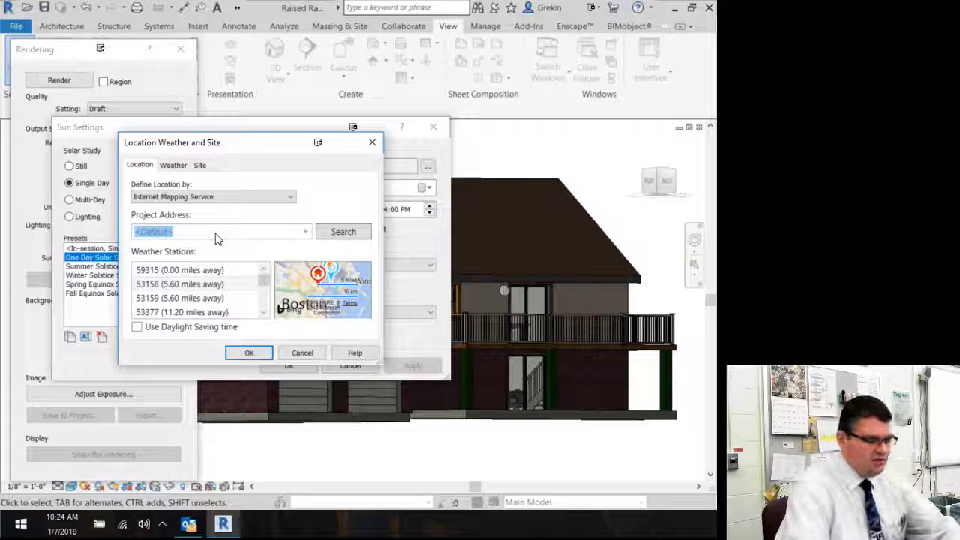
type("701")
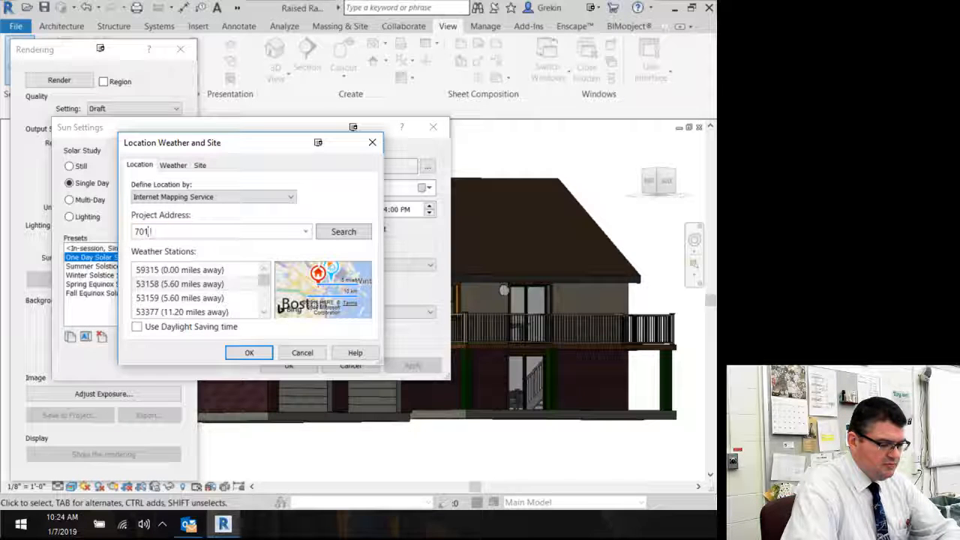
type(" windsor st")
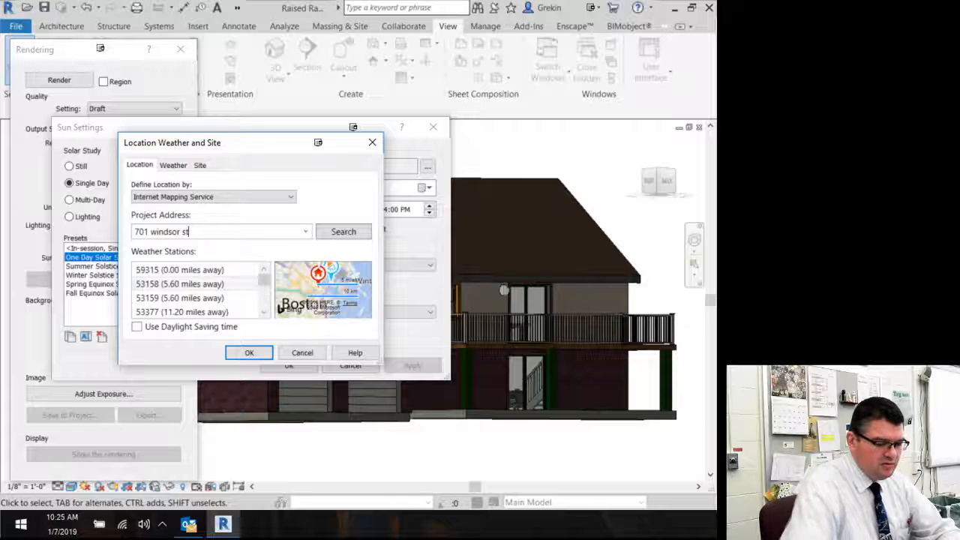
type(", hamburg")
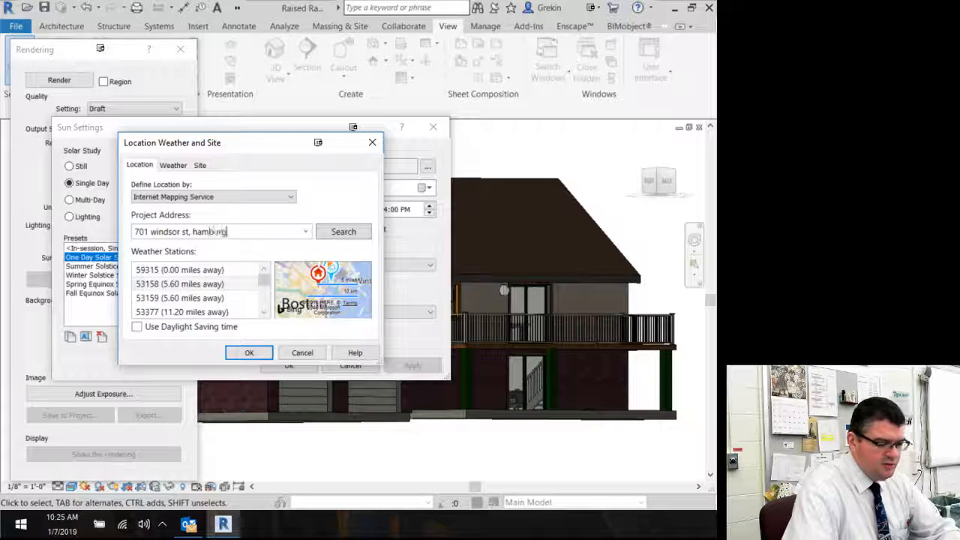
type(", pa")
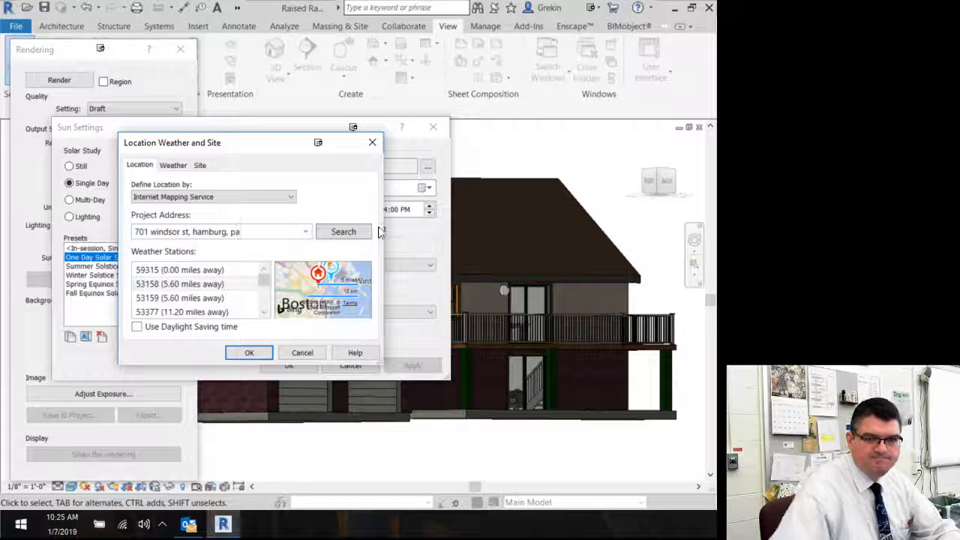
left_click(359, 233)
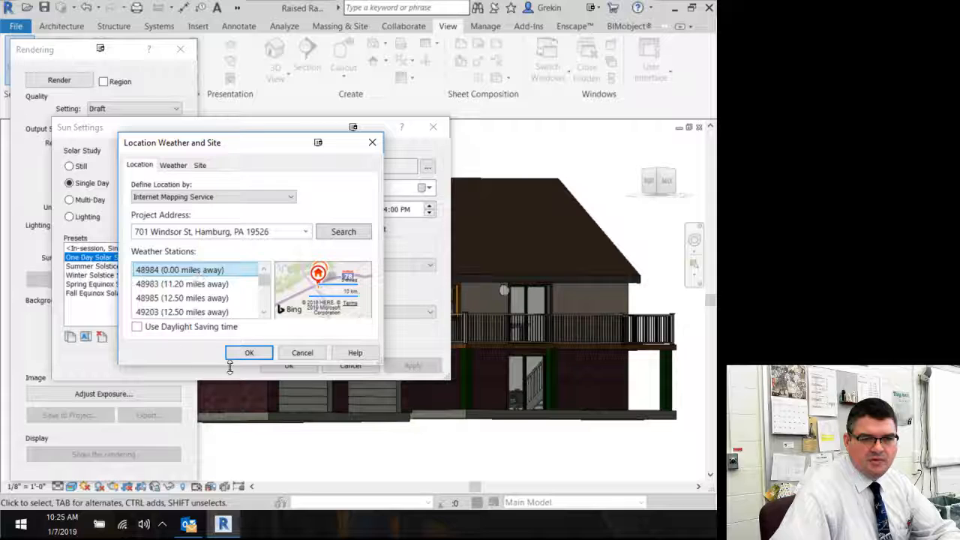
left_click(247, 353)
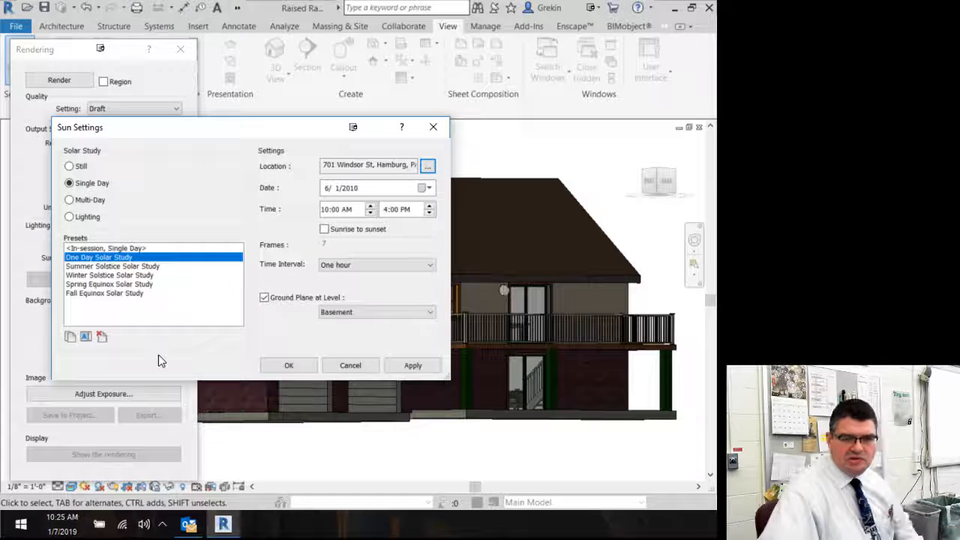
Step: Set the single-day solar study date to 1/7/2019
left_click(358, 190)
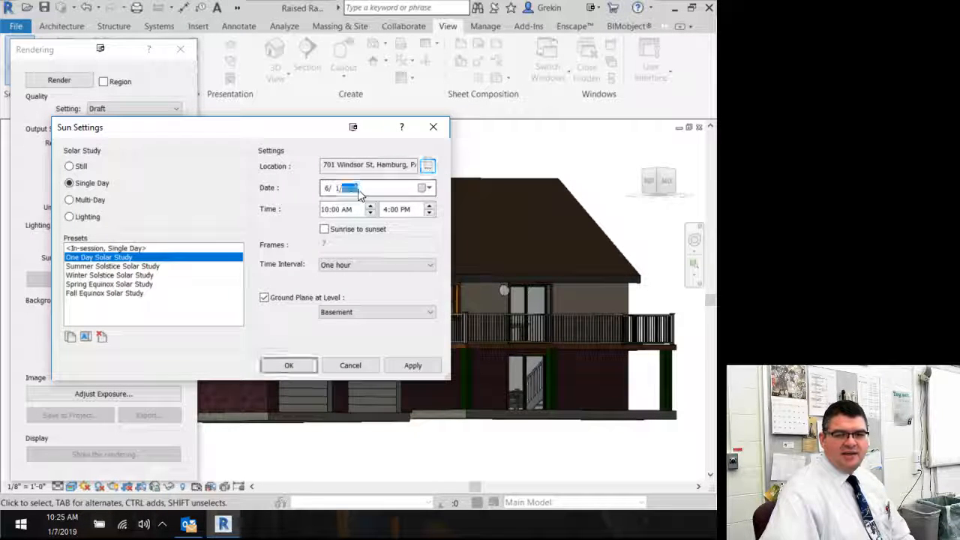
left_click(323, 192)
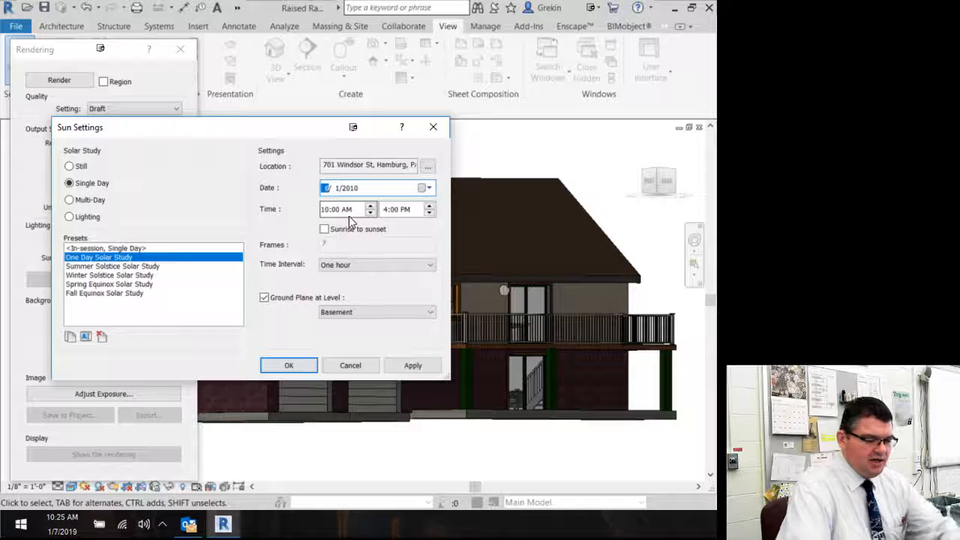
key("Tab")
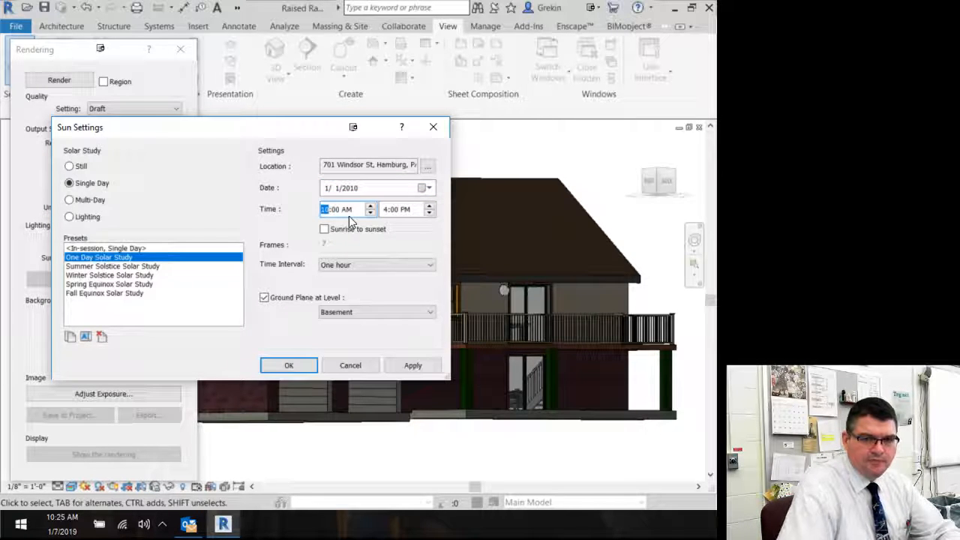
left_click(335, 190)
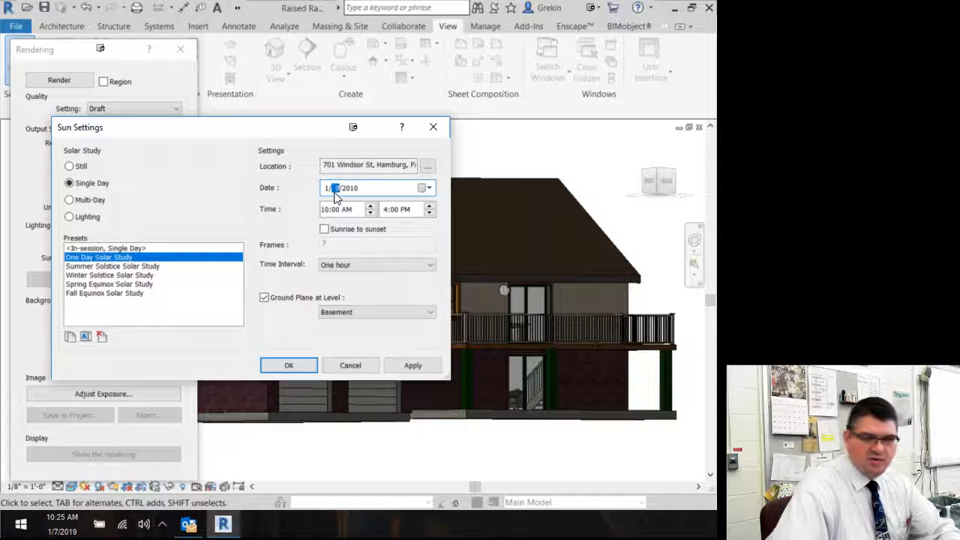
type("7")
left_click(357, 193)
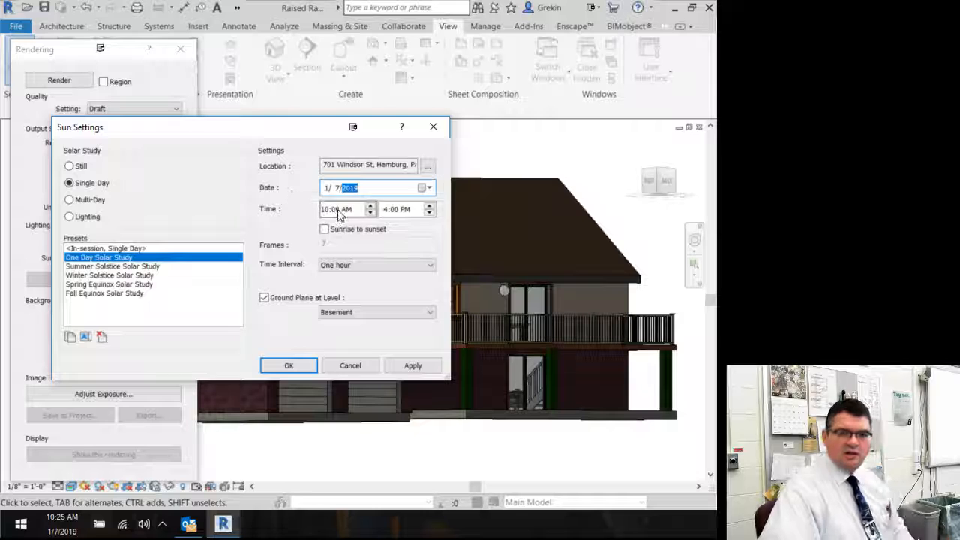
Step: Set the study time from 10:25 AM to 10:50 PM with a 30 minutes interval and accept the sun settings
left_click(335, 211)
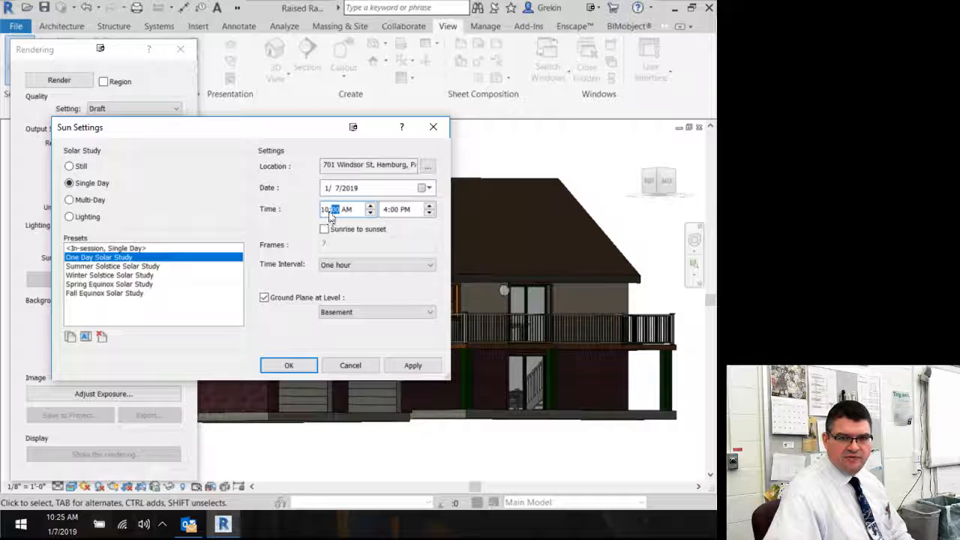
type("25")
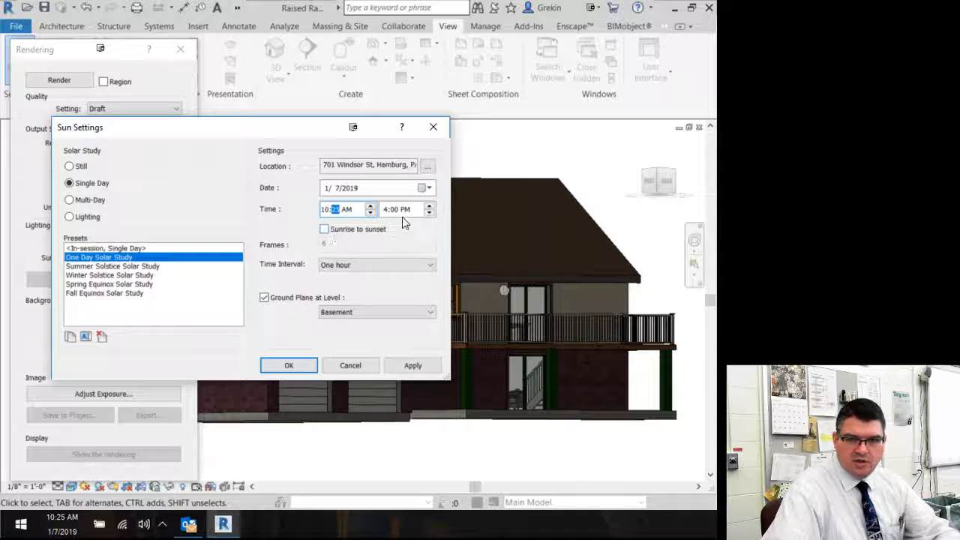
left_click(384, 213)
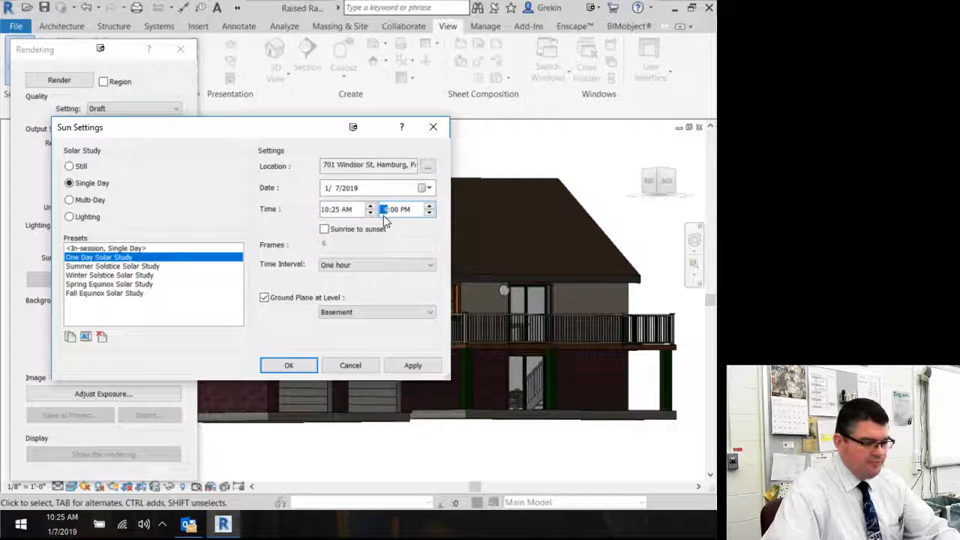
type("10:")
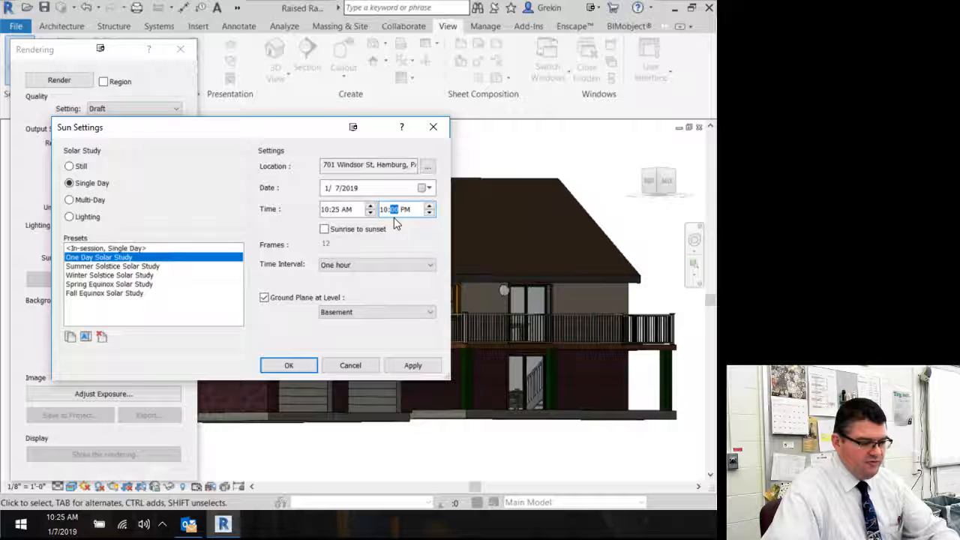
type("50")
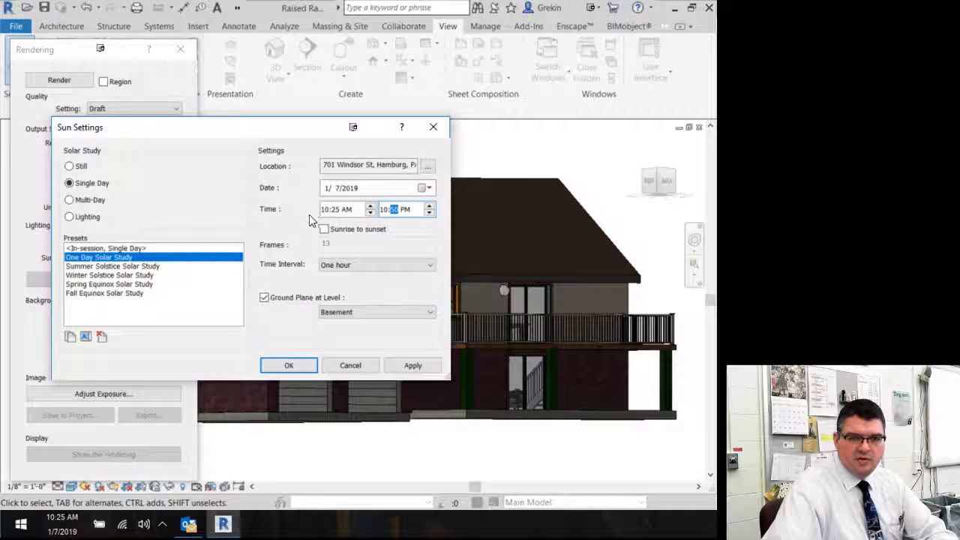
left_click(348, 268)
left_click(356, 285)
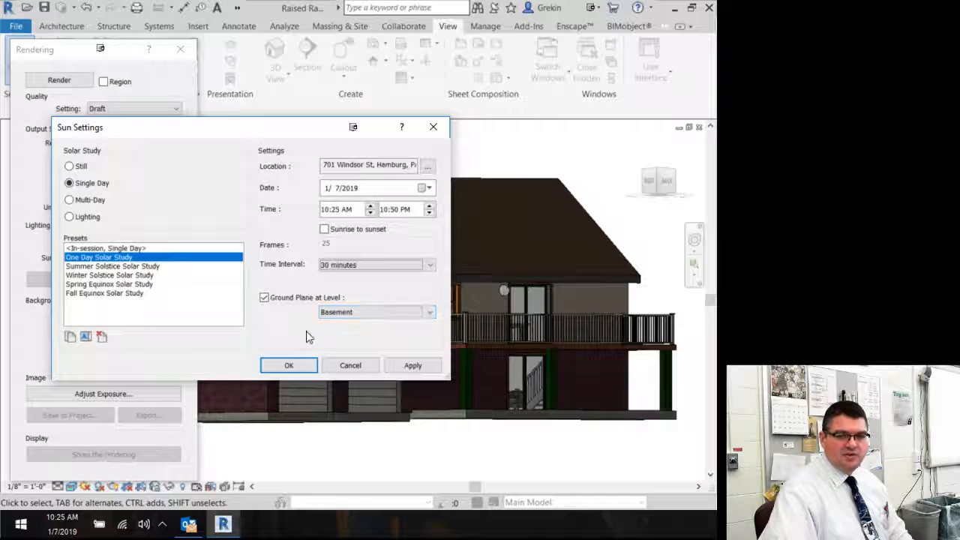
left_click(288, 365)
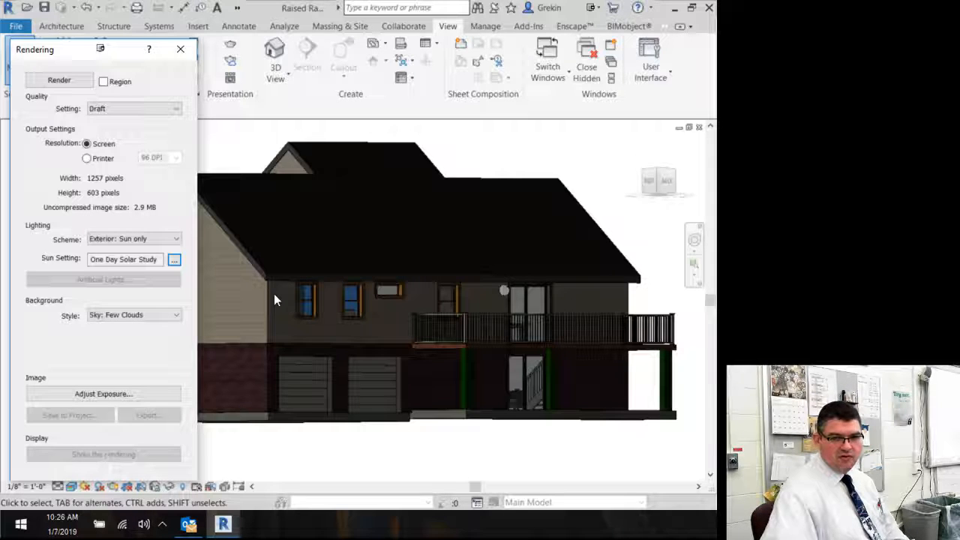
Step: Set the background style to Sky: Very Few Clouds after briefly trying an image background
left_click(177, 314)
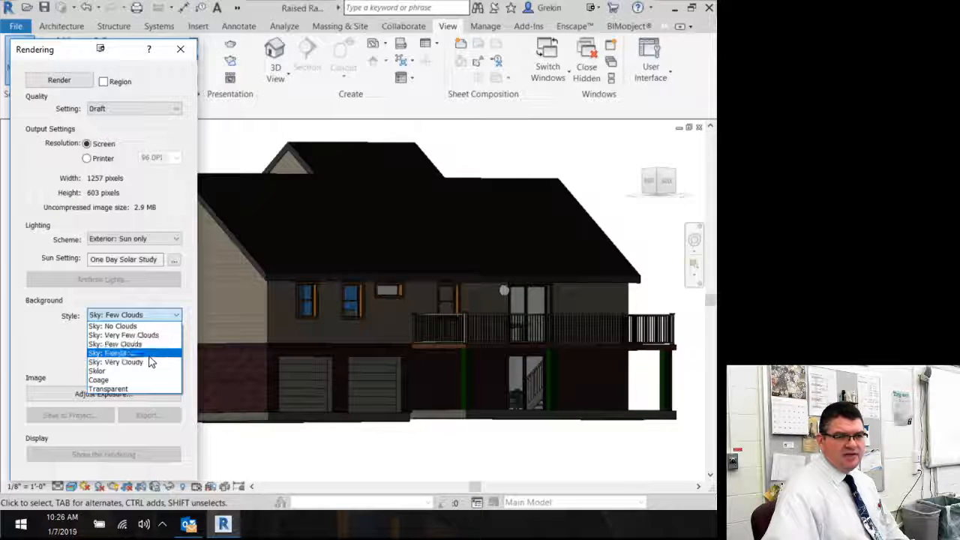
left_click(97, 380)
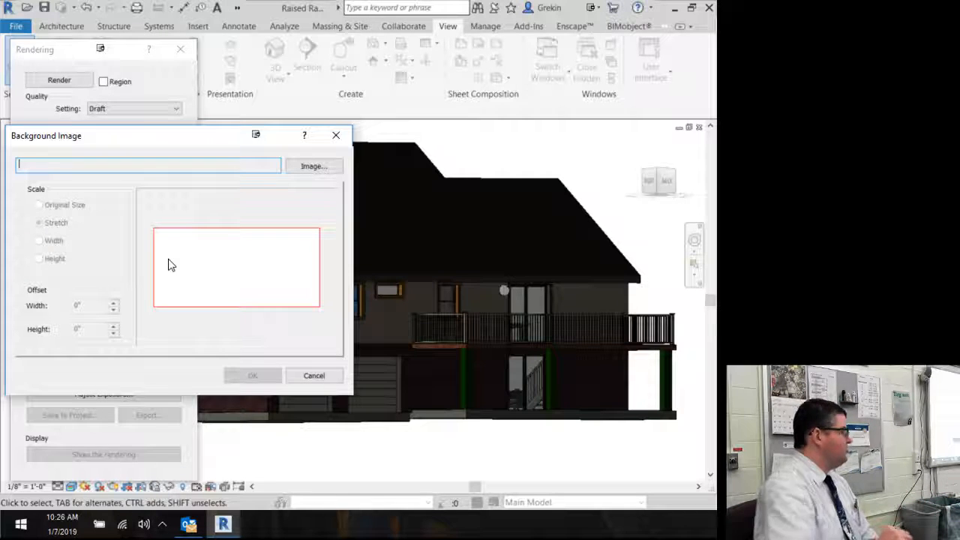
left_click(336, 135)
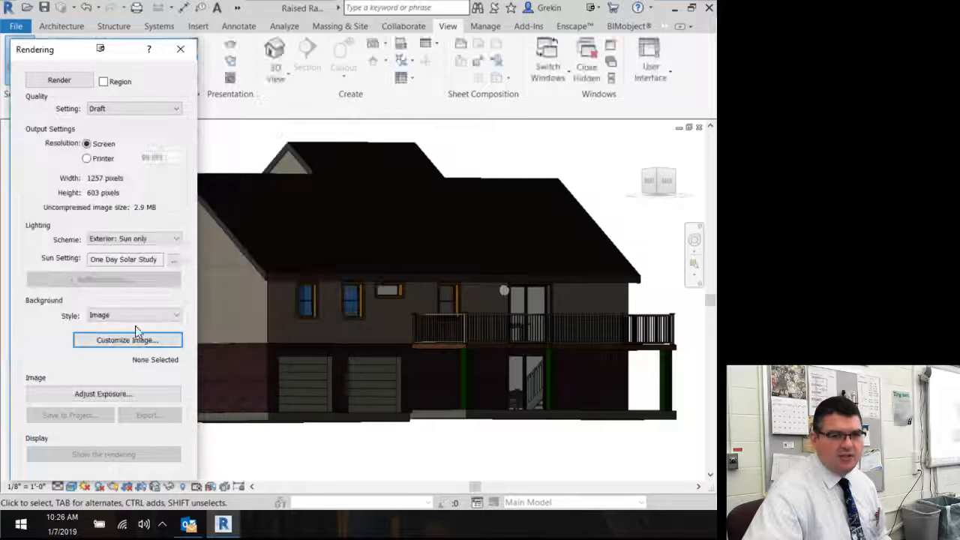
left_click(135, 316)
left_click(137, 339)
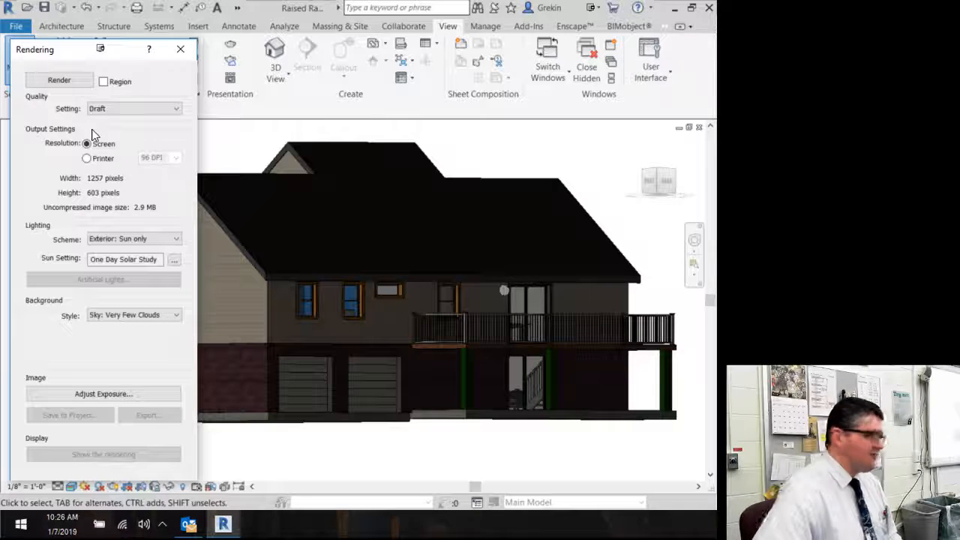
Step: Render the view with the current settings and move the Rendering dialog aside to see the result
left_click(67, 84)
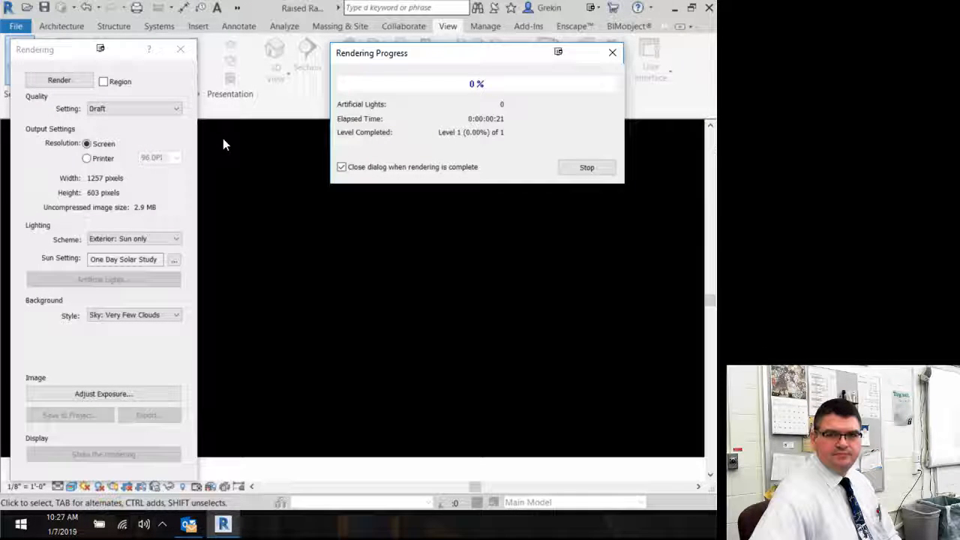
mouse_move(408, 51)
left_mouse_down()
mouse_move(363, 36)
mouse_move(341, 13)
left_mouse_up()
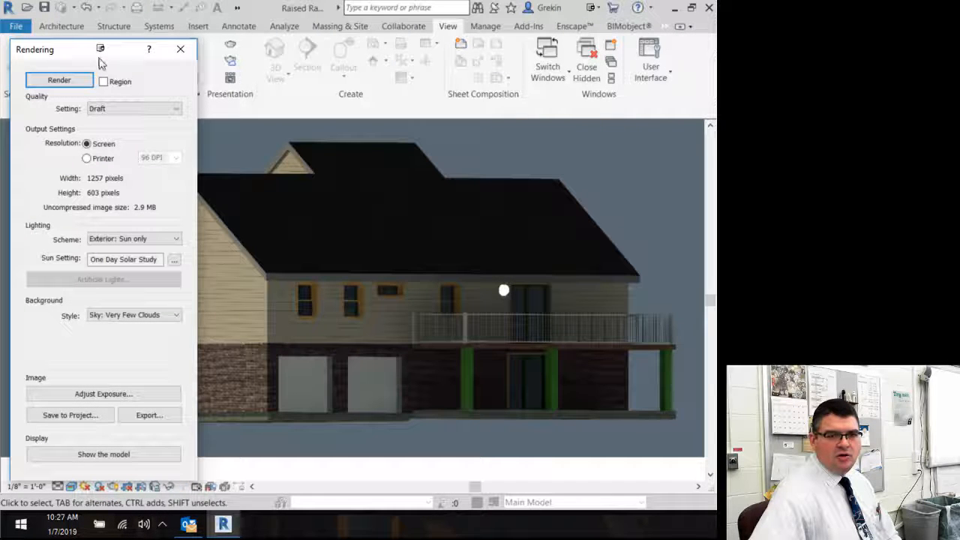
left_click_drag(75, 53, 0, 56)
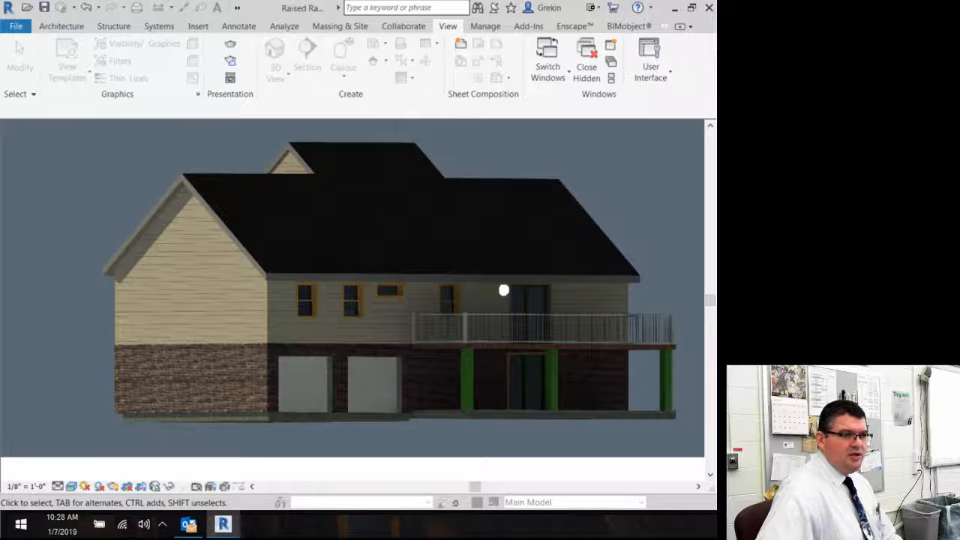
Step: Reopen the Rendering dialog and reposition it beside the view
key("r")
key("r")
left_click_drag(182, 111, 86, 39)
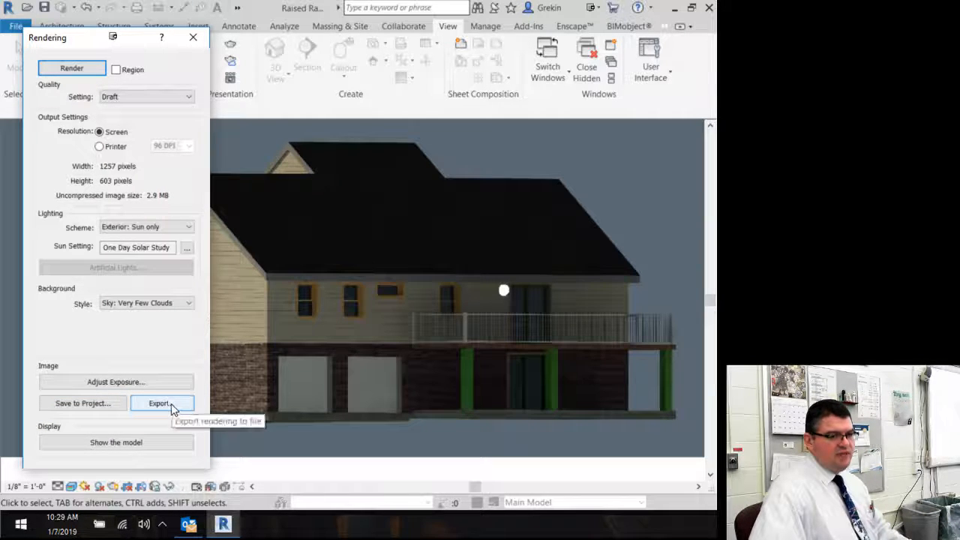
left_click_drag(80, 39, 66, 22)
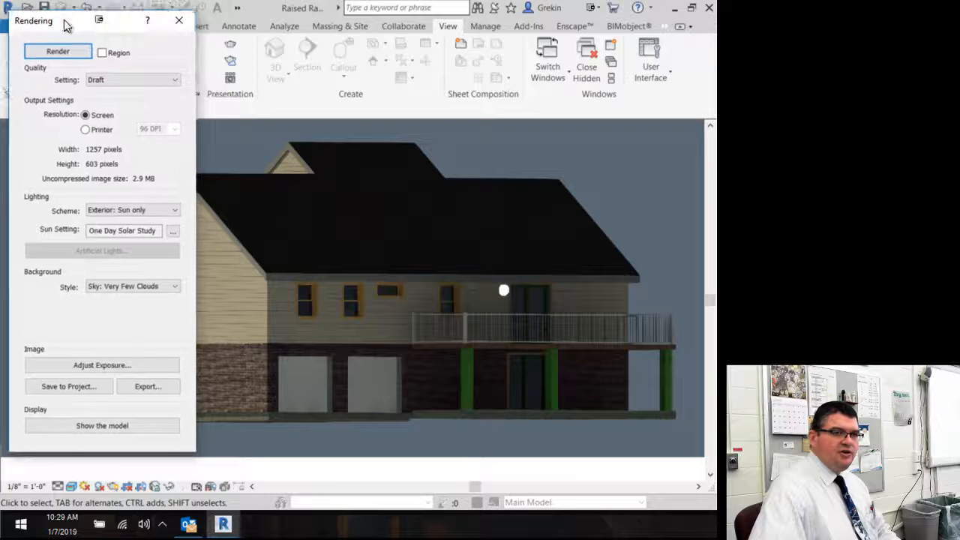
Step: Toggle the display several times between the rendering and the model
left_click(93, 427)
left_click(93, 427)
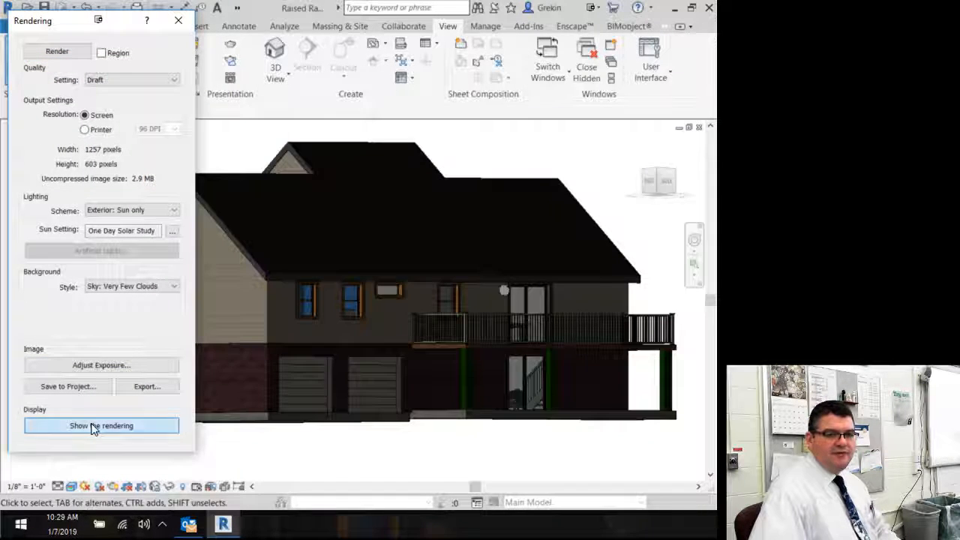
left_click(93, 426)
left_click(93, 426)
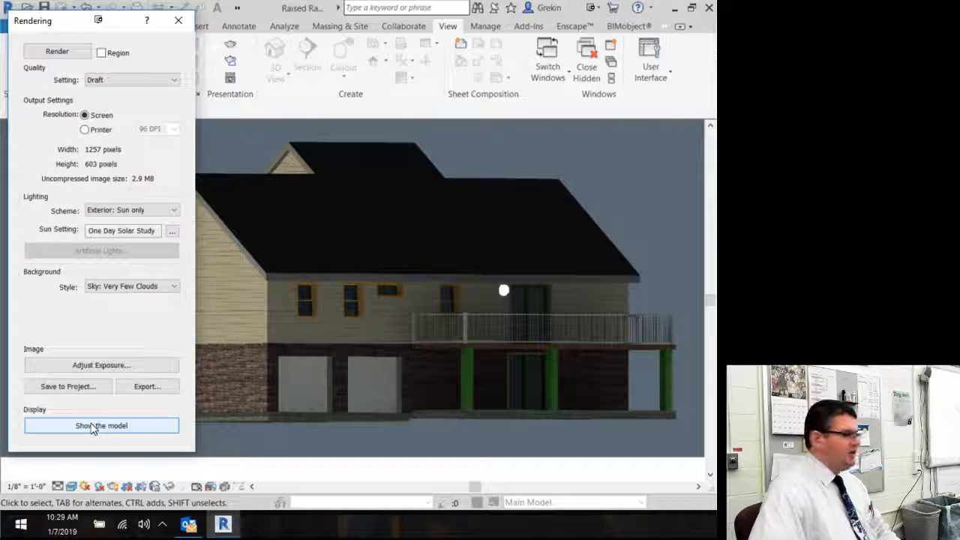
left_click(93, 427)
left_click(93, 427)
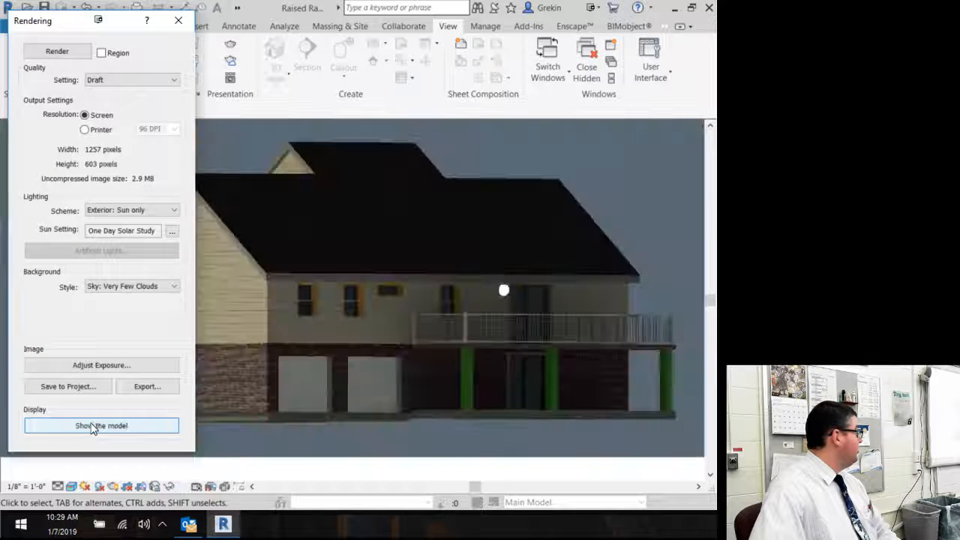
Step: Switch the display back to the model and close the Rendering dialog
left_click(93, 426)
left_click(93, 426)
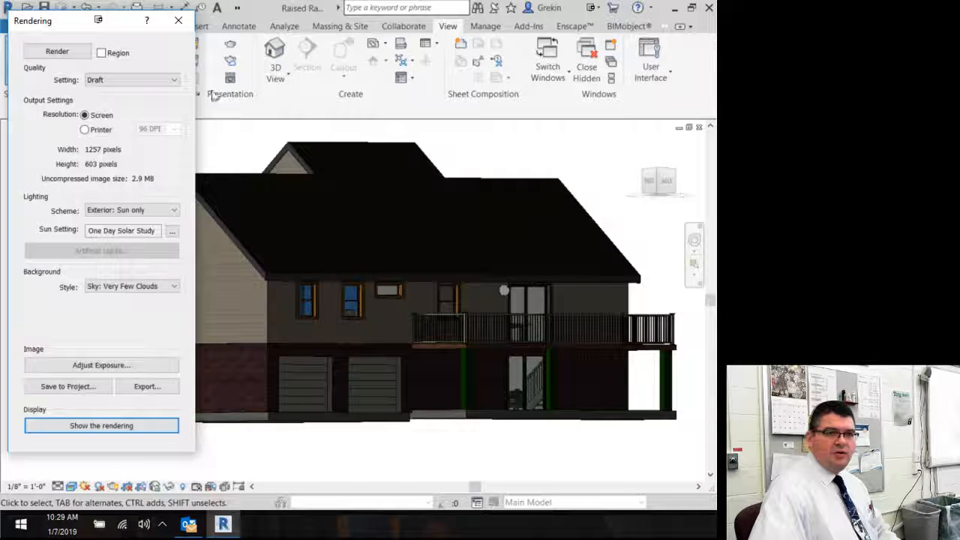
left_click(178, 25)
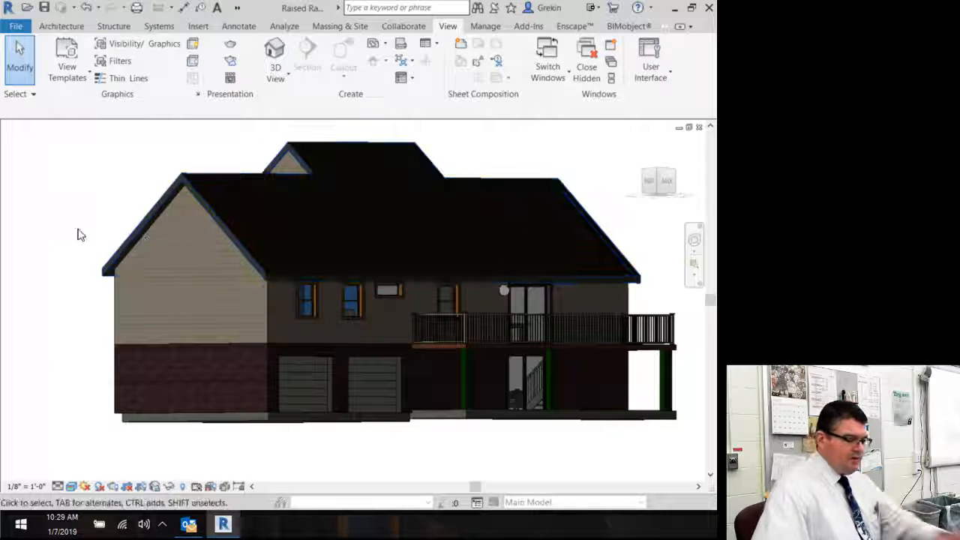
Step: Select the porch sconce light and turn on the Properties palette
middle_click_drag(112, 225, 343, 207, "shift")
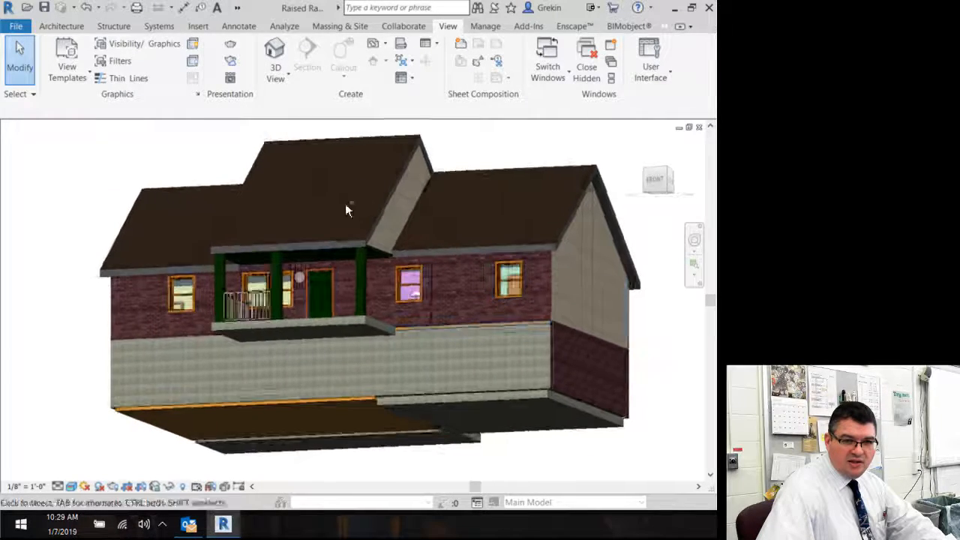
scroll(311, 271, "down", 1)
scroll(310, 271, "up", 4)
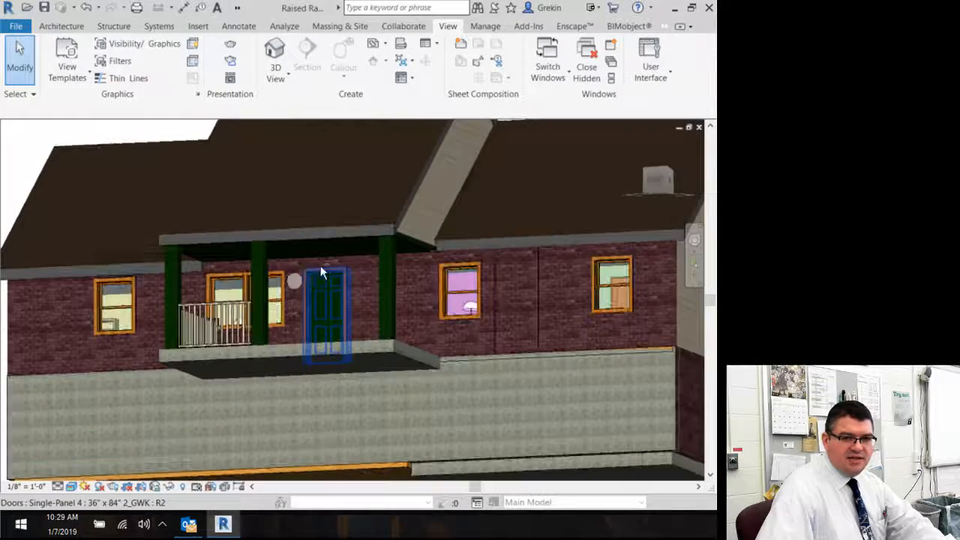
scroll(313, 275, "down", 2)
scroll(311, 274, "up", 5)
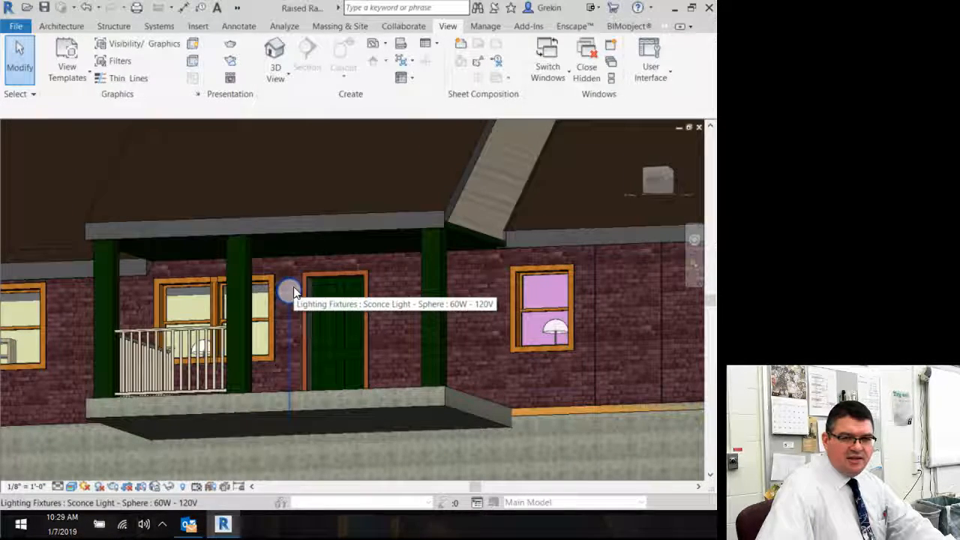
left_click(293, 291)
left_click(448, 25)
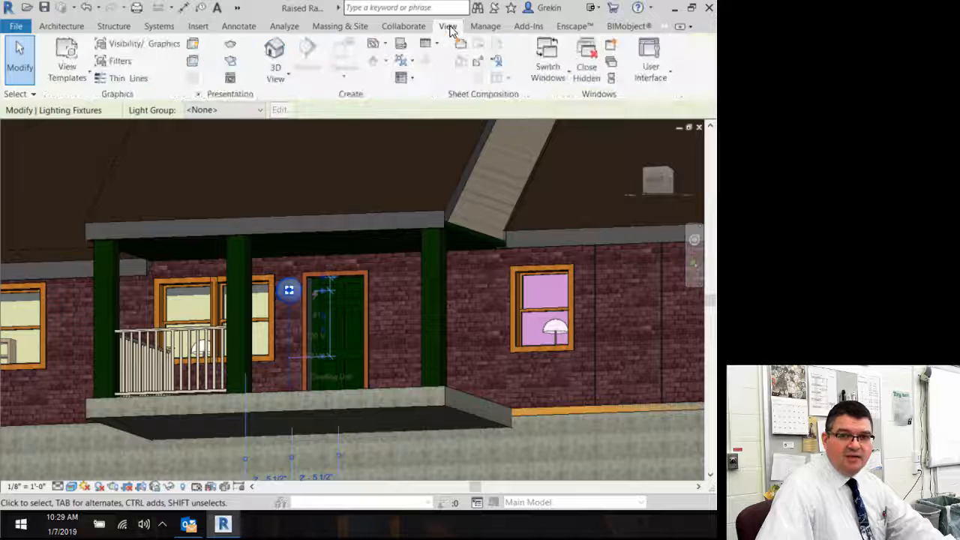
left_click(658, 72)
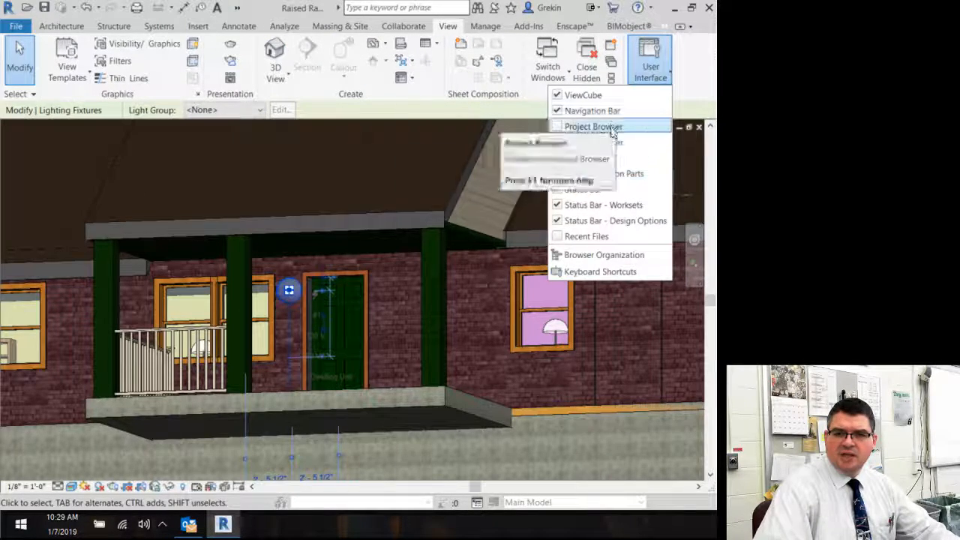
left_click(588, 158)
left_click(652, 69)
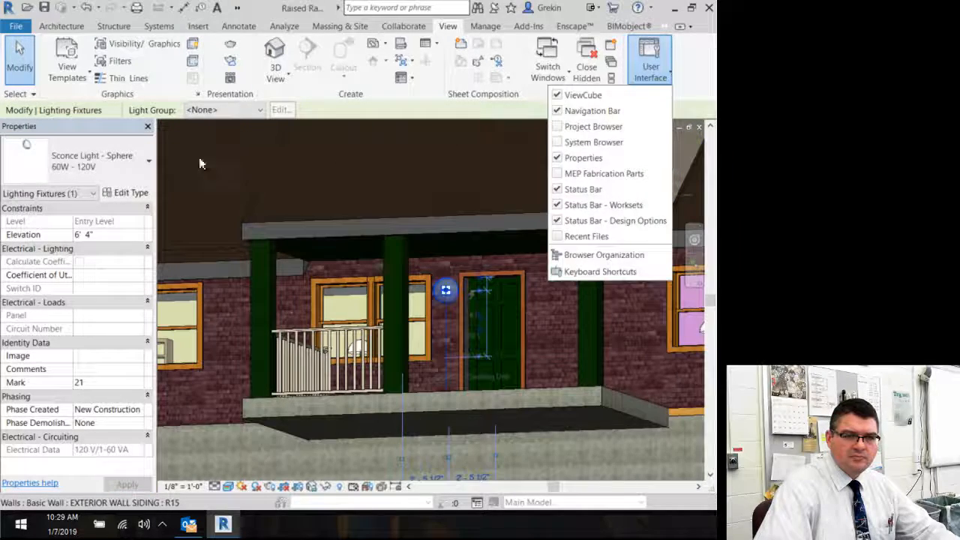
left_click(644, 83)
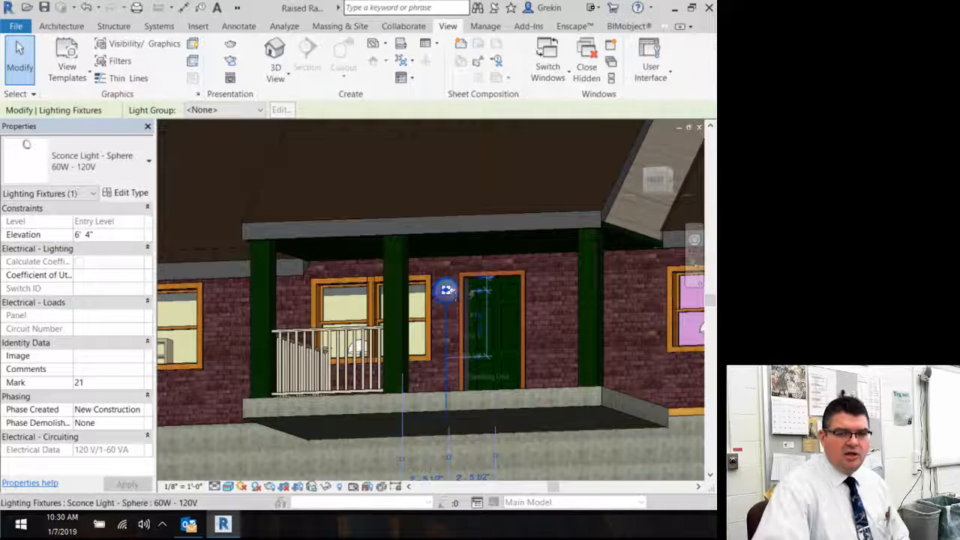
Step: Open the sconce light's type properties and scroll to its Photometrics parameters
left_click(129, 195)
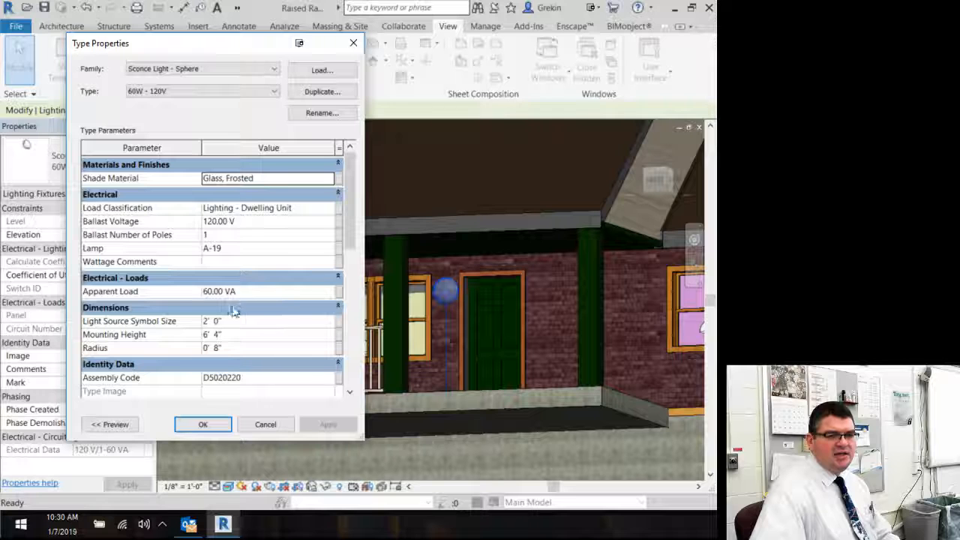
scroll(306, 295, "down", 4)
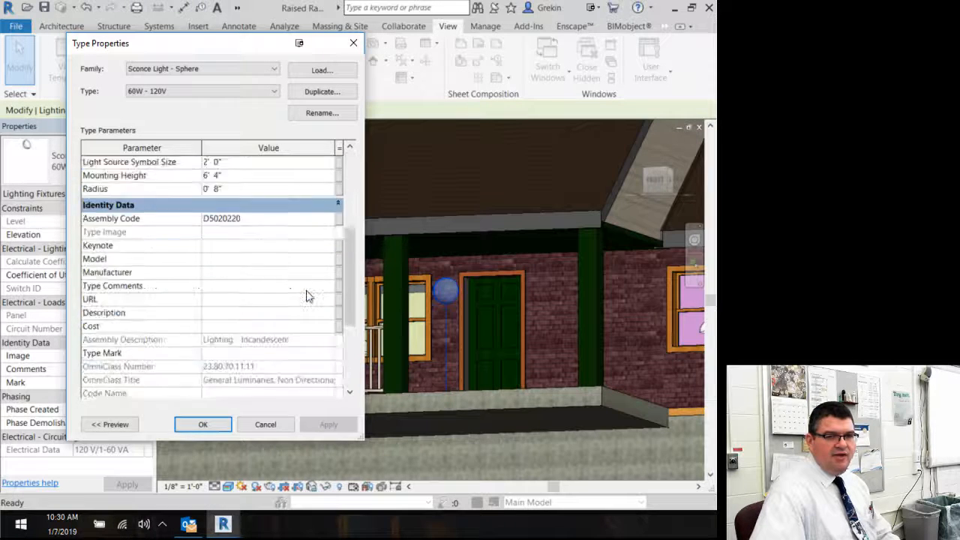
scroll(306, 296, "down", 4)
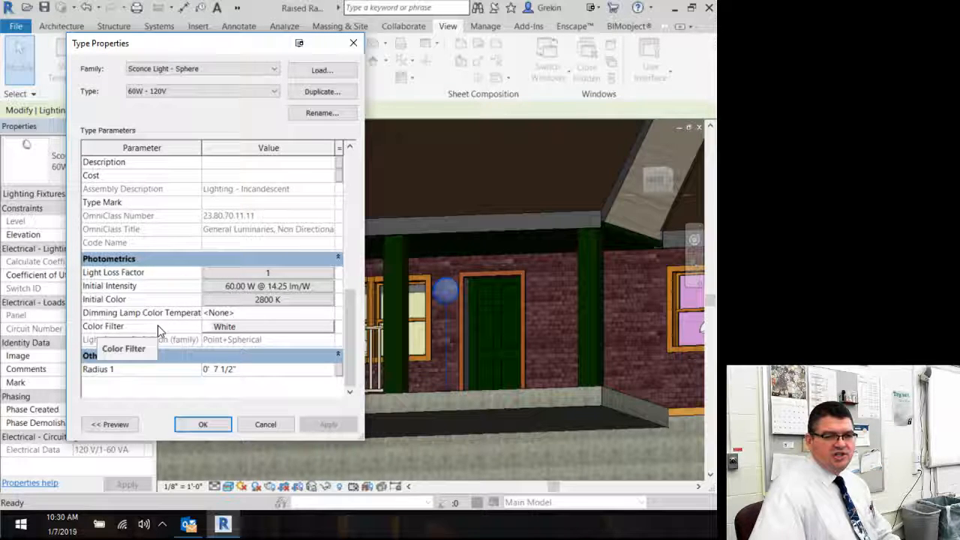
Step: Try several Initial Color presets for the light before returning to Incandescent
left_click(234, 299)
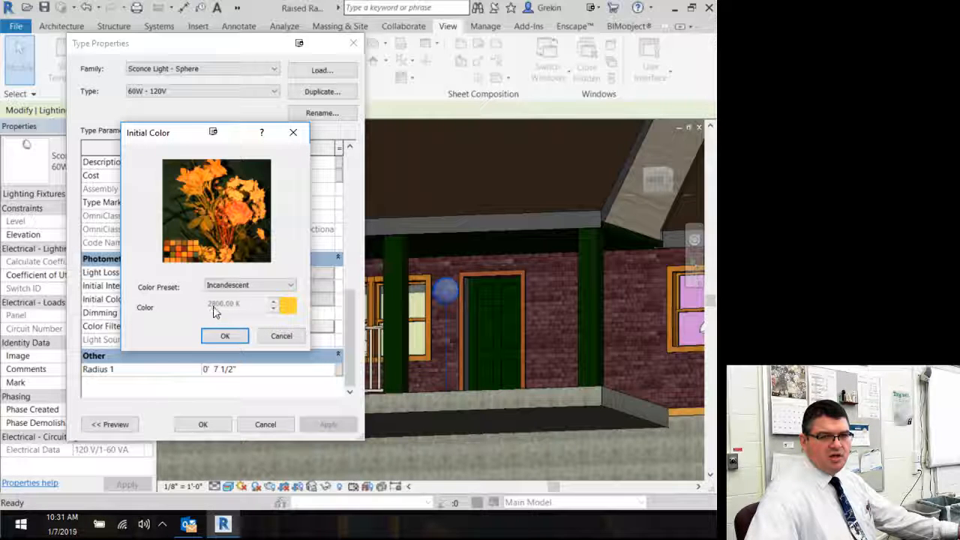
left_click(249, 292)
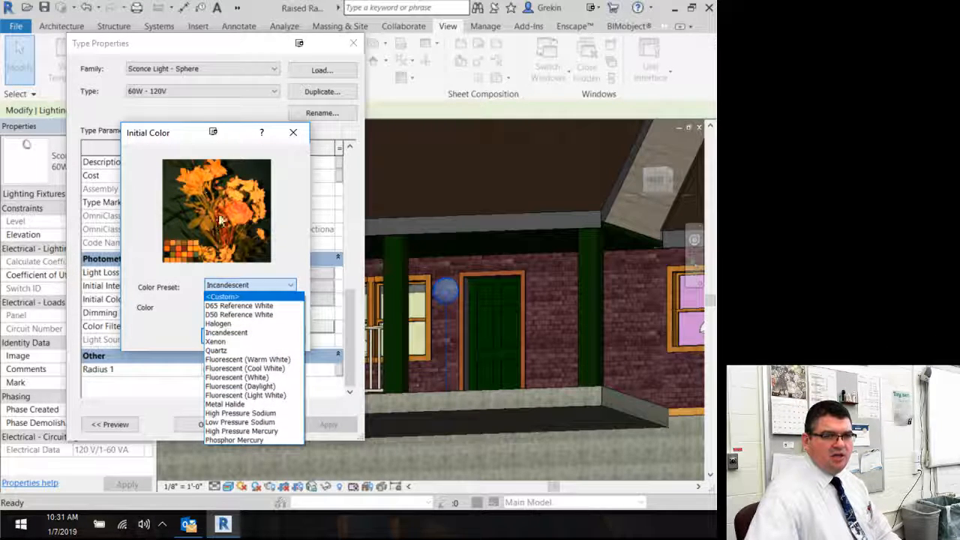
left_click(231, 324)
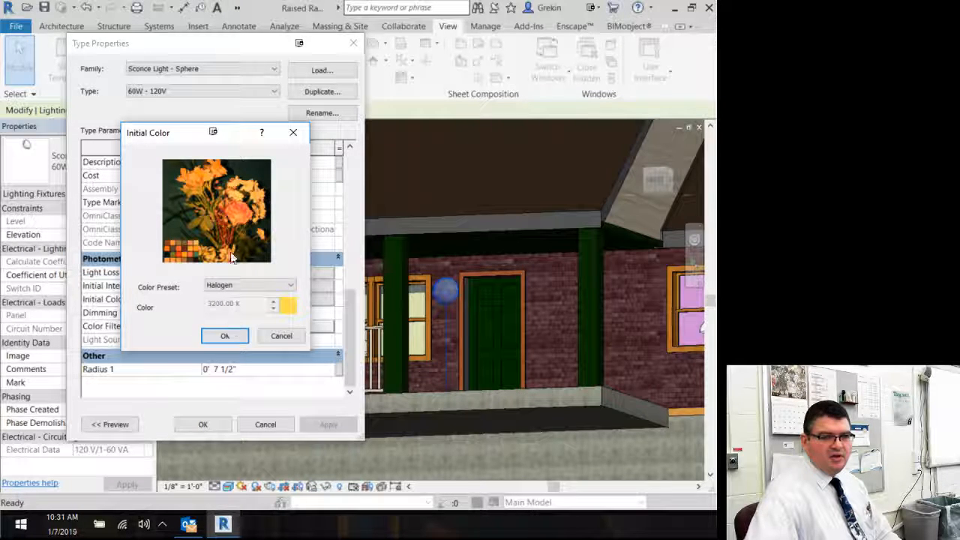
left_click(243, 285)
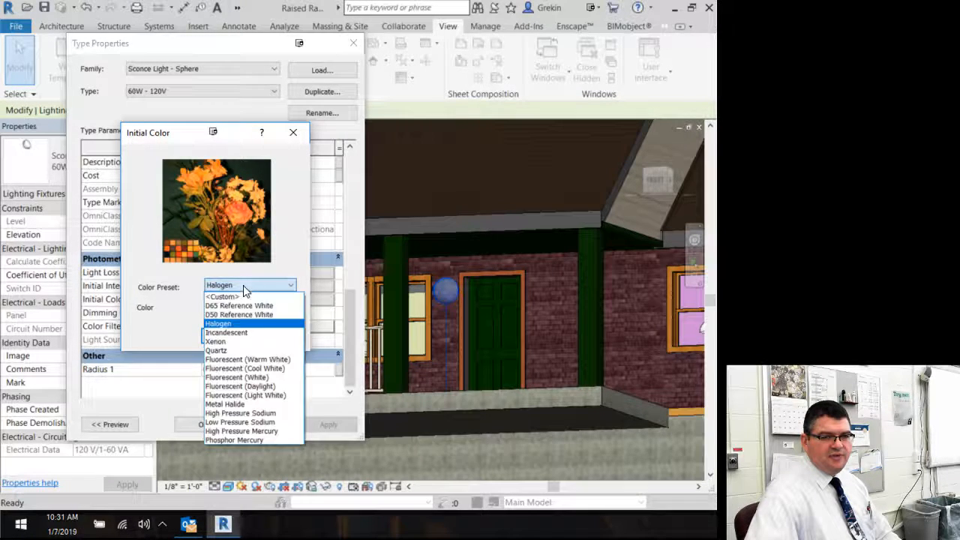
left_click(232, 340)
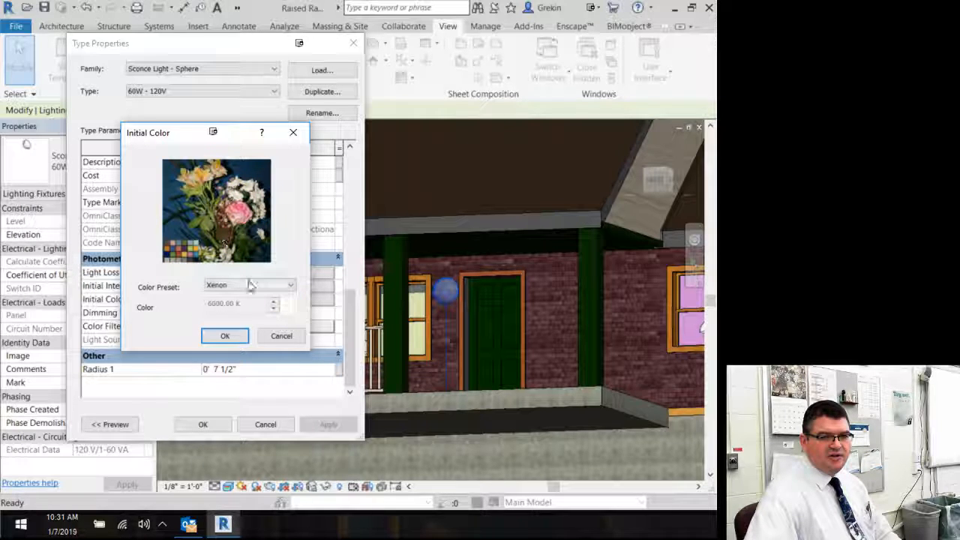
left_click(248, 286)
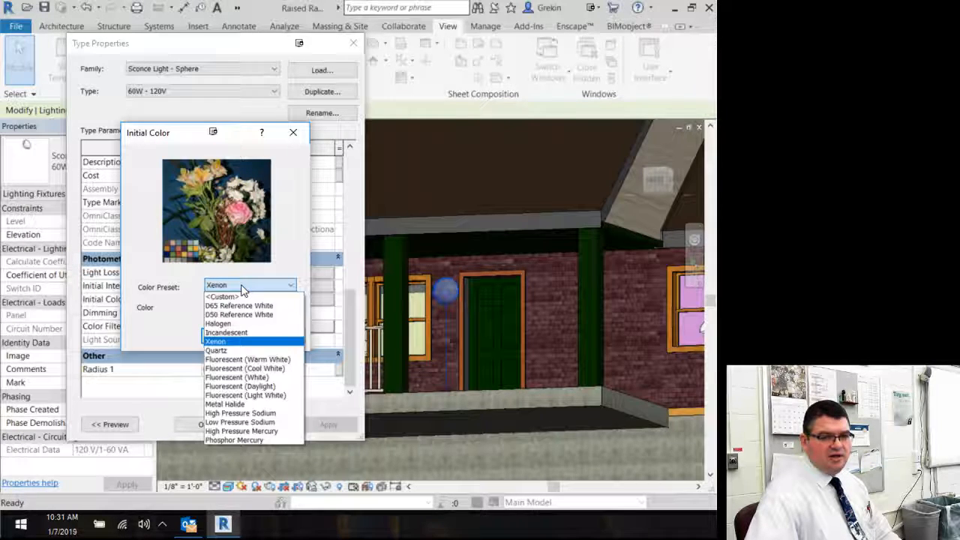
left_click(249, 386)
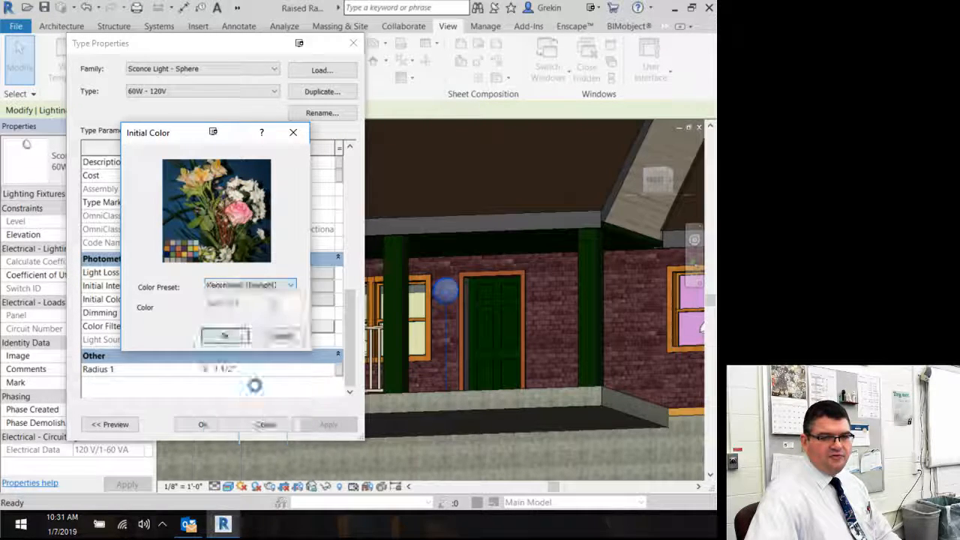
left_click(260, 283)
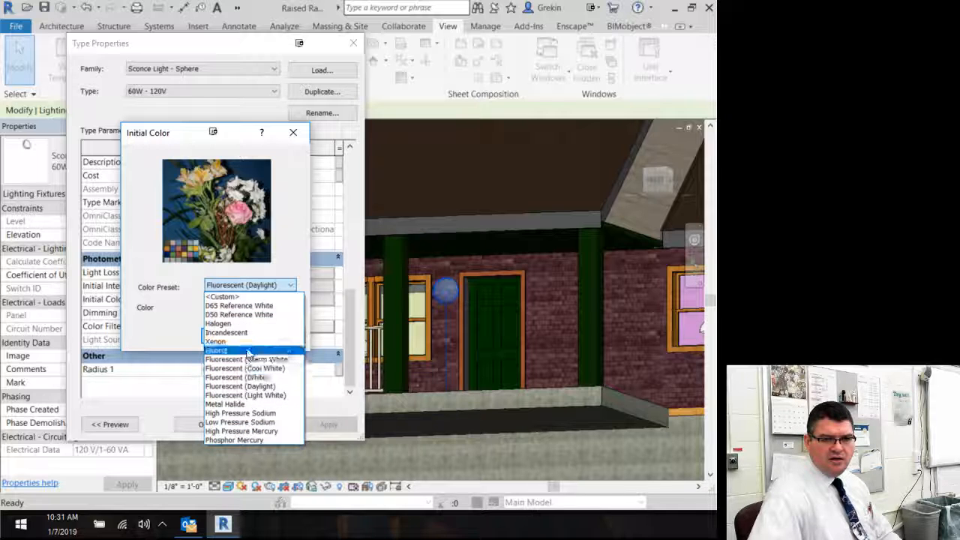
left_click(251, 314)
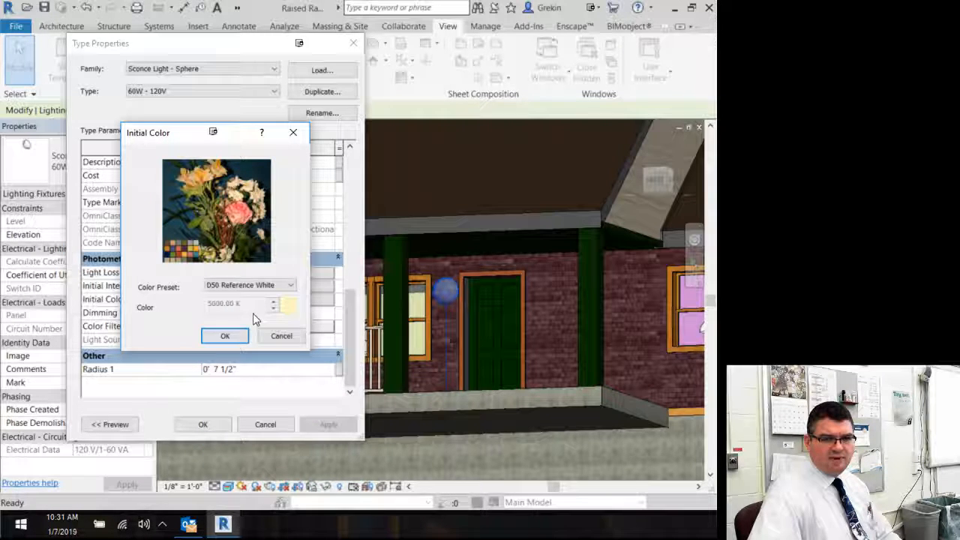
left_click(253, 285)
left_click(248, 315)
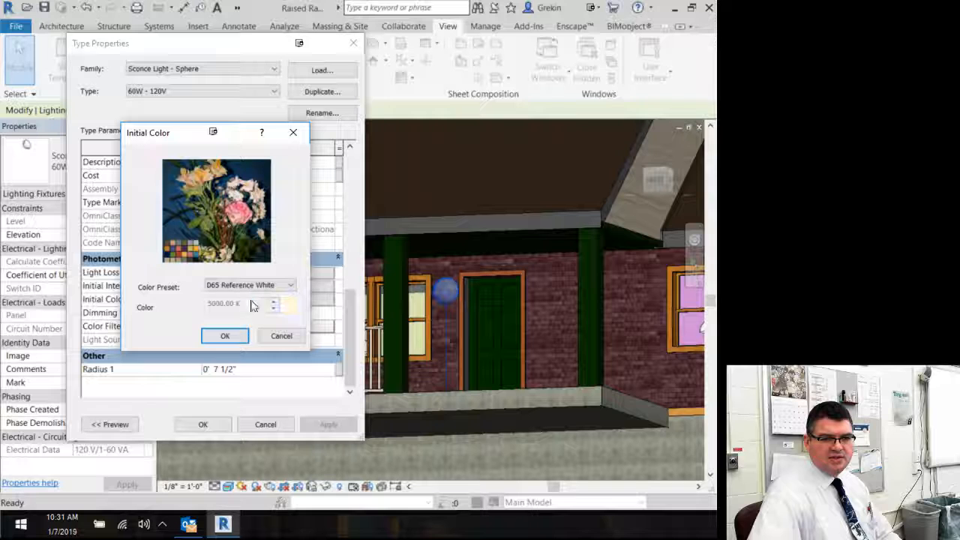
left_click(250, 285)
left_click(239, 335)
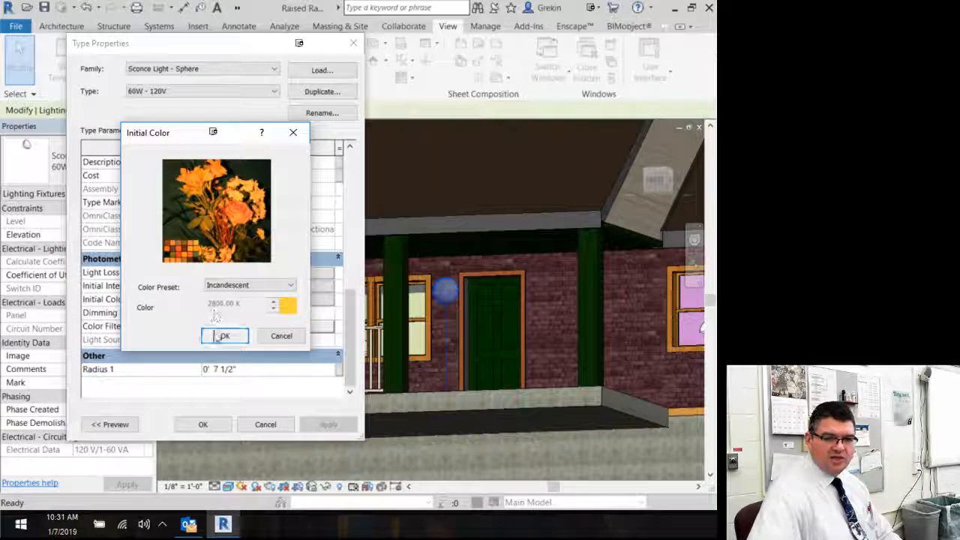
left_click(215, 336)
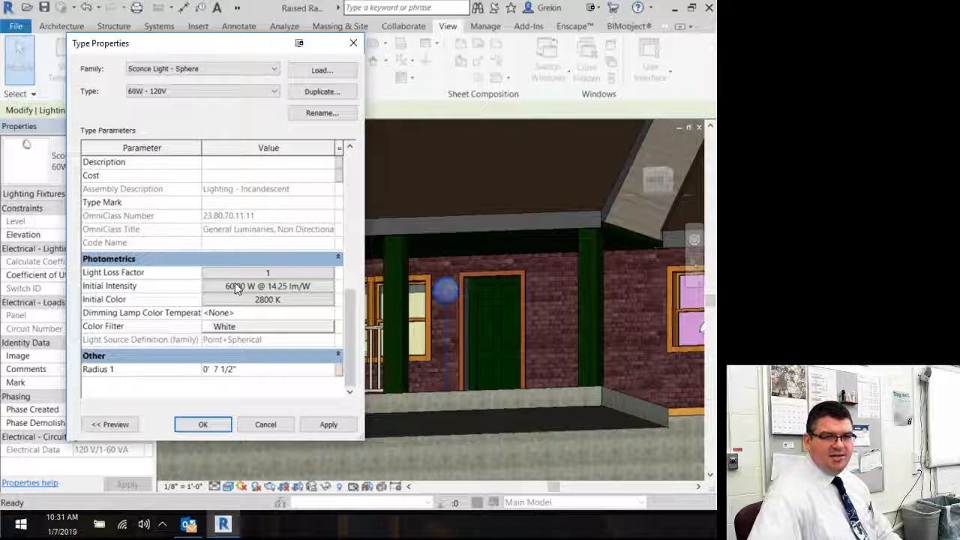
Step: Set the sconce light type's initial intensity wattage to 500 W and apply the type properties
left_click(237, 287)
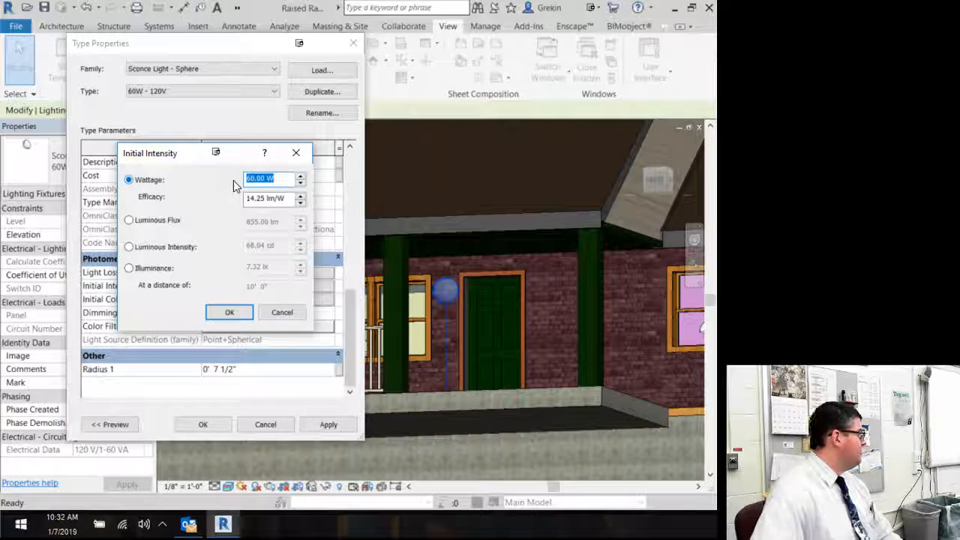
type("500")
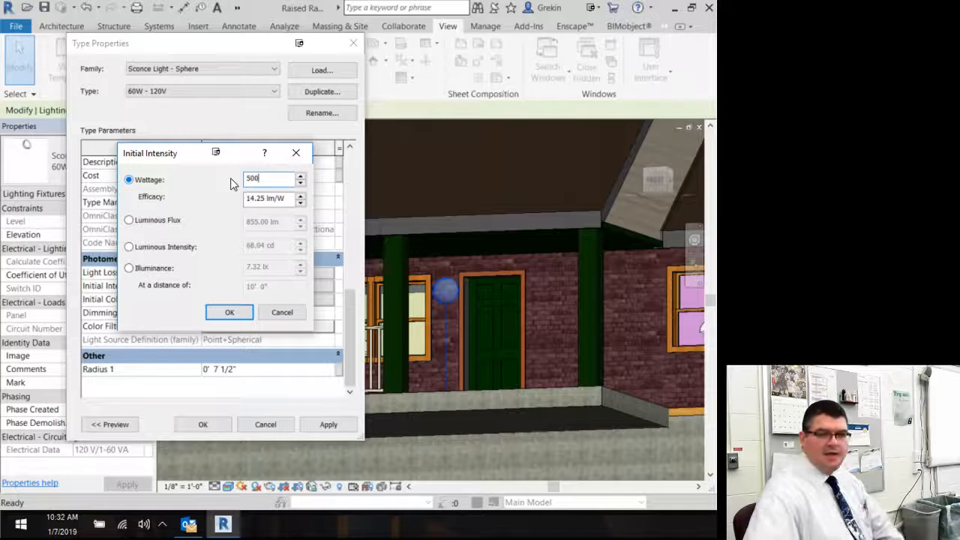
left_click(234, 313)
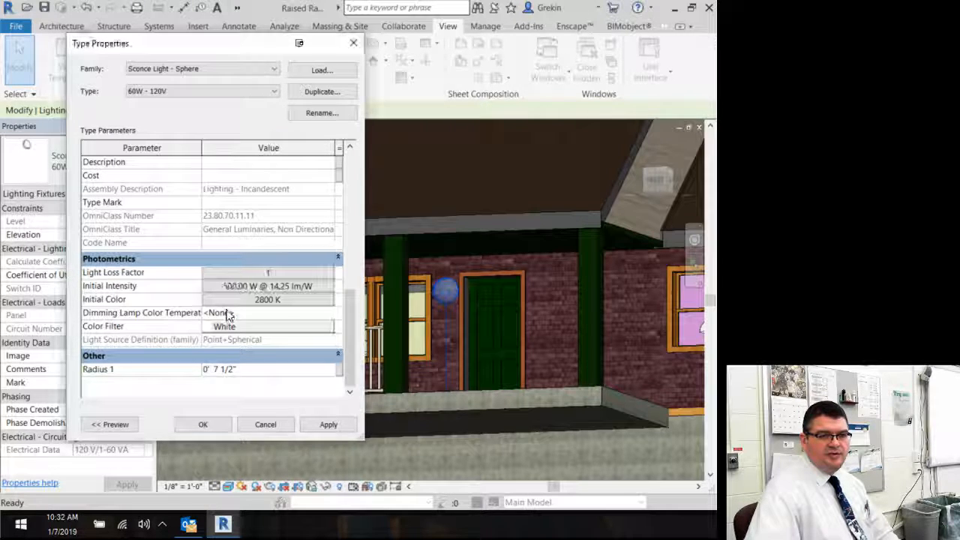
left_click(189, 425)
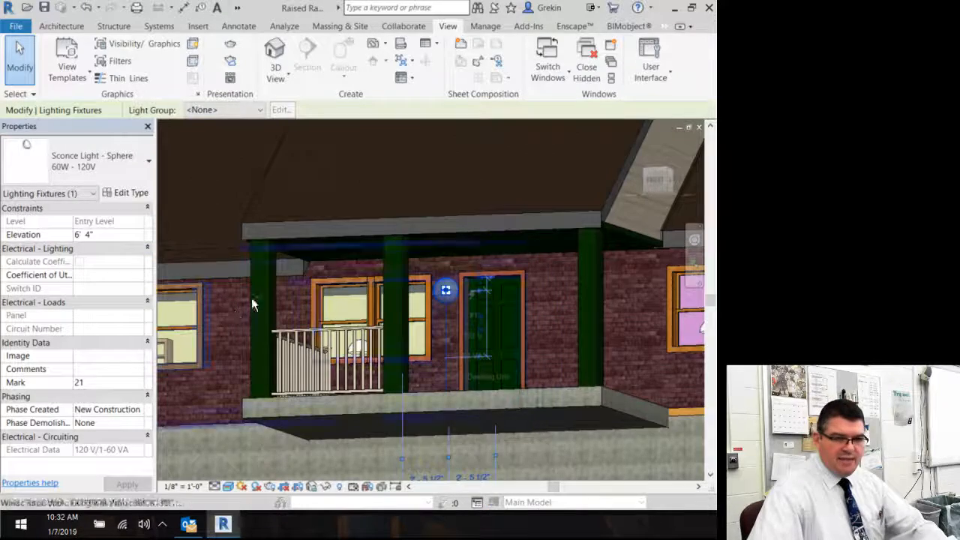
Step: Hide the house's roof elements in the 3D view
middle_click_drag(253, 300, 298, 330, "shift")
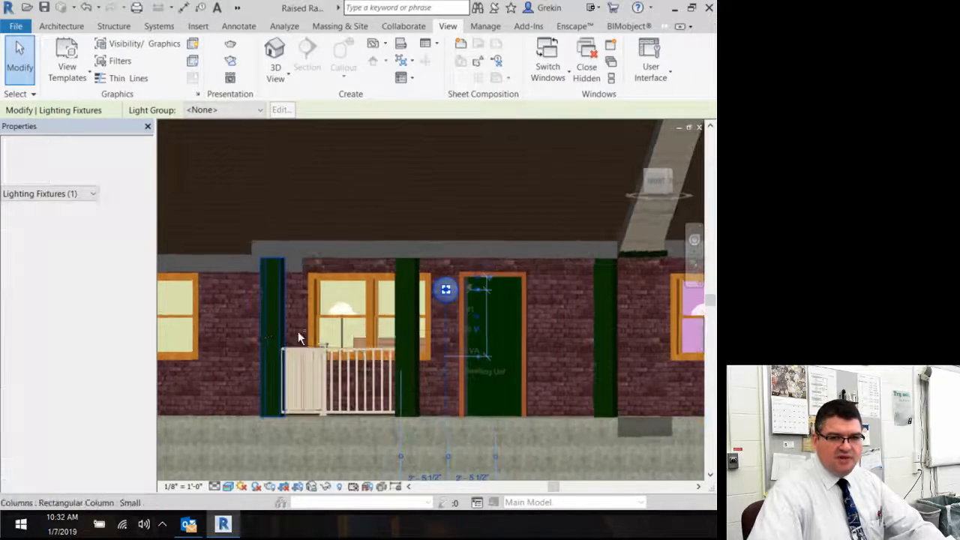
scroll(276, 319, "up", 1)
scroll(276, 319, "down", 3)
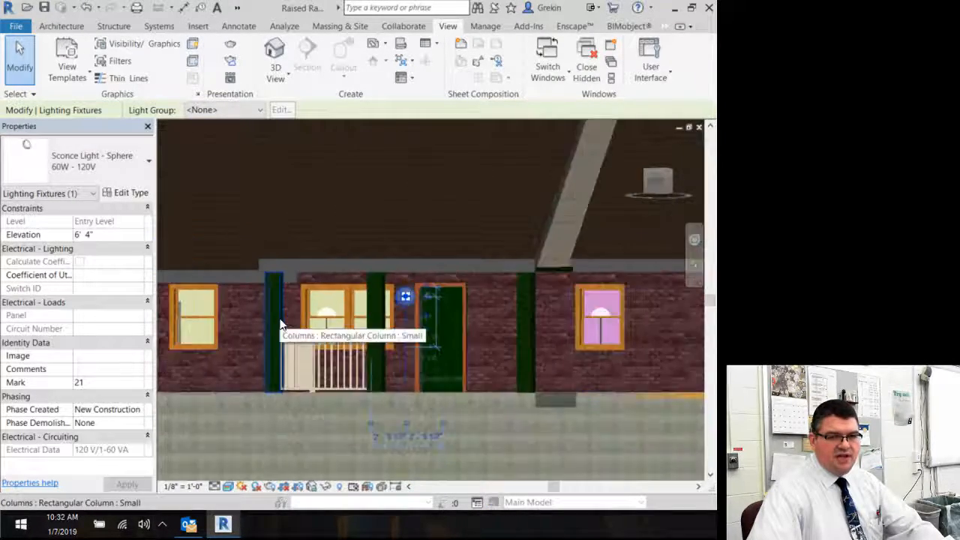
middle_click_drag(270, 318, 294, 341)
scroll(294, 340, "up", 1)
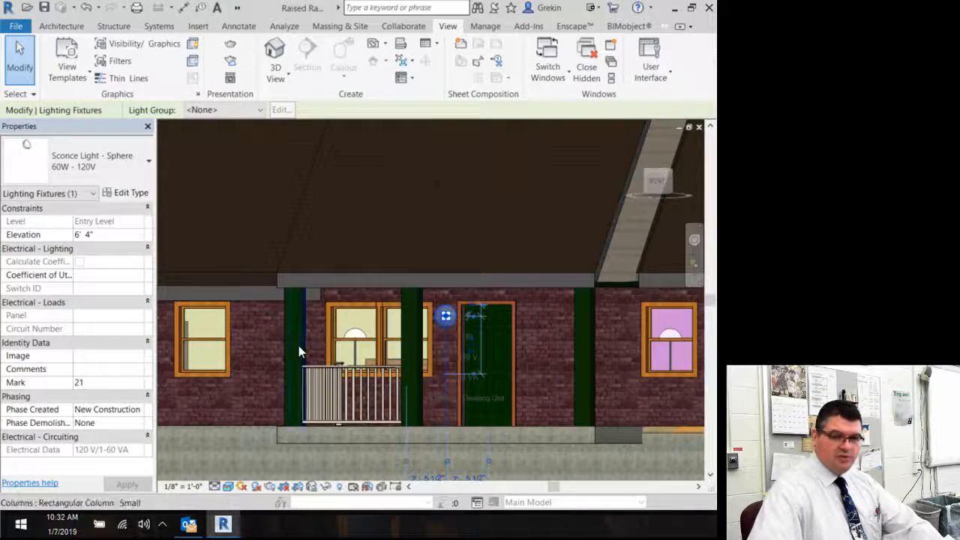
scroll(298, 346, "down", 3)
mouse_move(298, 345)
middle_mouse_down("shift")
mouse_move(308, 360)
mouse_move(292, 356)
middle_mouse_up("shift")
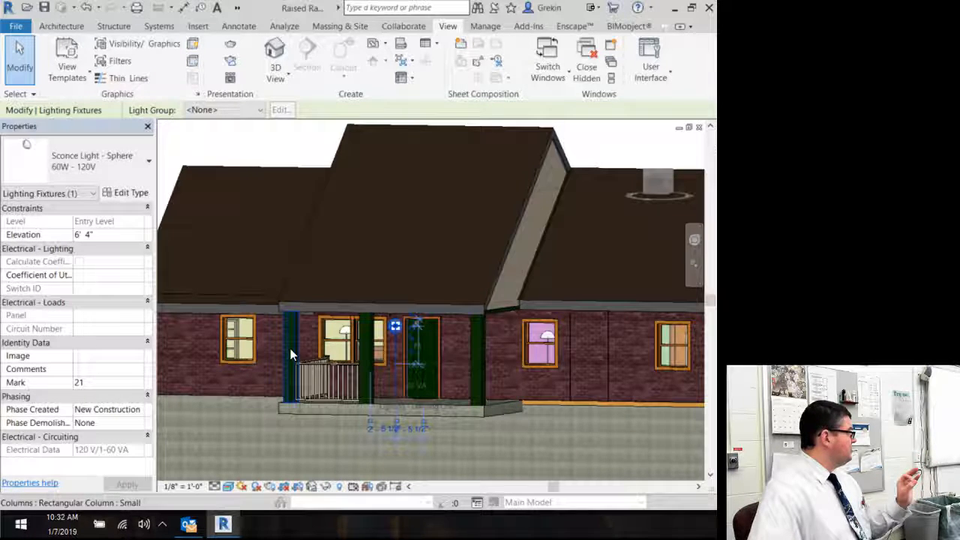
left_click(323, 296)
right_click(323, 296)
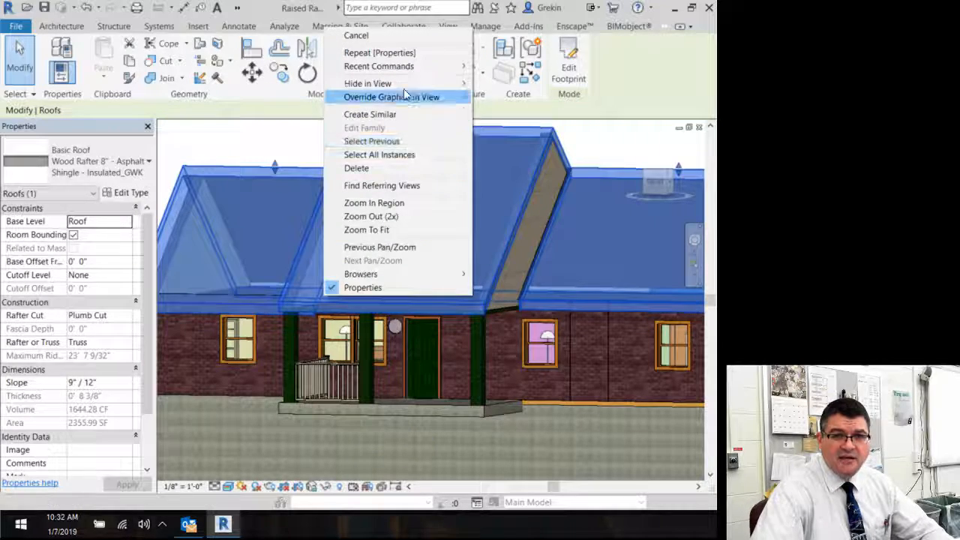
mouse_move(419, 83)
left_click(496, 84)
Step: Hide the ceiling in the 3D view to expose the interior rooms
middle_click_drag(447, 135, 425, 301, "shift")
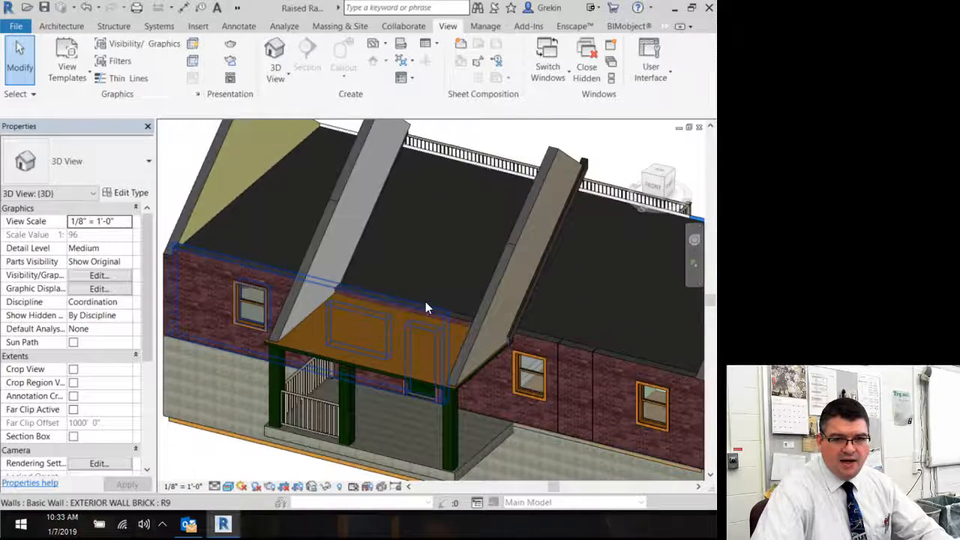
left_click(417, 303)
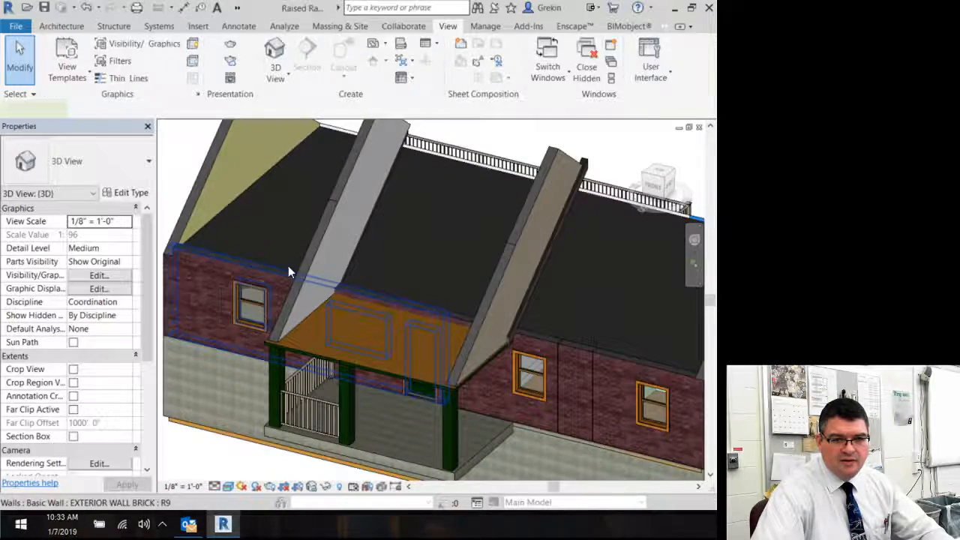
left_click(234, 225)
right_click(234, 225)
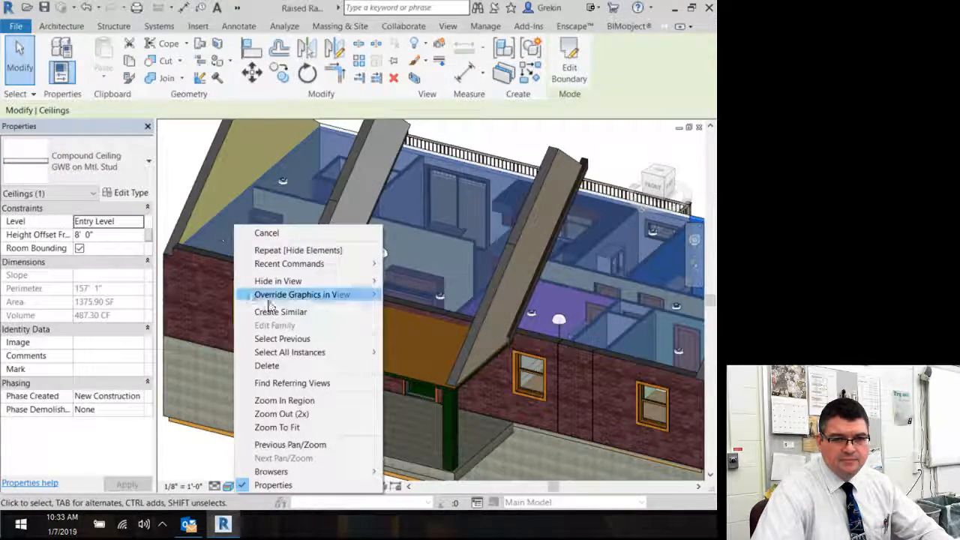
mouse_move(293, 285)
left_click(414, 281)
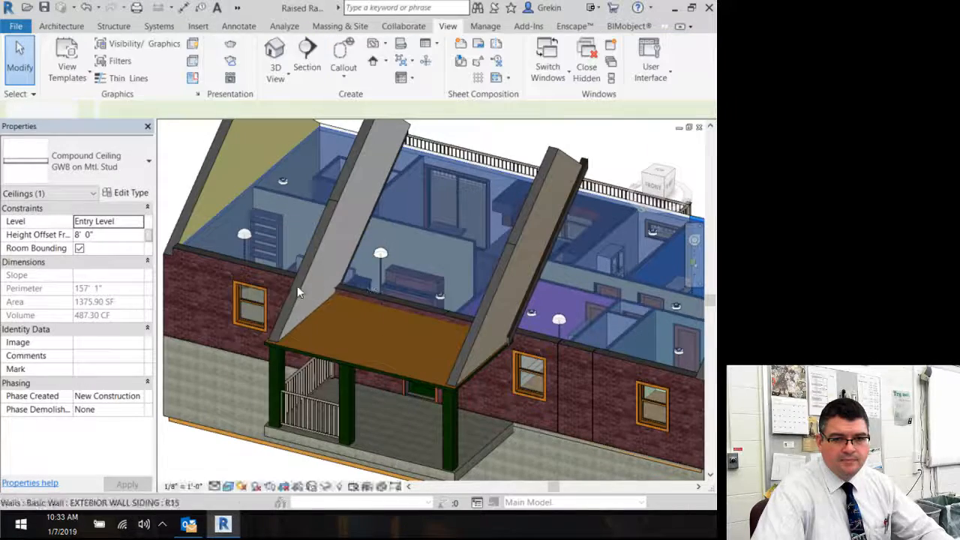
middle_click_drag(369, 281, 361, 300, "shift")
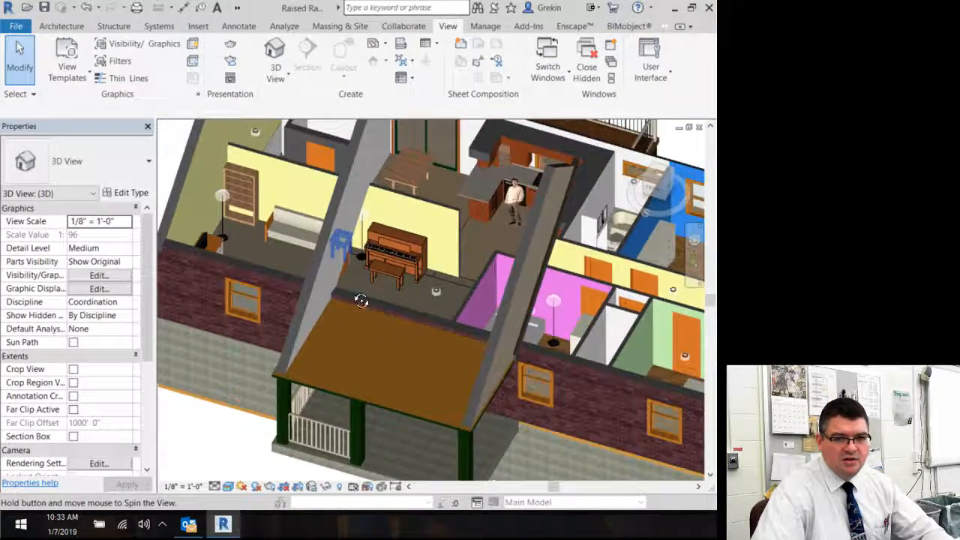
Step: Select a floor lamp and open its type properties at the Photometrics parameters
left_click(222, 204)
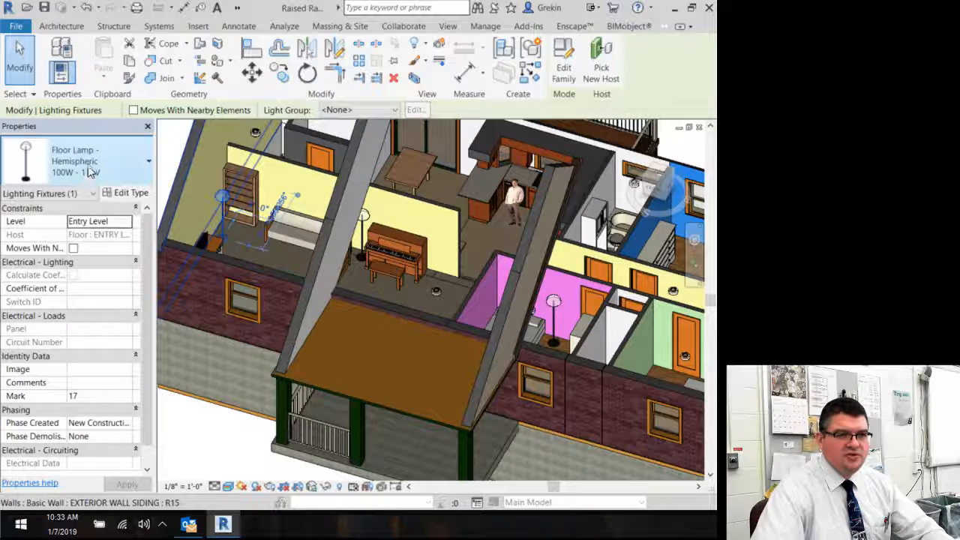
left_click(363, 216)
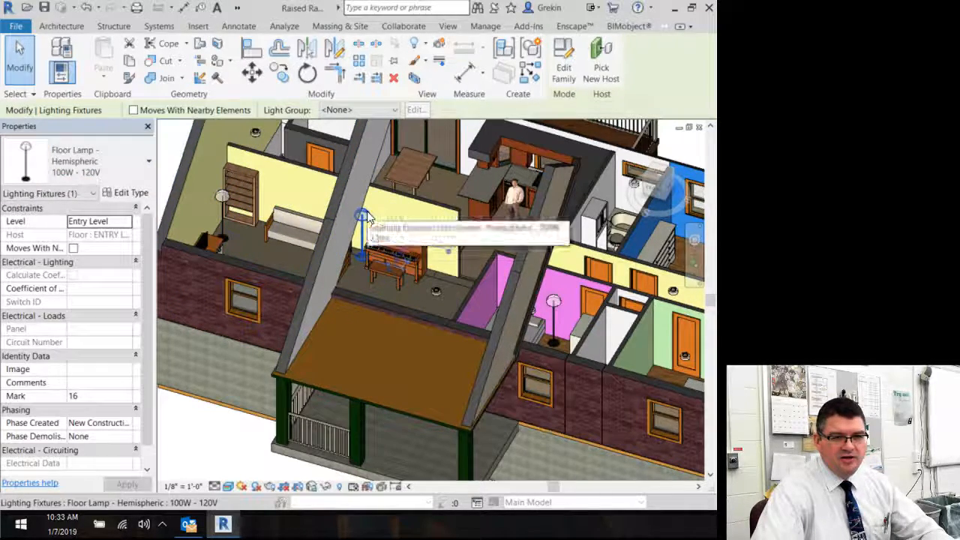
left_click(556, 304)
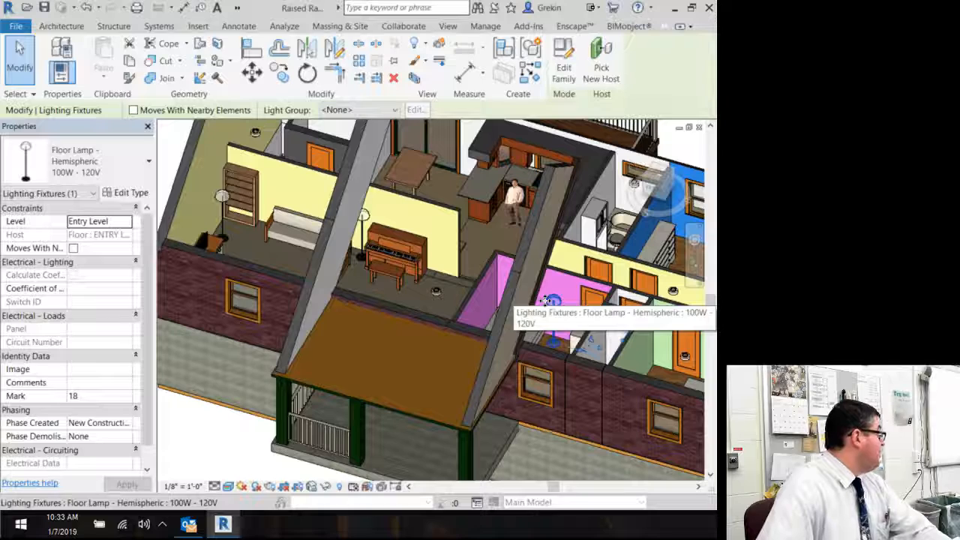
left_click(217, 204)
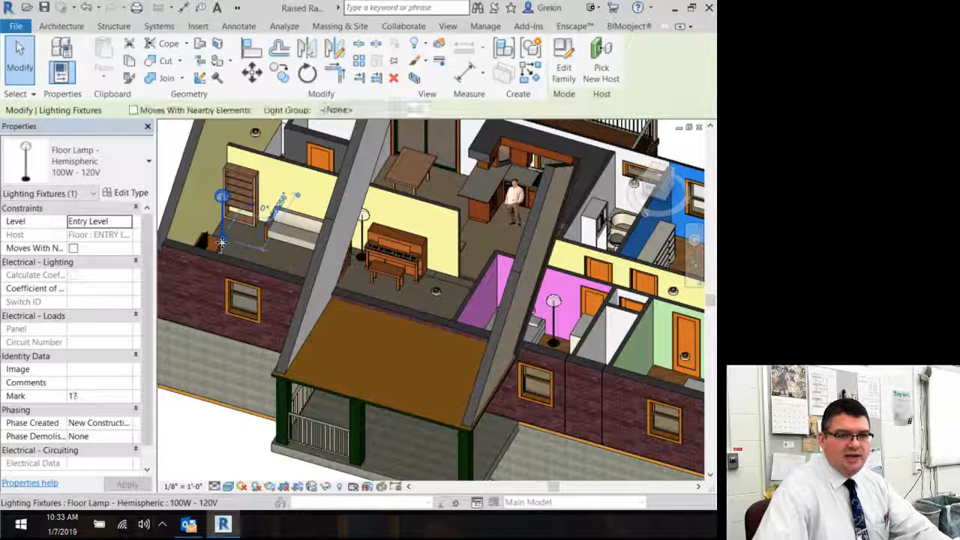
left_click(133, 193)
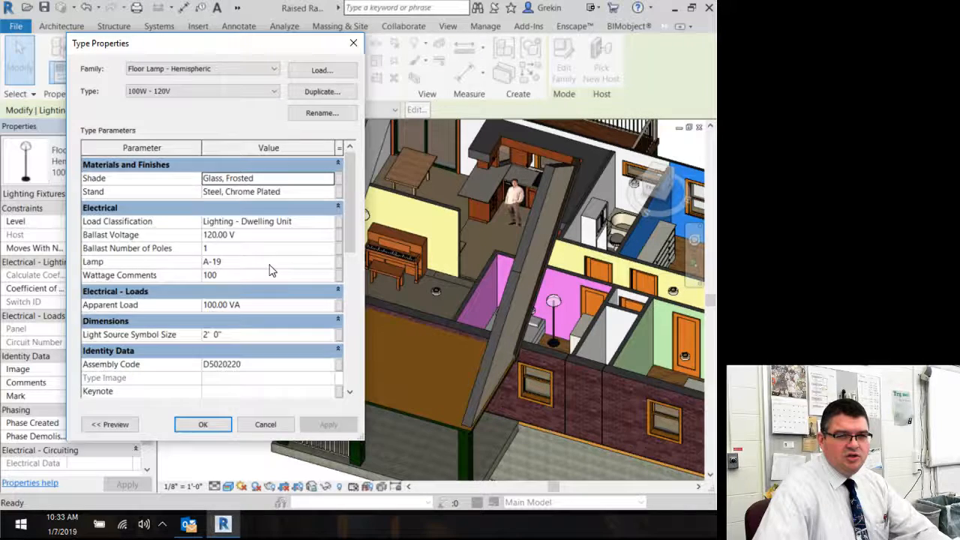
scroll(272, 270, "down", 5)
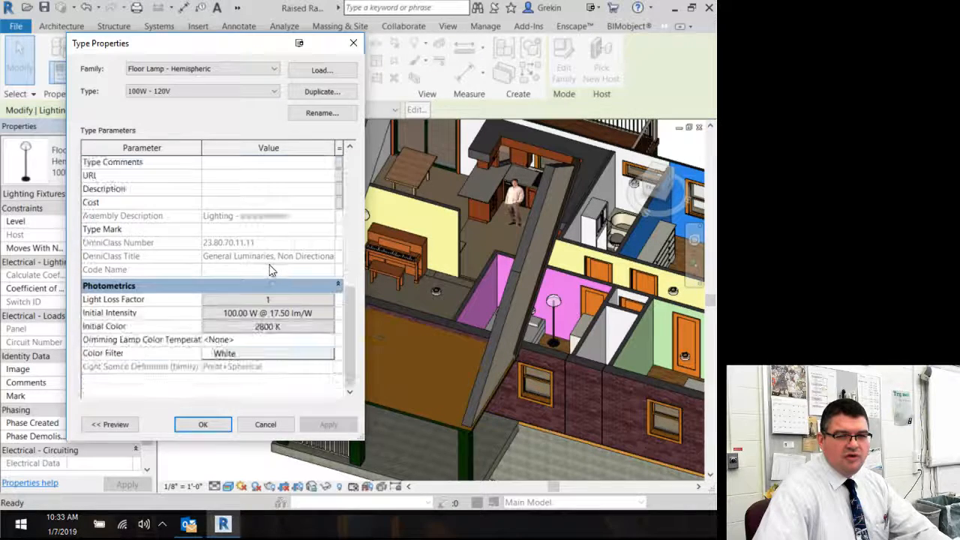
Step: Set the floor lamp type's initial color preset to Fluorescent (Cool White)
left_click(255, 328)
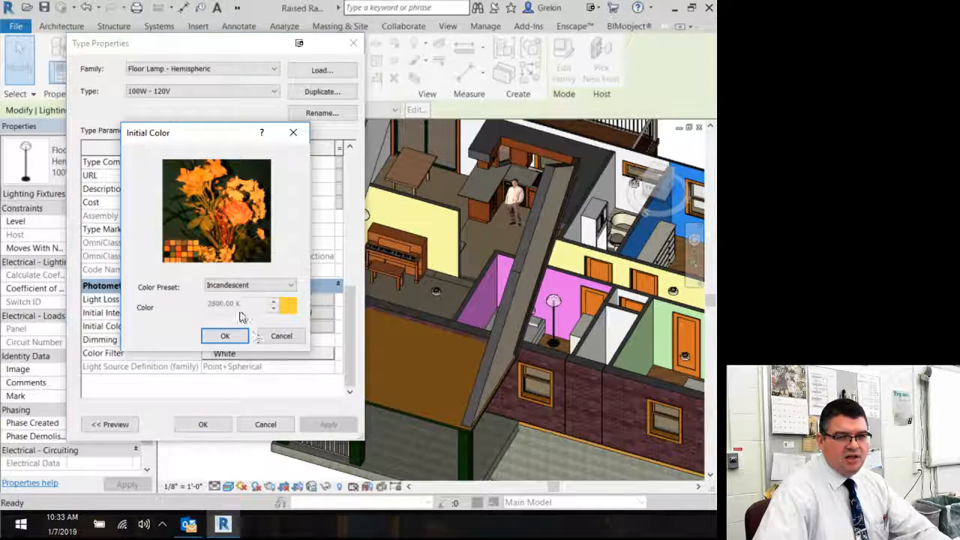
left_click(247, 284)
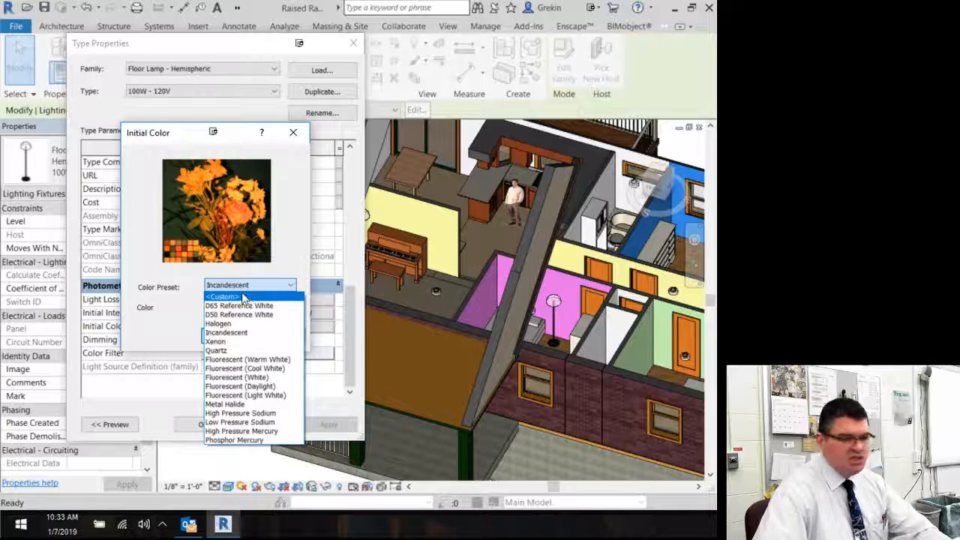
left_click(282, 361)
left_click(263, 285)
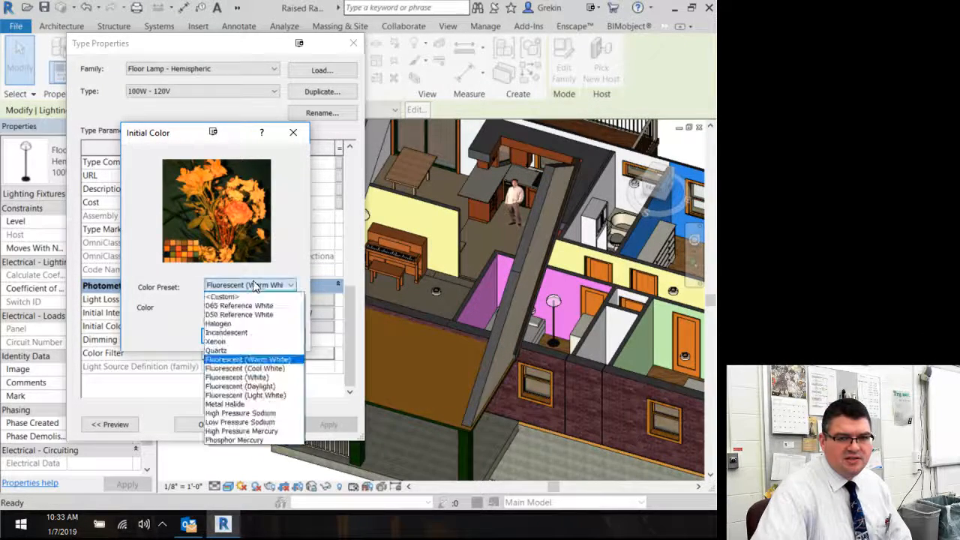
left_click(268, 368)
left_click(226, 336)
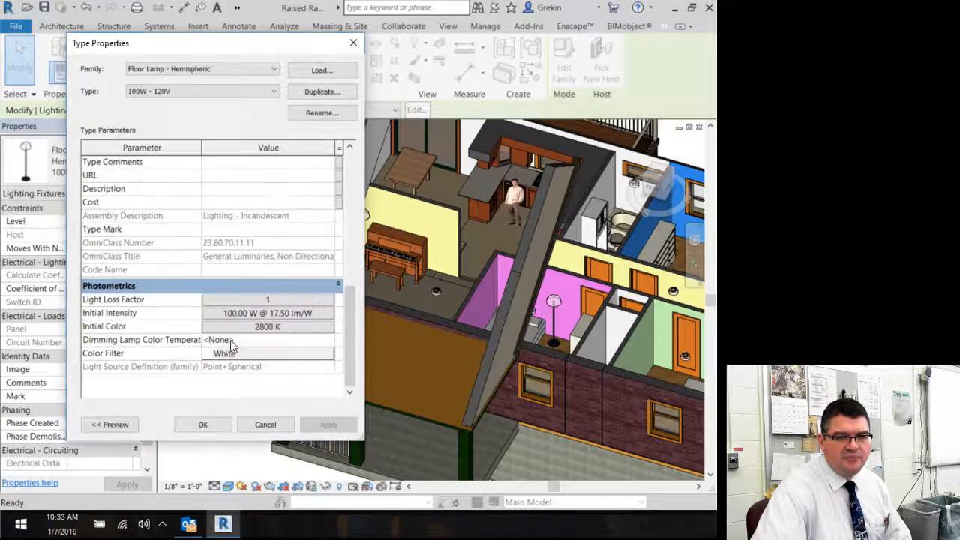
Step: Set the floor lamp type's initial intensity wattage to 500 W and confirm the type properties
left_click(254, 313)
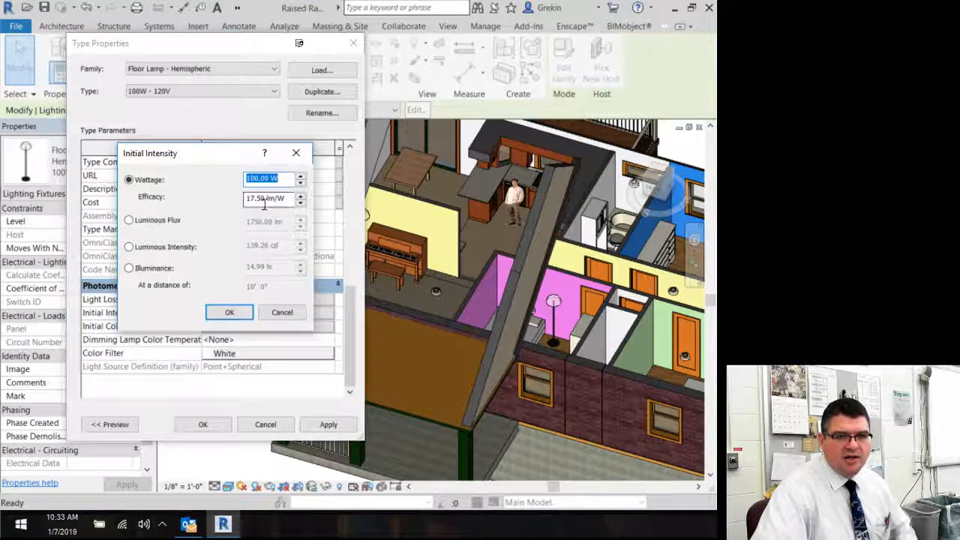
type("500")
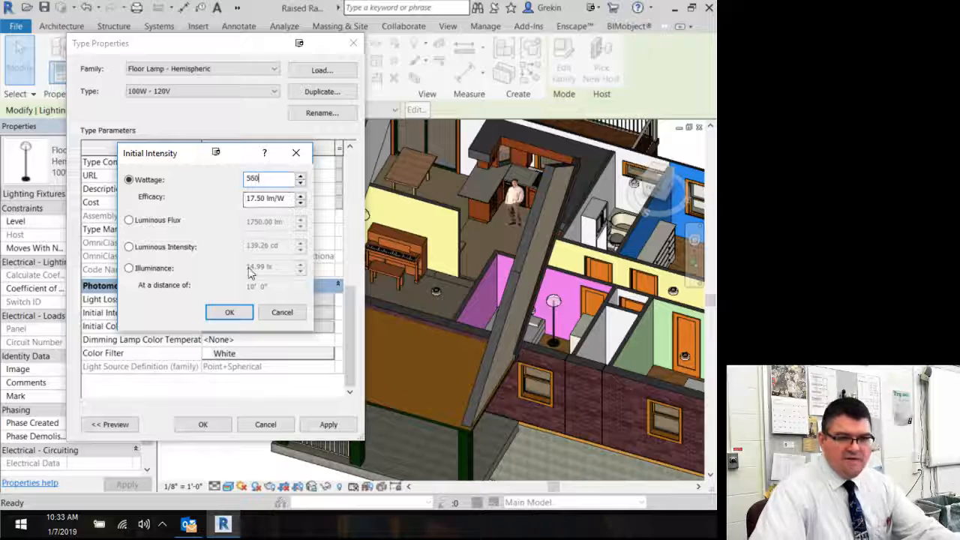
left_click(229, 311)
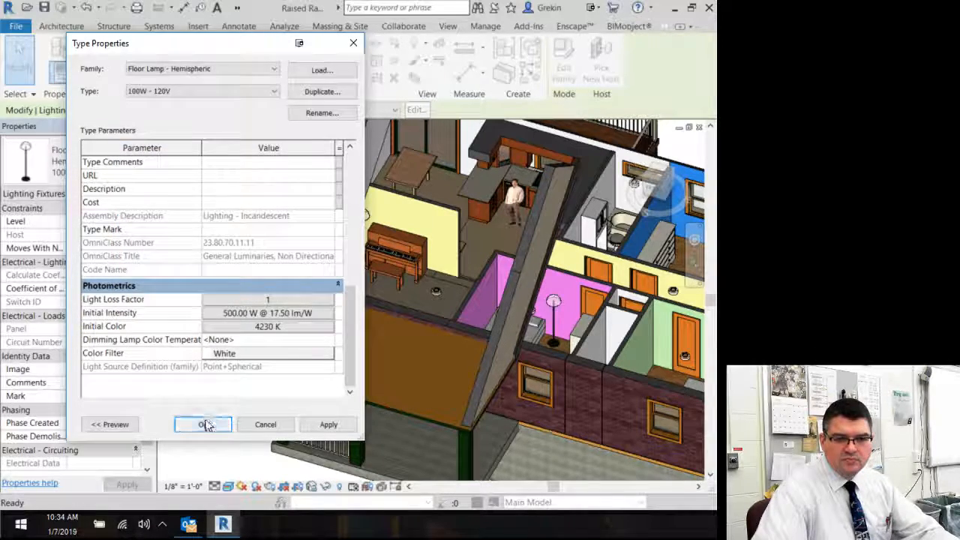
left_click(207, 419)
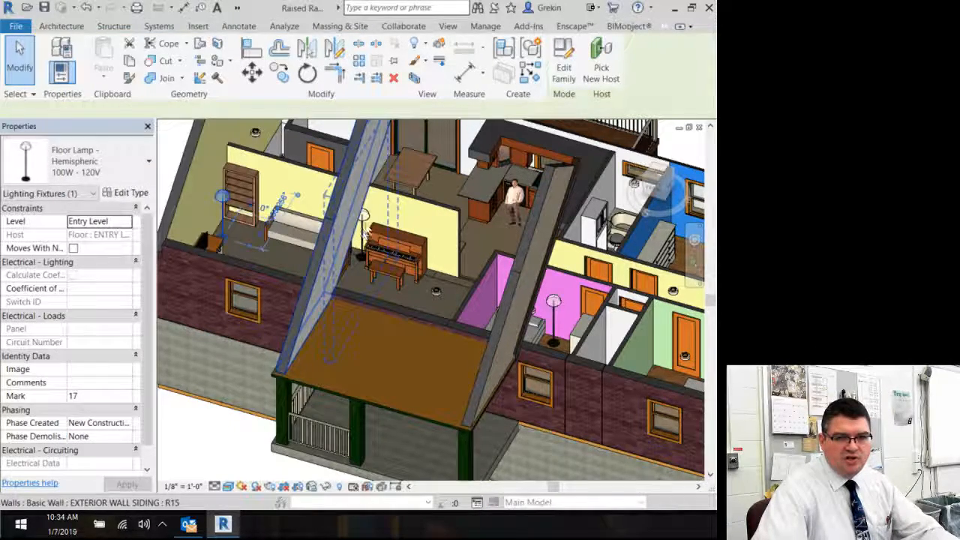
Step: Reopen another floor lamp's type properties to check its photometric settings
left_click(361, 237)
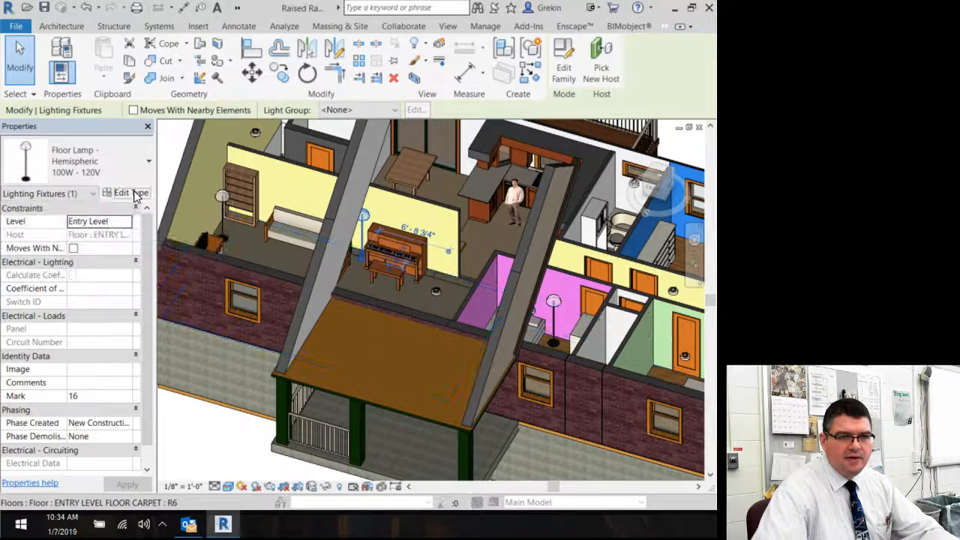
left_click(133, 193)
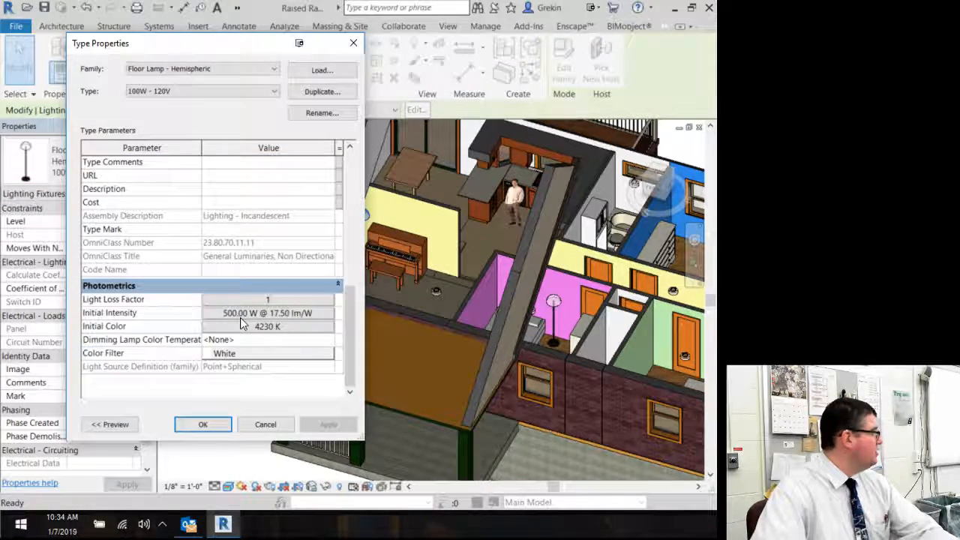
left_click(221, 424)
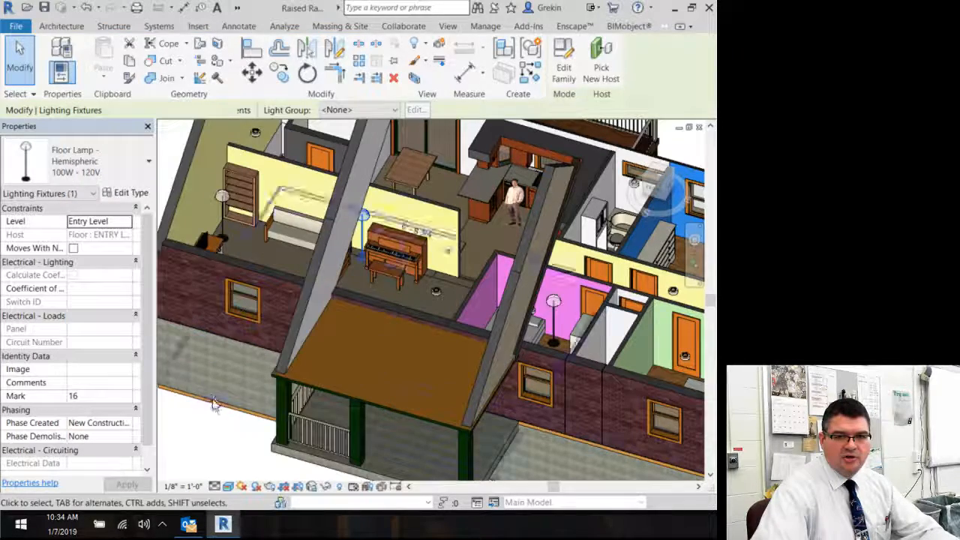
Step: Unhide the roof in the 3D view using reveal hidden elements mode
left_click(338, 486)
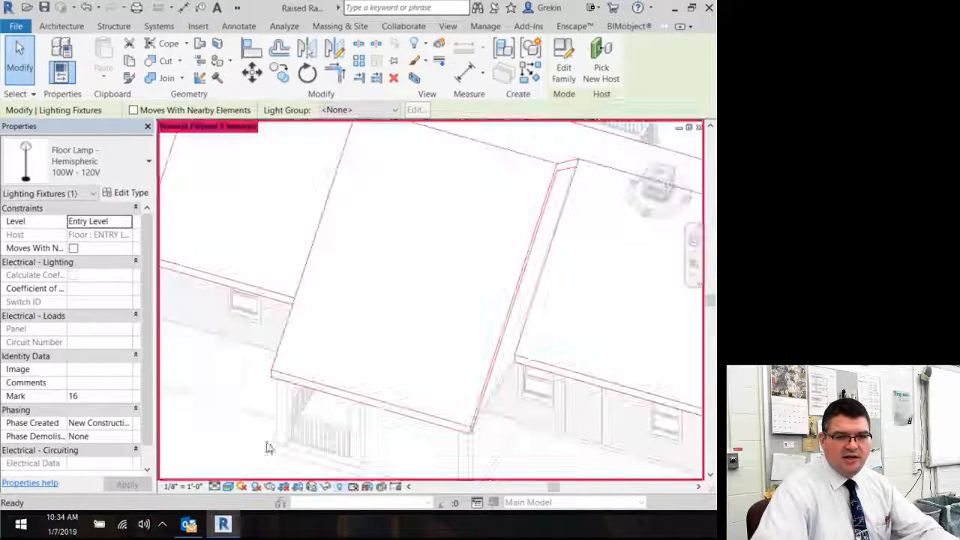
key("Escape")
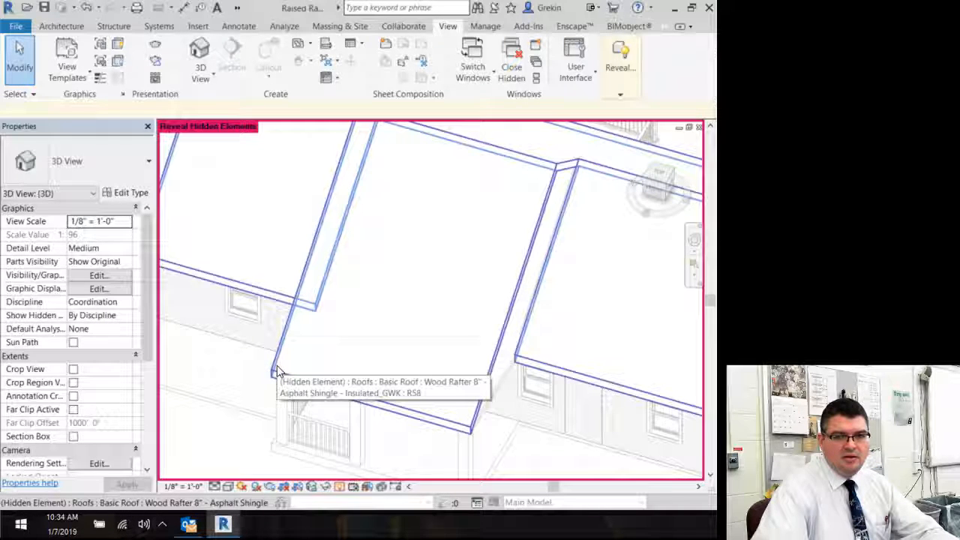
left_click(277, 367)
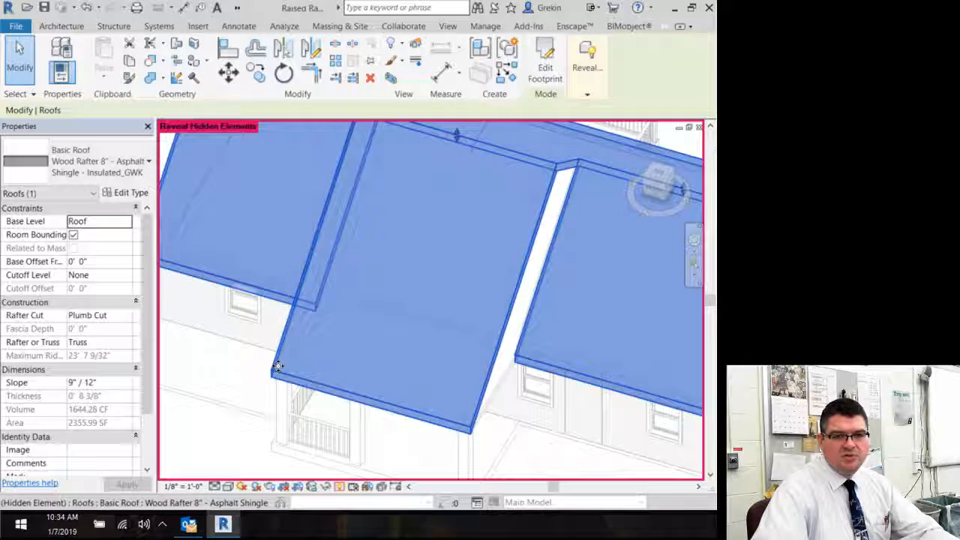
right_click(277, 366)
mouse_move(358, 144)
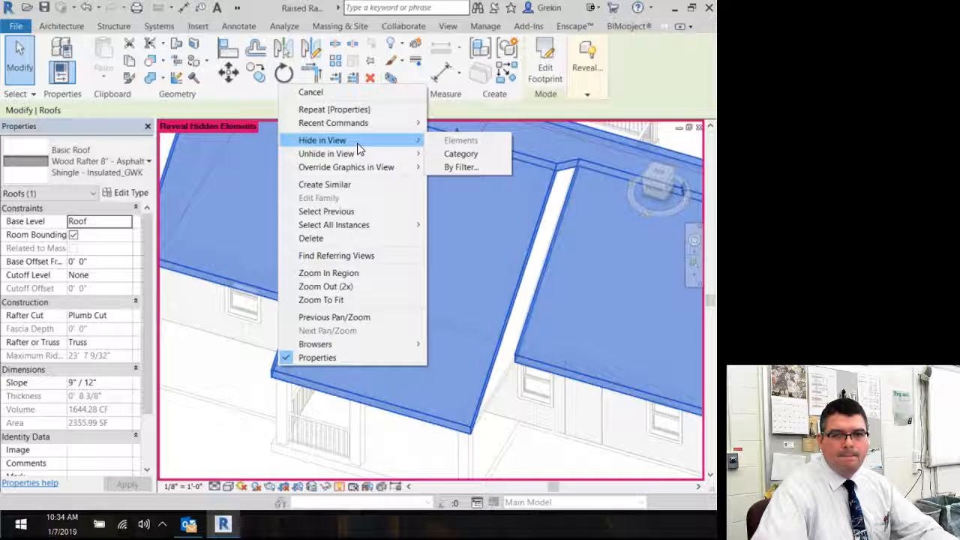
left_click(429, 155)
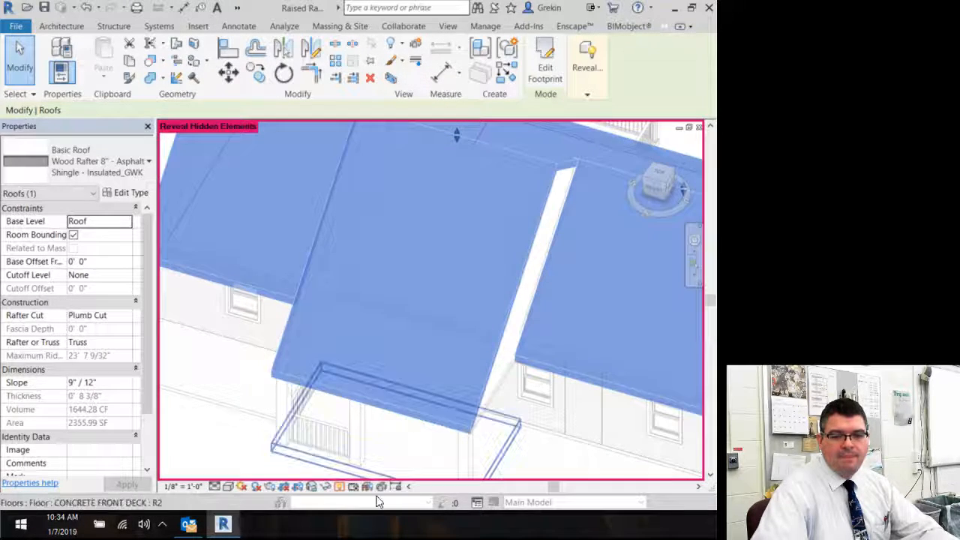
left_click(339, 486)
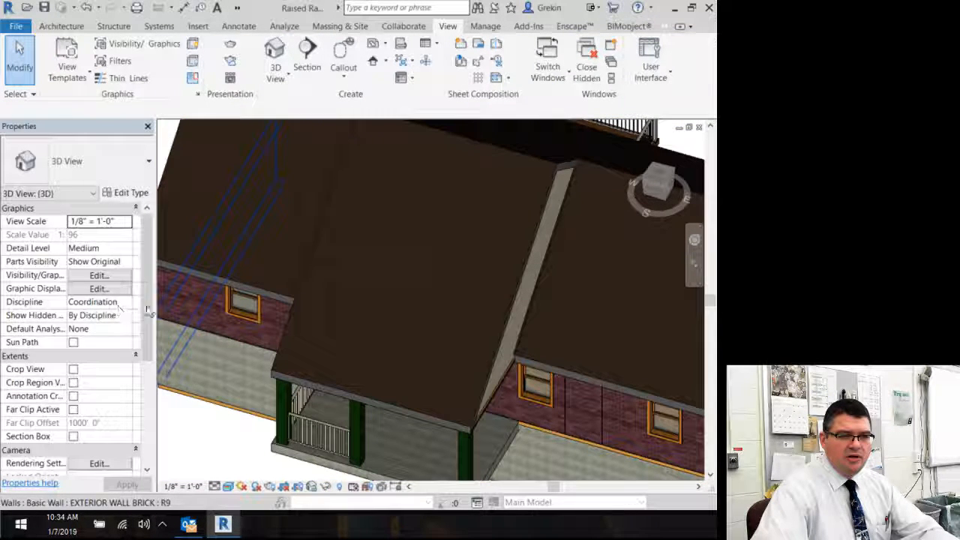
Step: Enable the section box and lower its top to cut through the house, exposing the interior
left_click(72, 436)
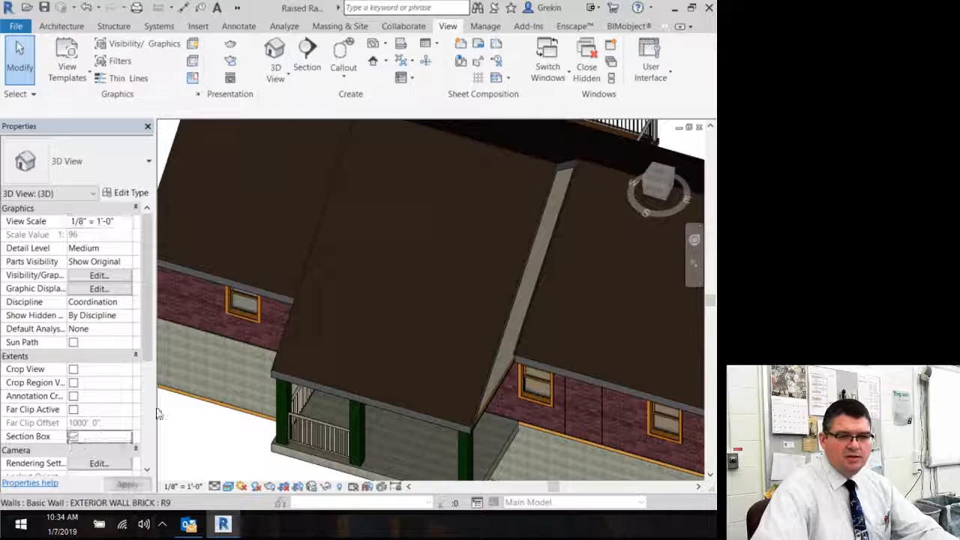
scroll(273, 285, "down", 5)
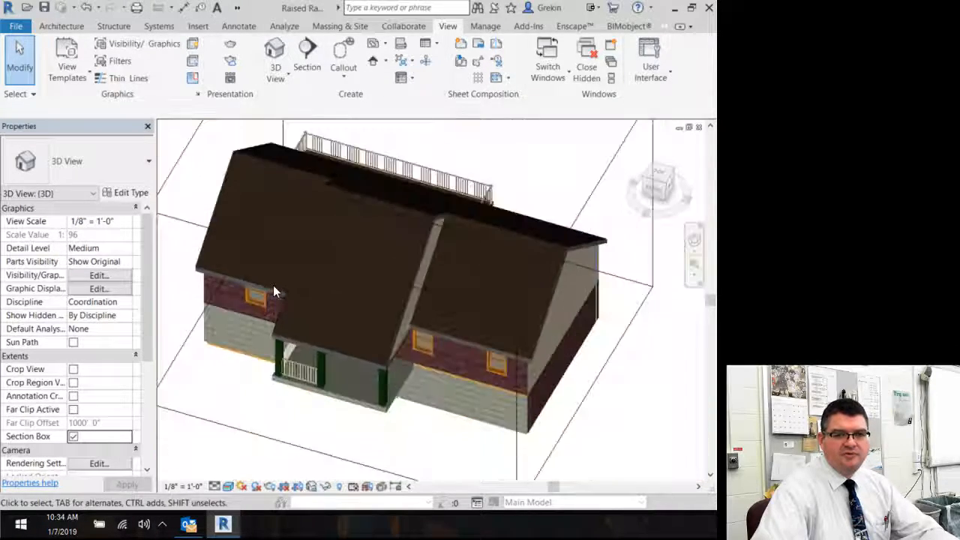
left_click(215, 238)
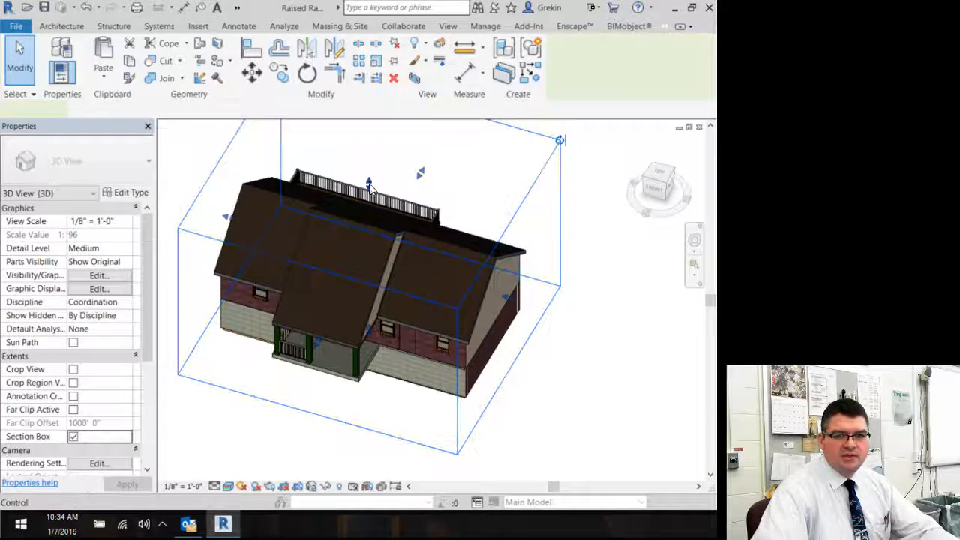
left_click_drag(368, 184, 370, 257)
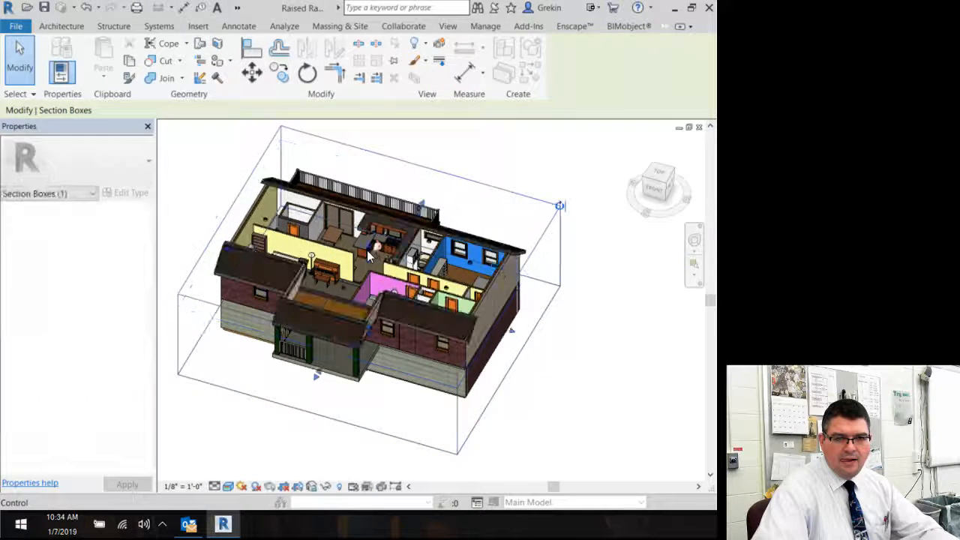
Step: Unhide the ceiling in the 3D view using reveal hidden elements mode
left_click(337, 485)
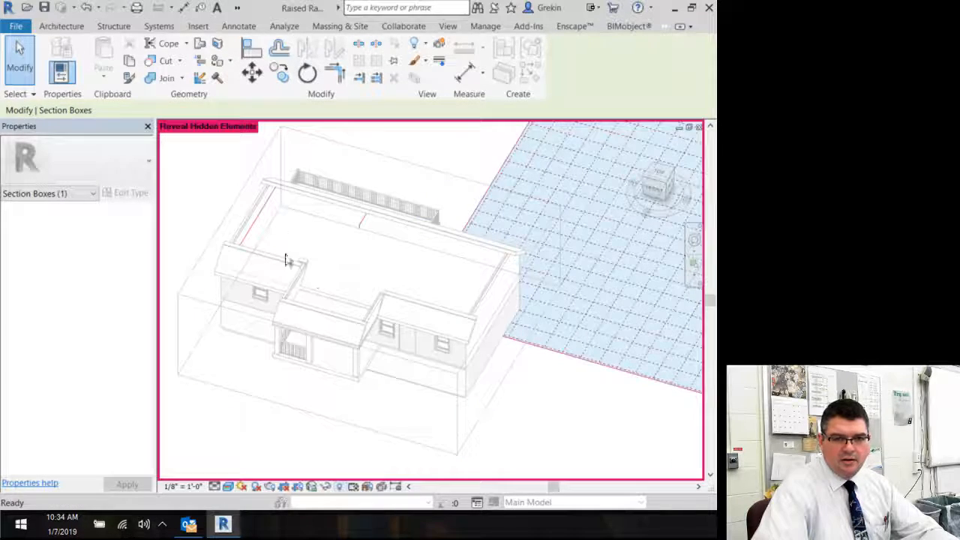
key("Escape")
right_click(261, 222)
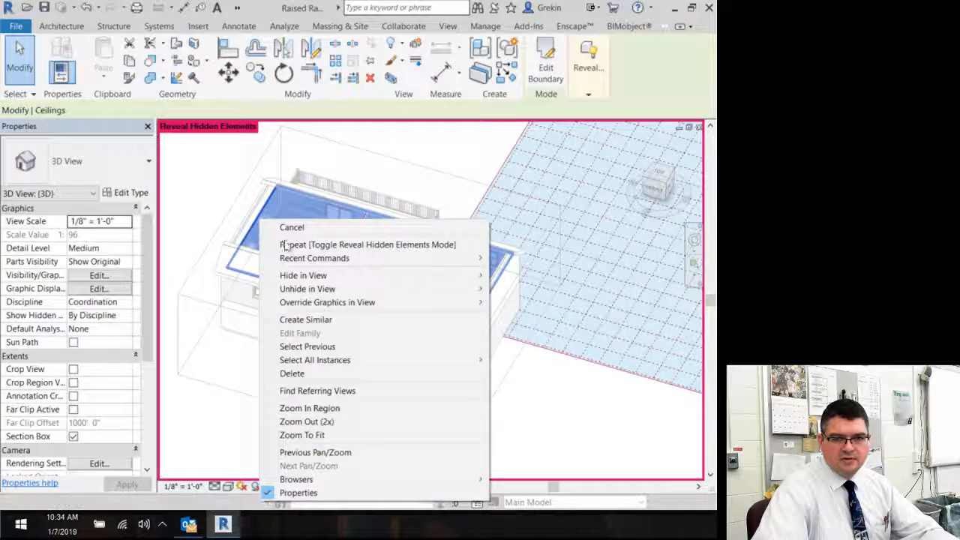
mouse_move(362, 291)
left_click(518, 291)
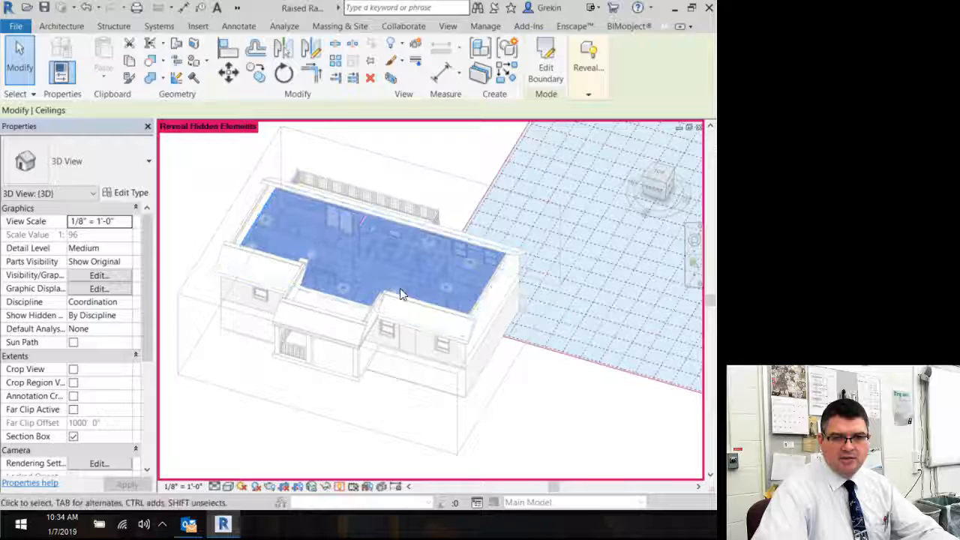
left_click(167, 251)
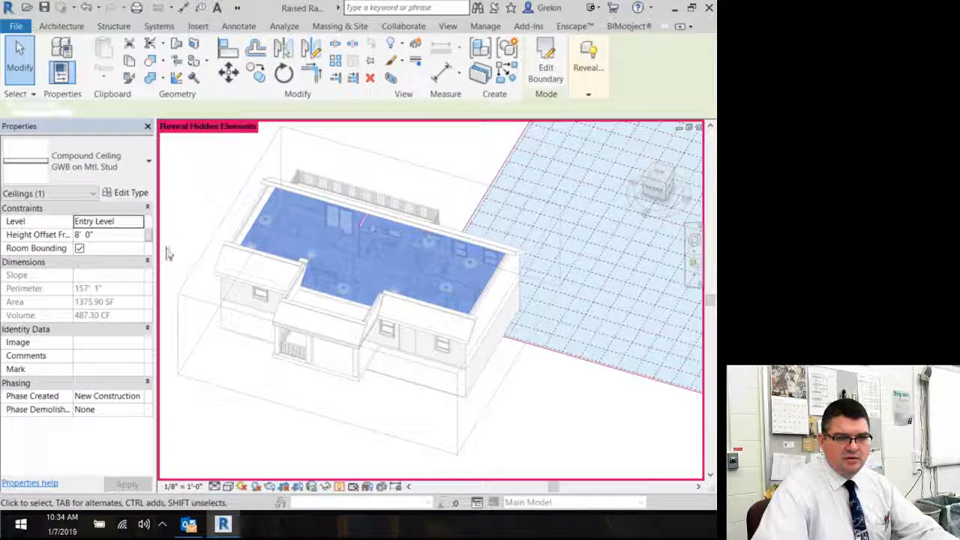
Step: Turn off the section box for the 3D view and apply it
left_click(73, 437)
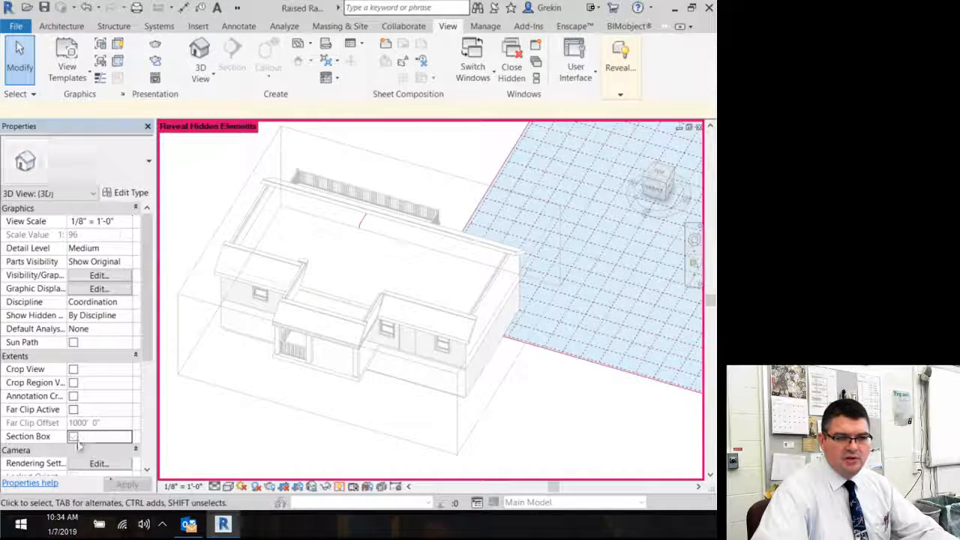
left_click(128, 484)
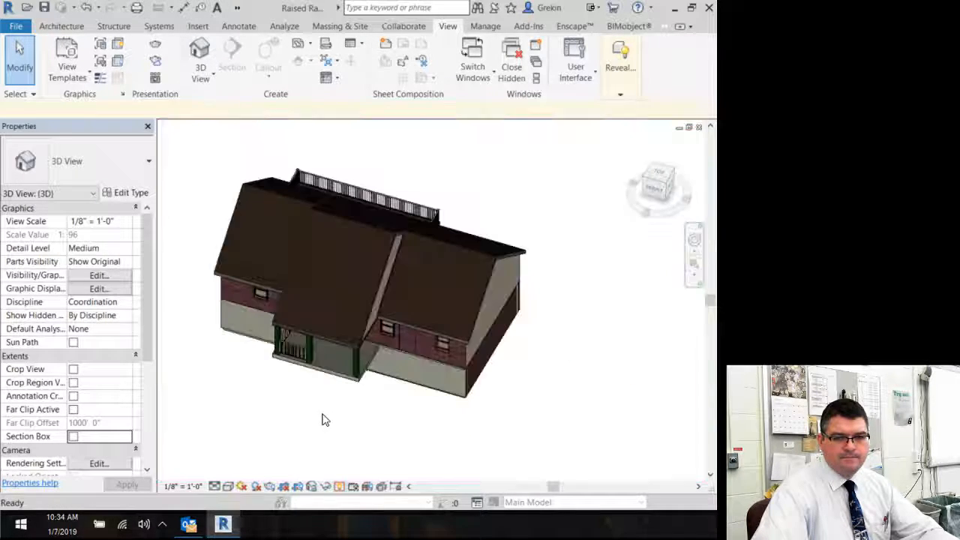
Step: Open the rendering settings for a close front-porch view and set the lighting scheme to Exterior: Sun and Artificial
scroll(359, 343, "up", 1)
scroll(359, 344, "up", 2)
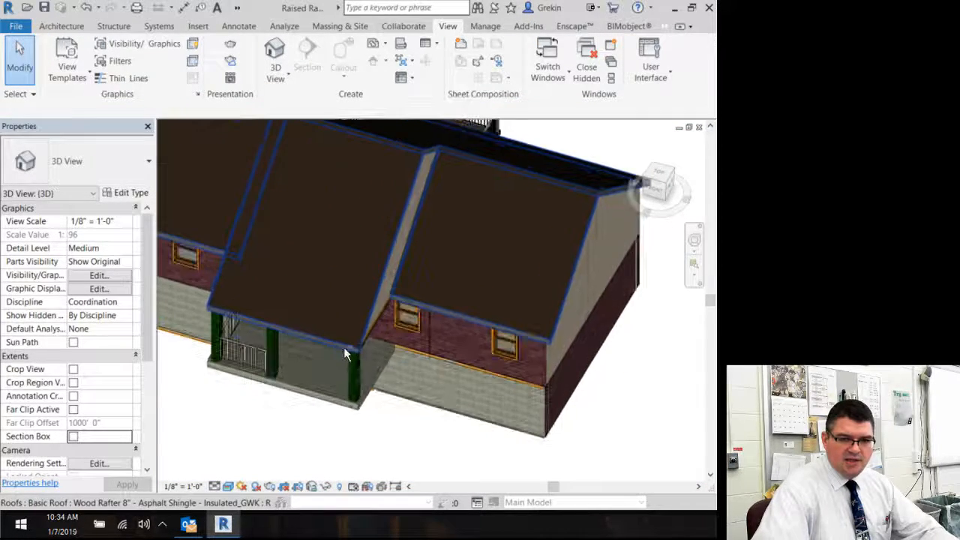
middle_click_drag(344, 347, 385, 262, "shift")
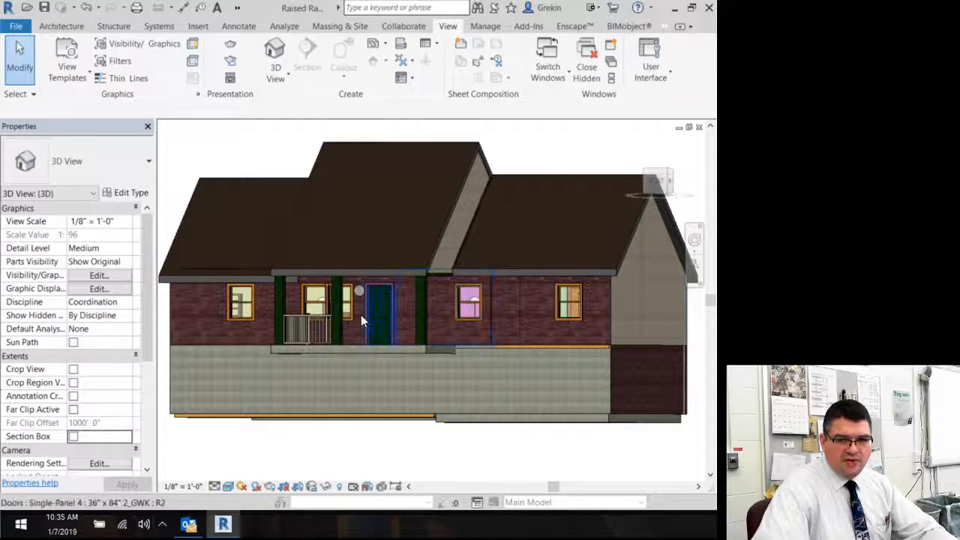
scroll(357, 315, "up", 2)
middle_click_drag(378, 236, 367, 315)
scroll(368, 303, "up", 3)
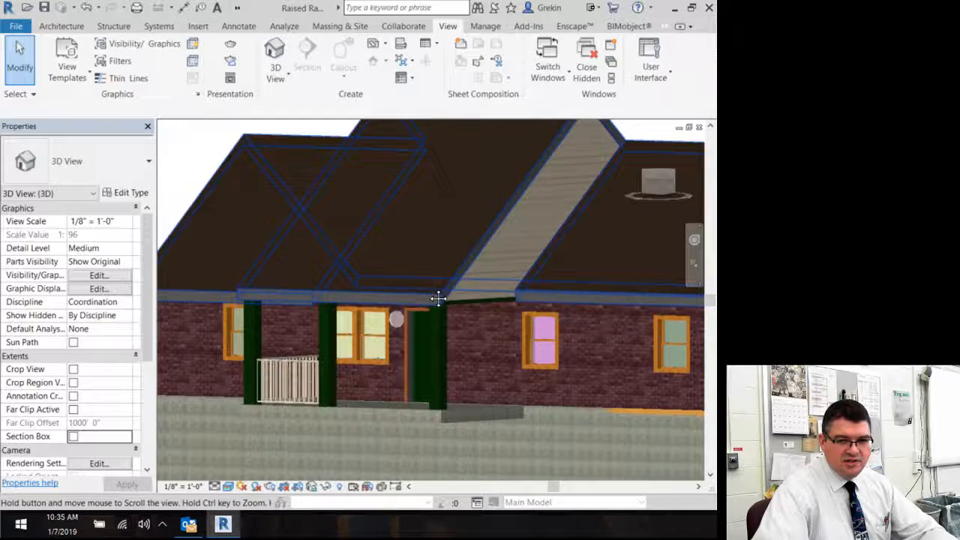
left_click(147, 127)
middle_click_drag(278, 207, 322, 233)
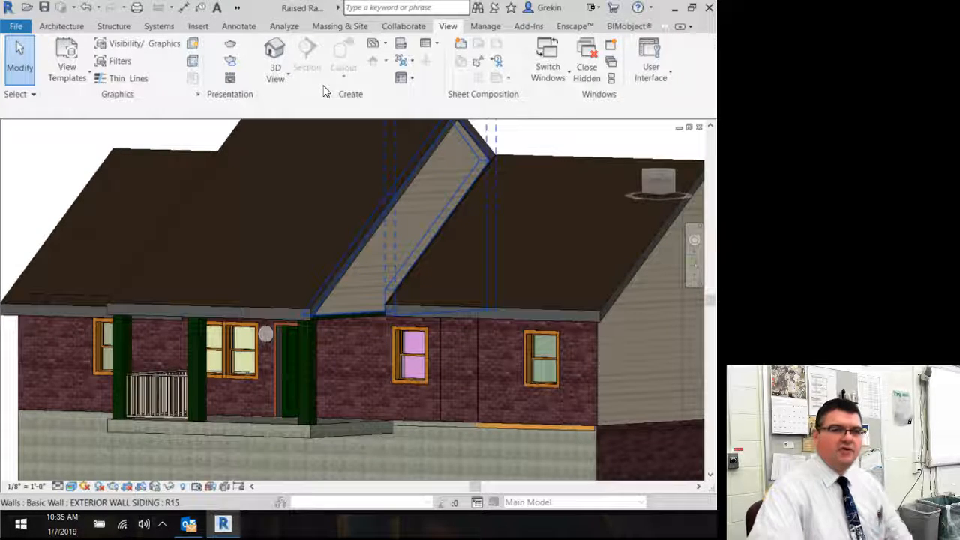
left_click(230, 45)
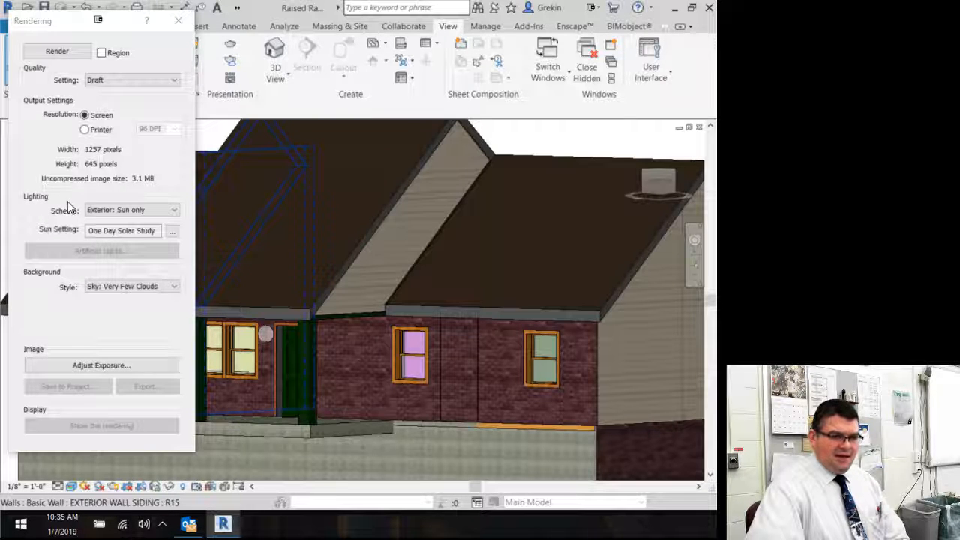
left_click(113, 210)
left_click(136, 228)
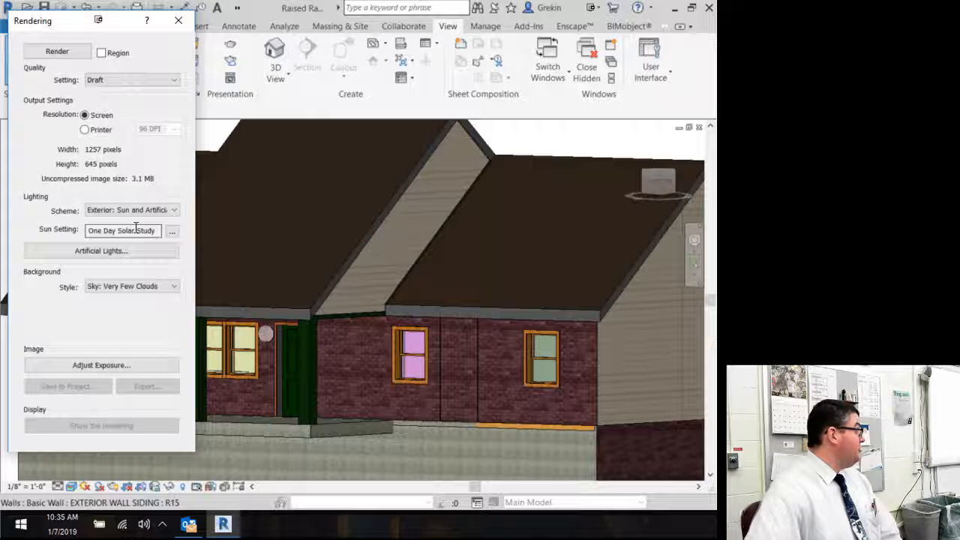
Step: Set the one-day solar study to run from 4:45 PM to 5:15 PM and confirm the sun settings
left_click(172, 233)
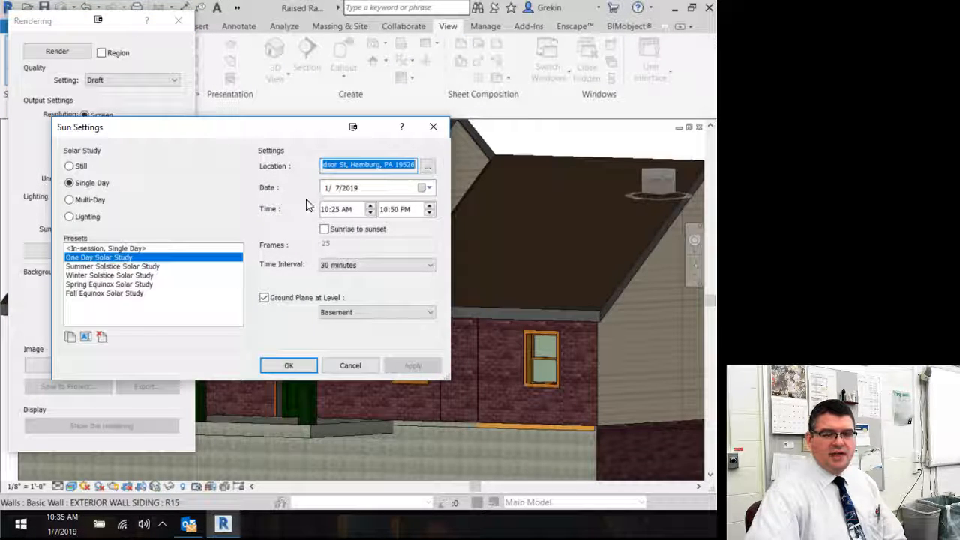
left_click(325, 210)
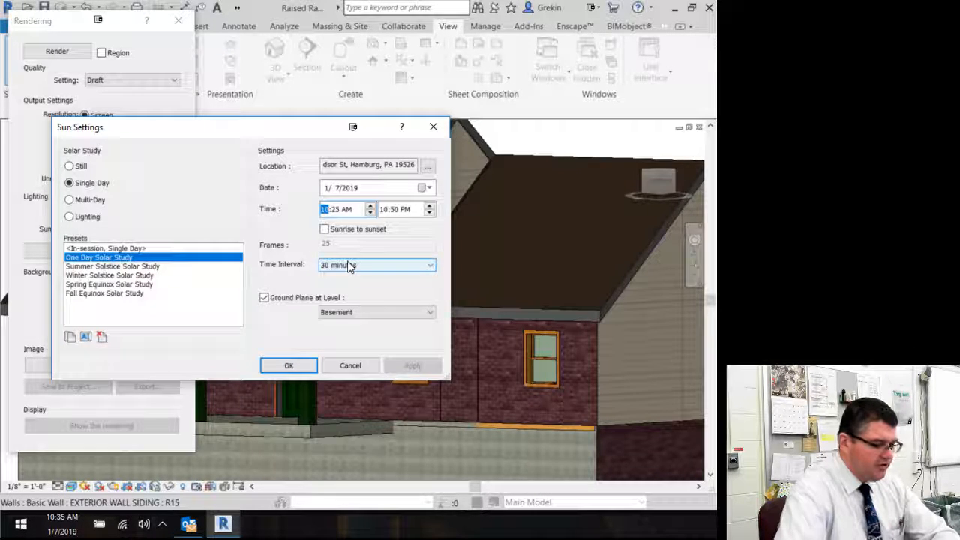
type("9")
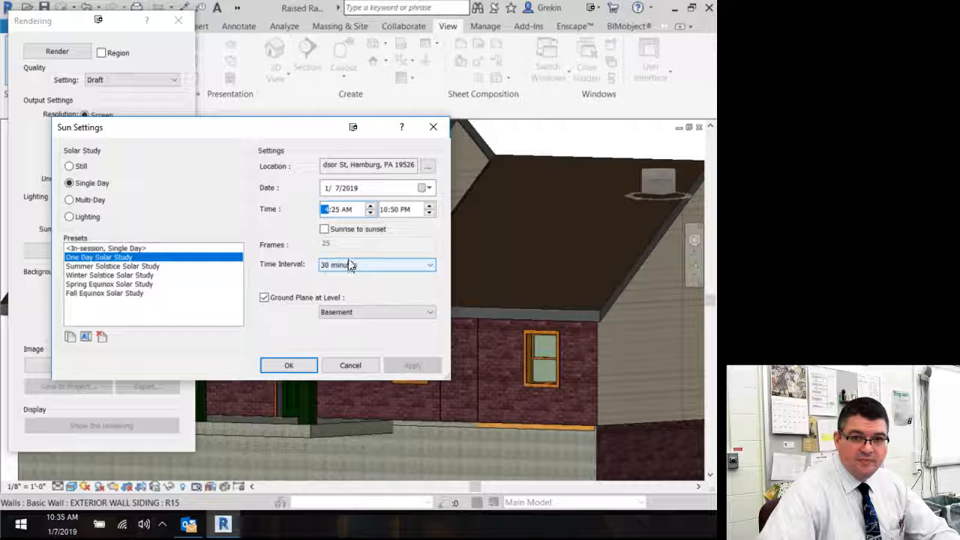
left_click(334, 211)
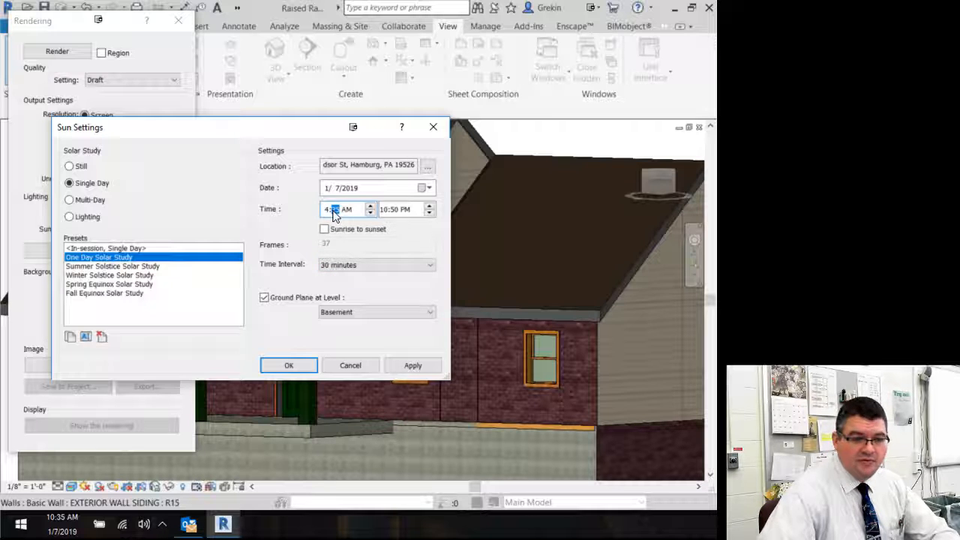
left_click(383, 211)
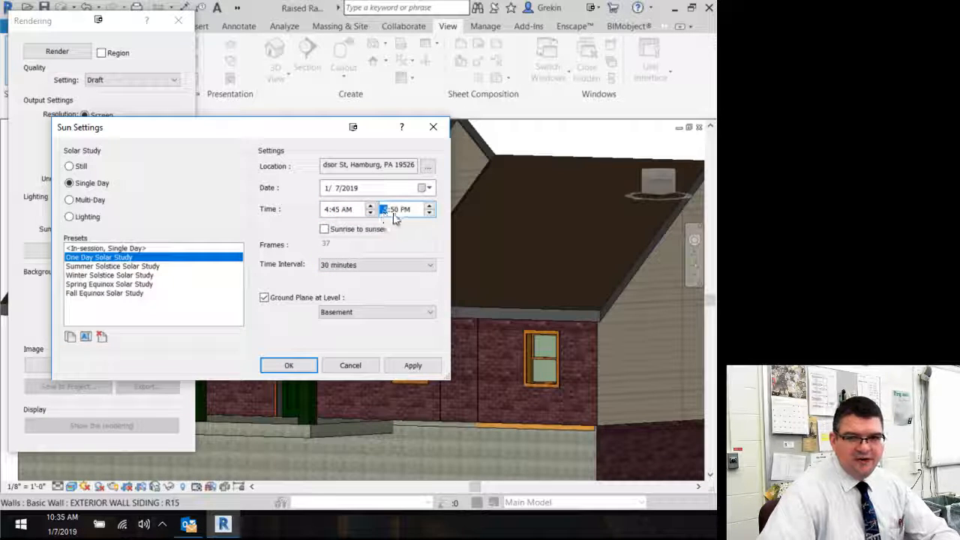
type("515")
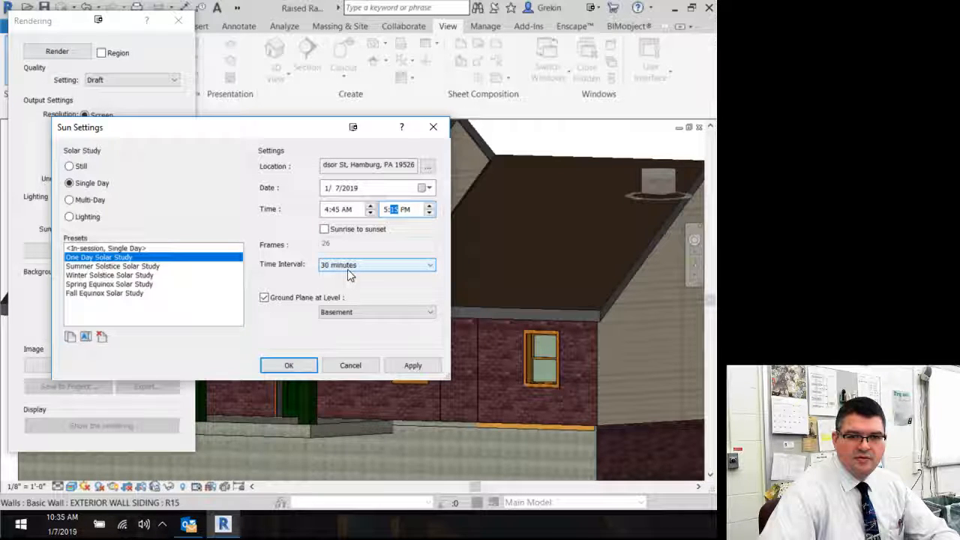
left_click(347, 211)
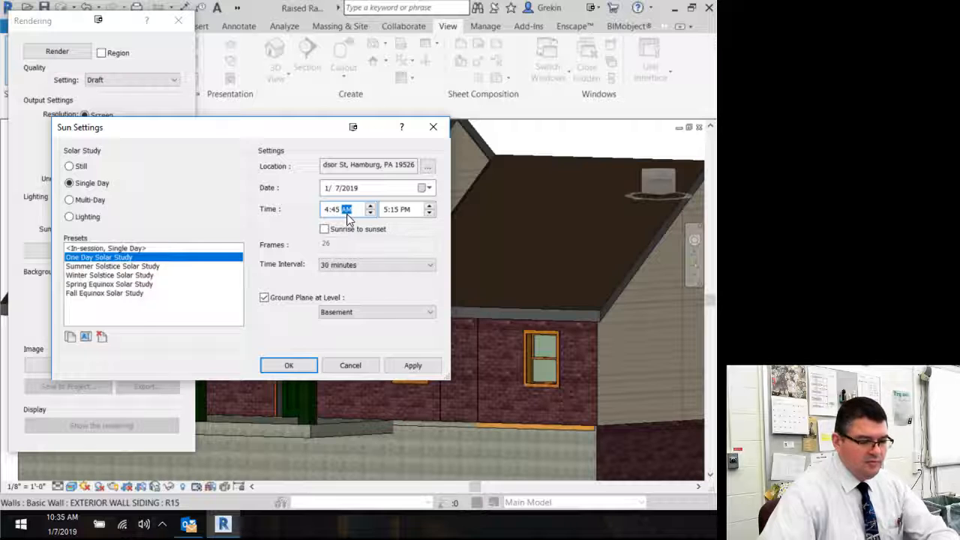
type("p")
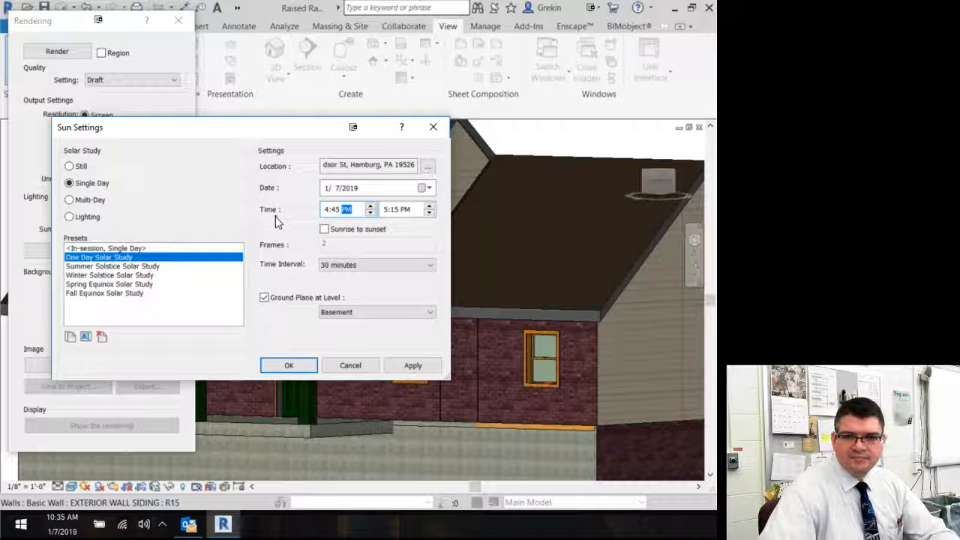
left_click(268, 362)
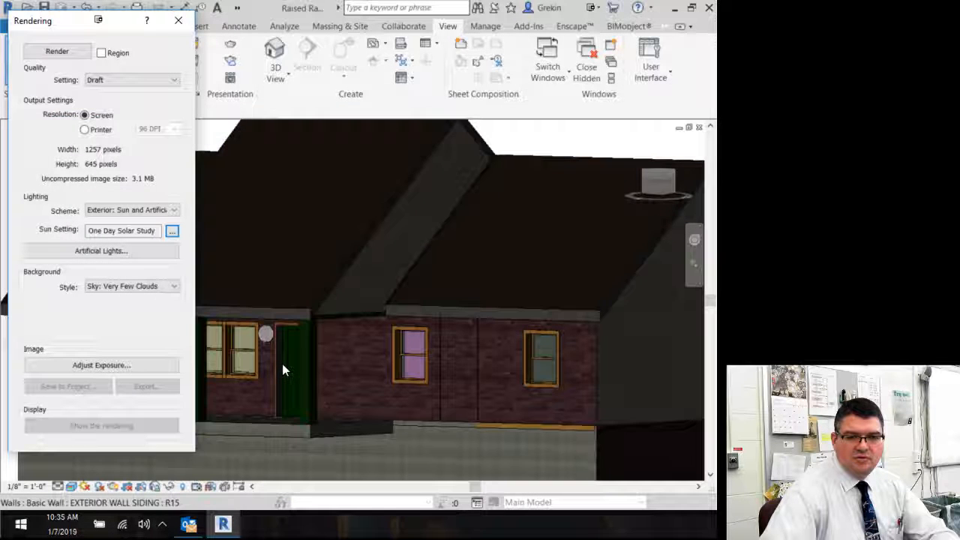
Step: Reopen the sun settings, change the start time to 5:00 PM, edit the end time's minutes, and confirm
left_click(172, 233)
left_click(325, 210)
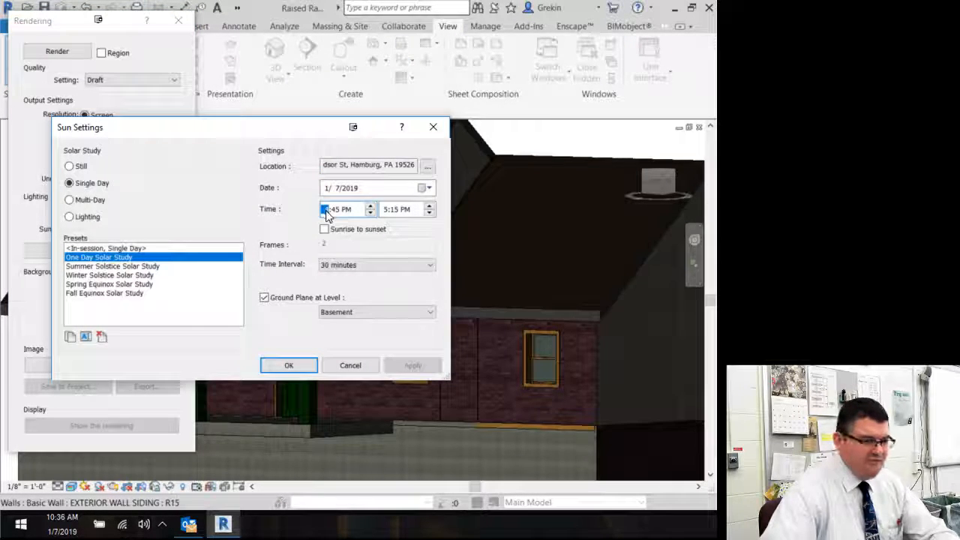
type("5")
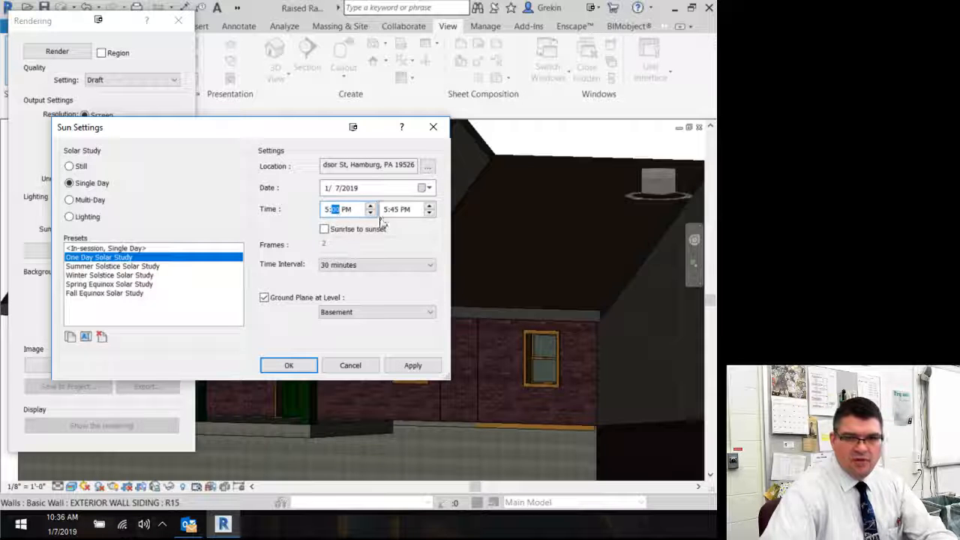
left_click(387, 212)
left_click(395, 213)
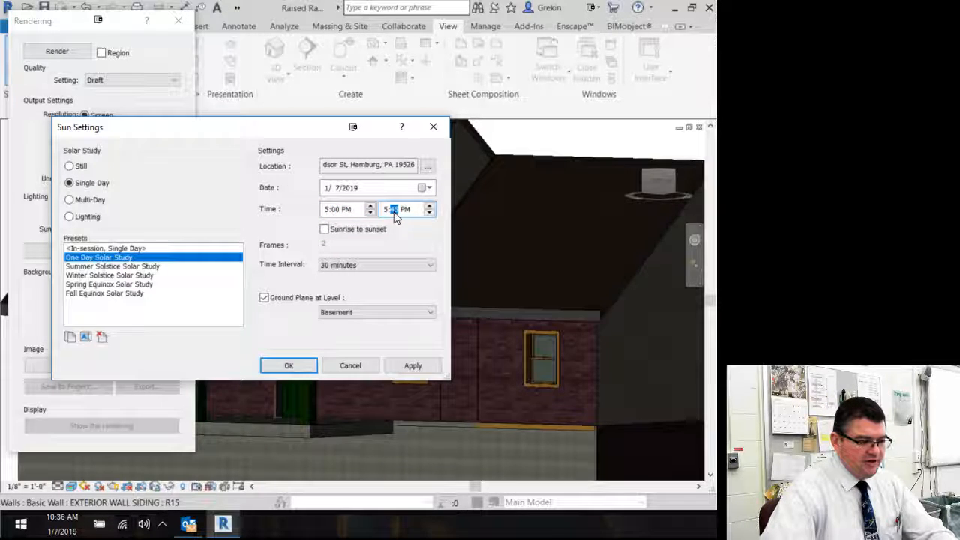
type("30")
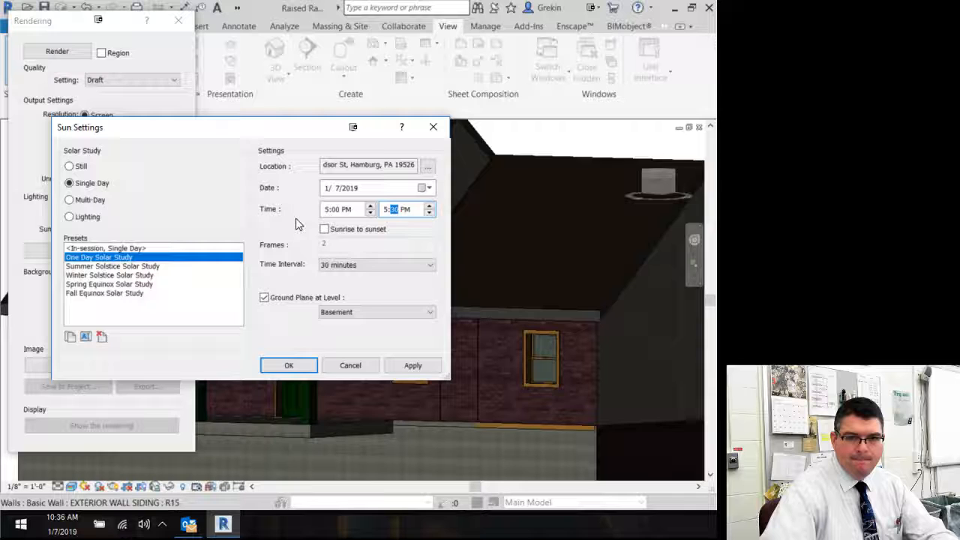
left_click(290, 366)
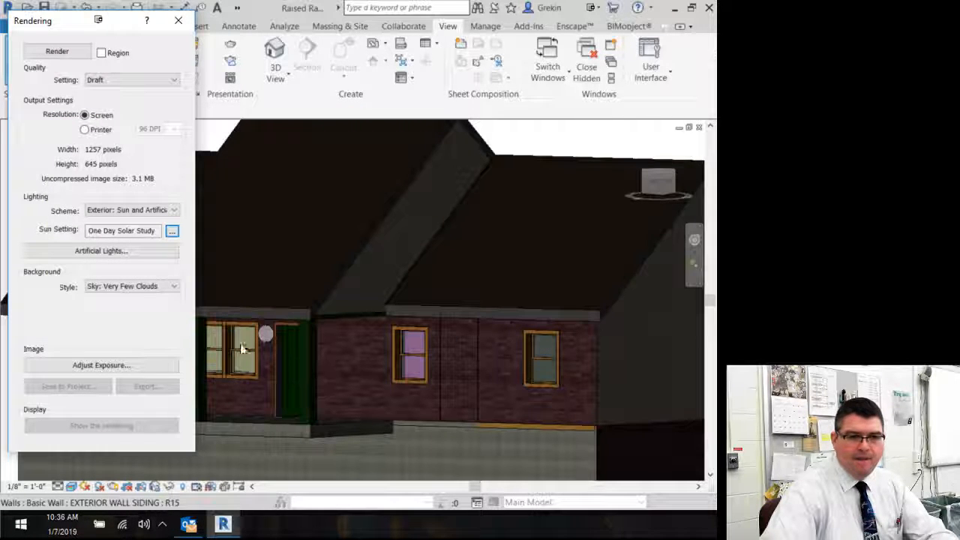
Step: Open the artificial lights list and check the on/off settings of the ungrouped light fixtures
middle_click_drag(257, 288, 281, 300)
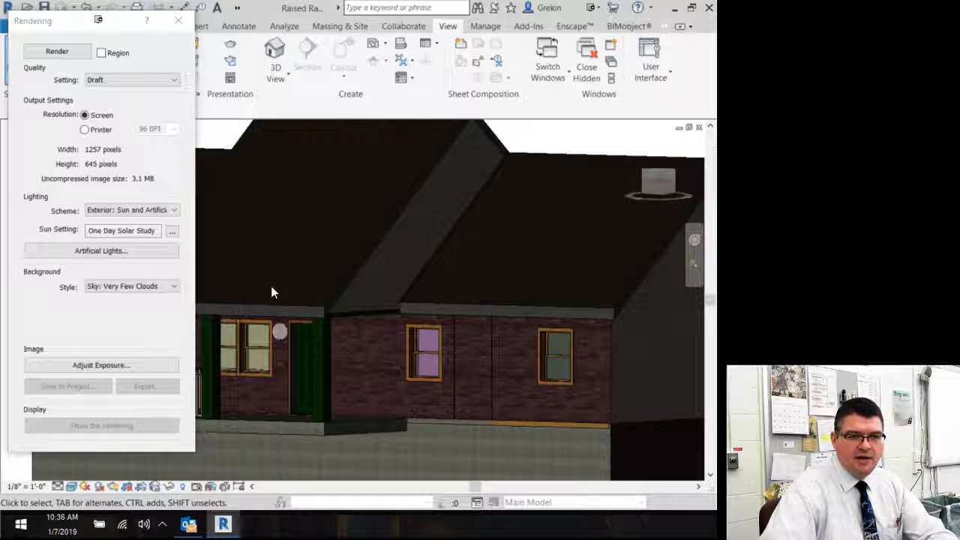
left_click(137, 250)
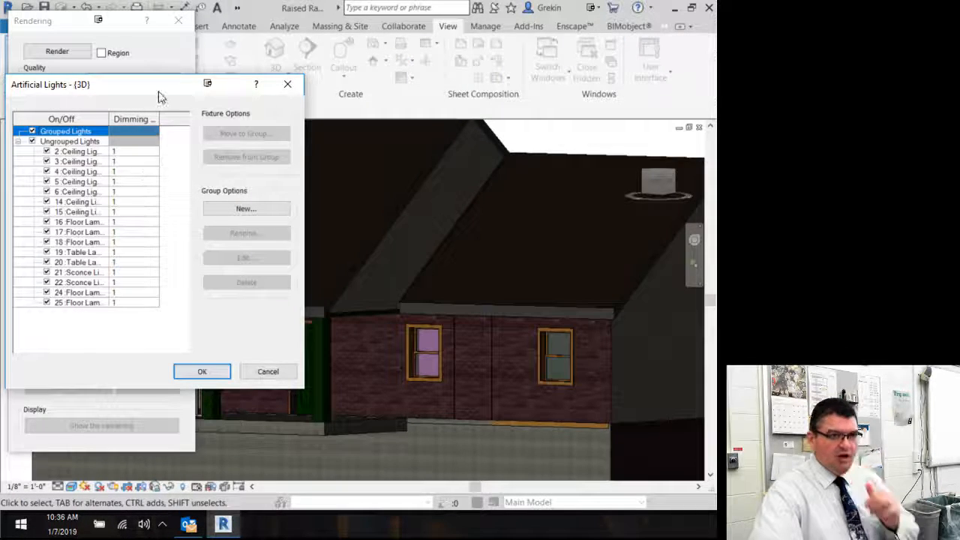
left_click_drag(156, 94, 193, 95)
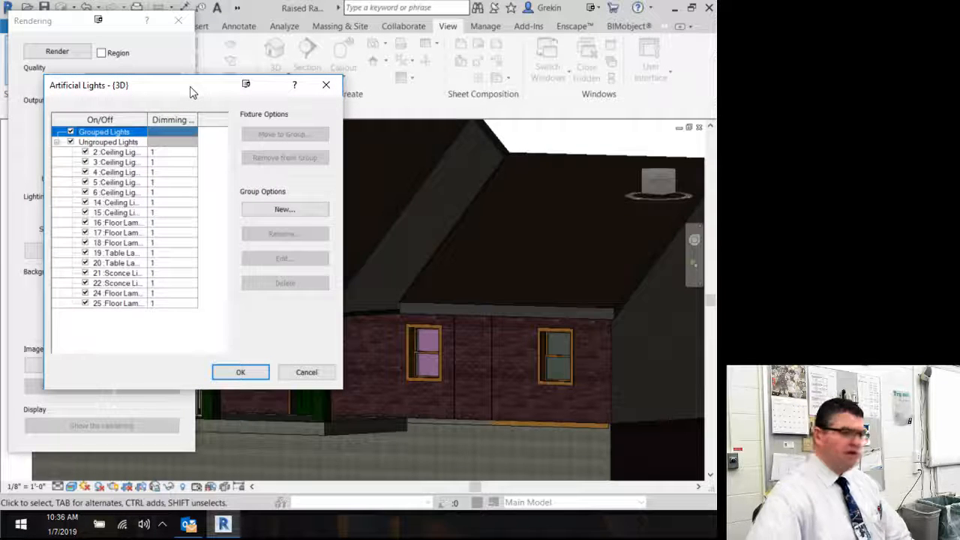
left_click(85, 152)
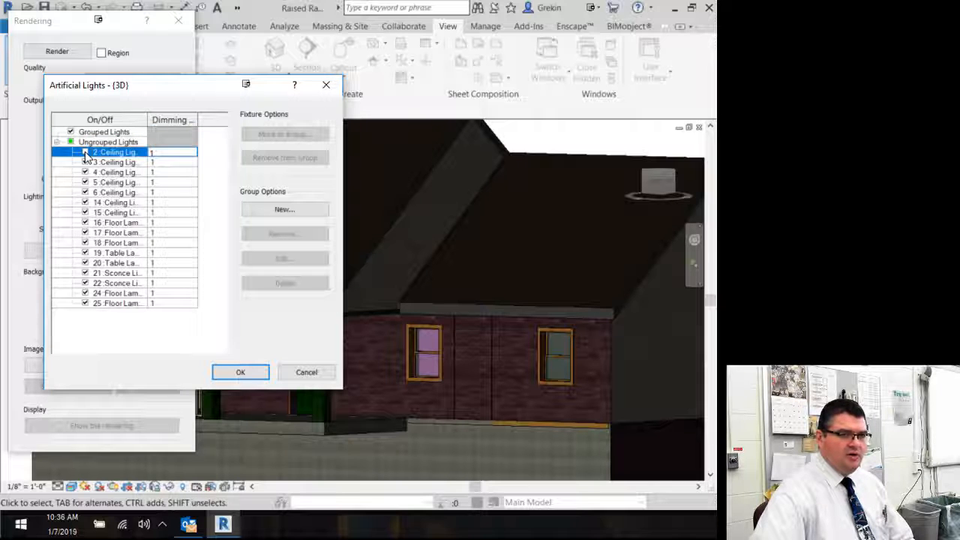
left_click(85, 152)
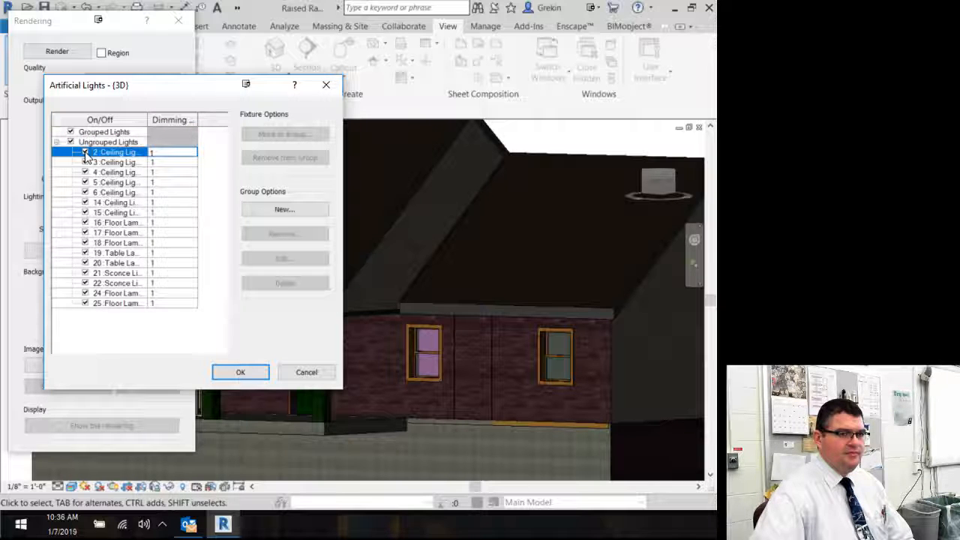
left_click(71, 143)
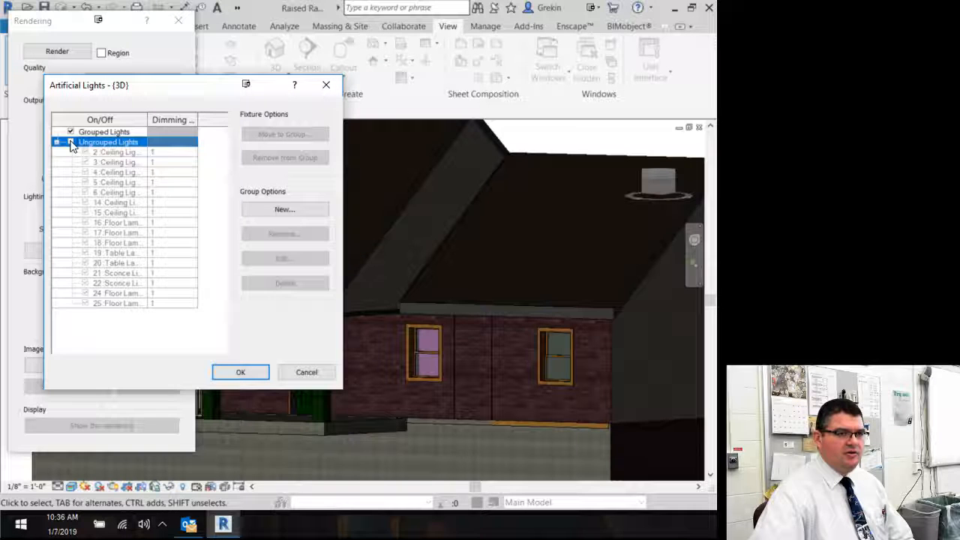
left_click(71, 142)
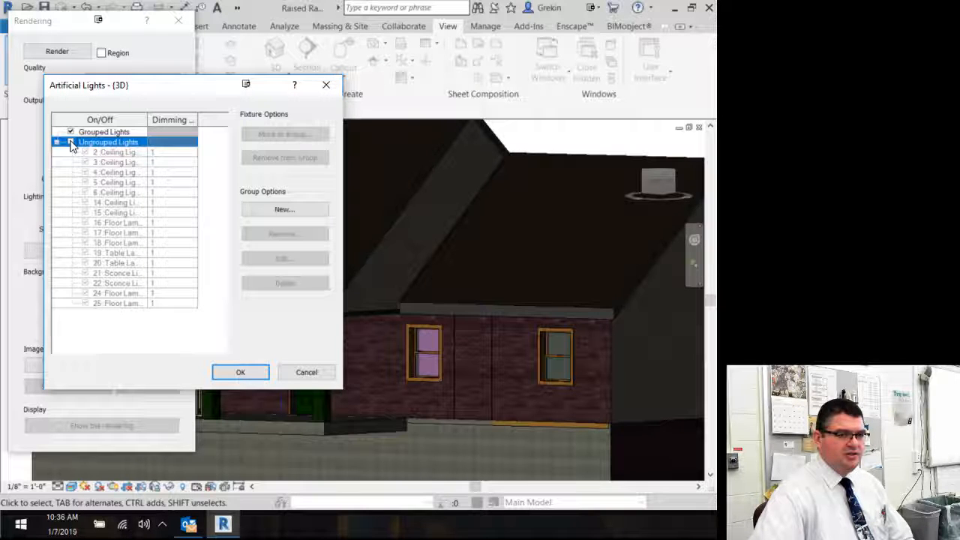
left_click(70, 142)
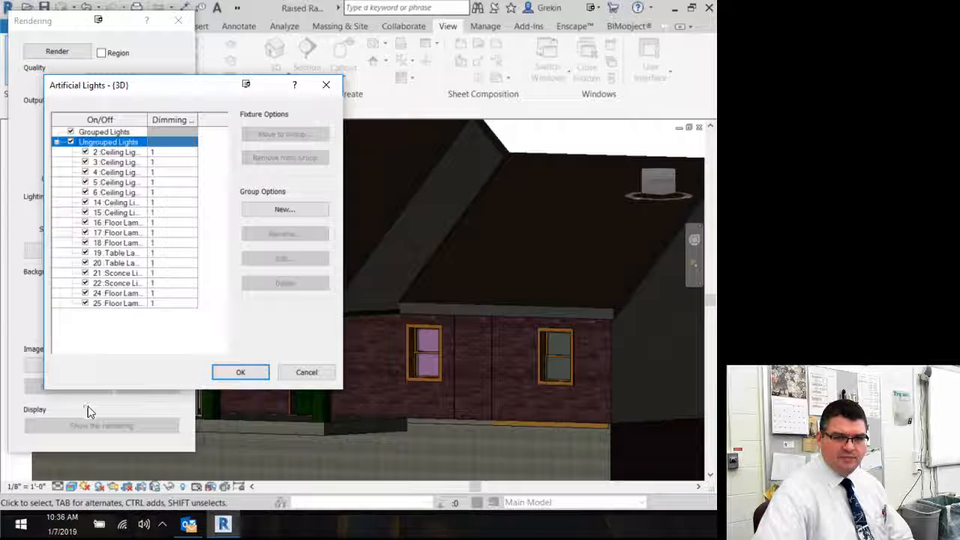
Step: Close the artificial lights list and render the front-porch view at Draft quality, moving the dialog aside to inspect it
left_click(154, 153)
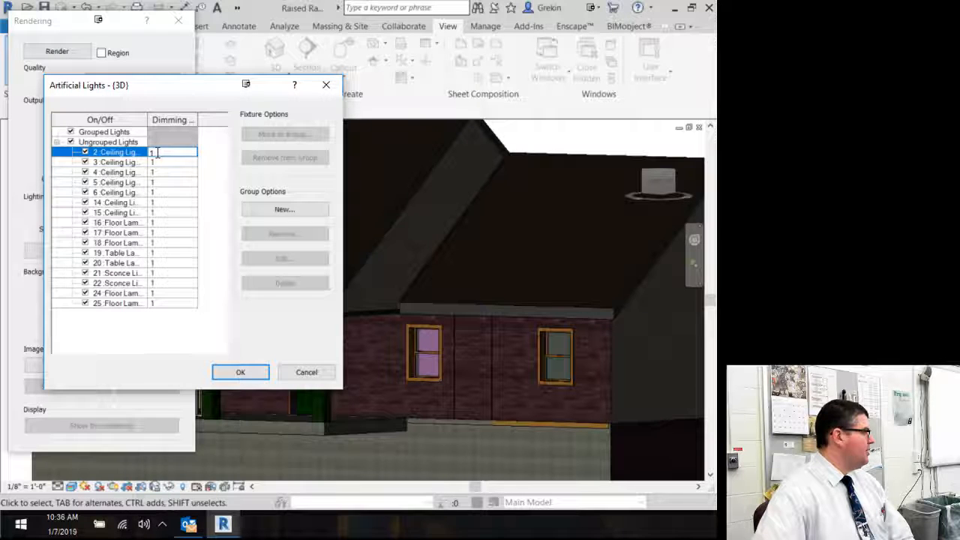
left_click(261, 371)
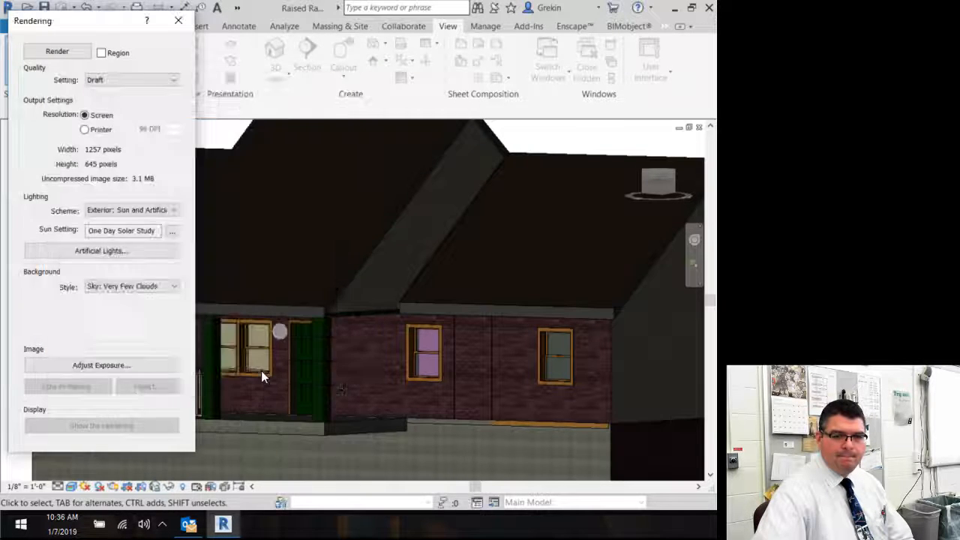
left_click(78, 51)
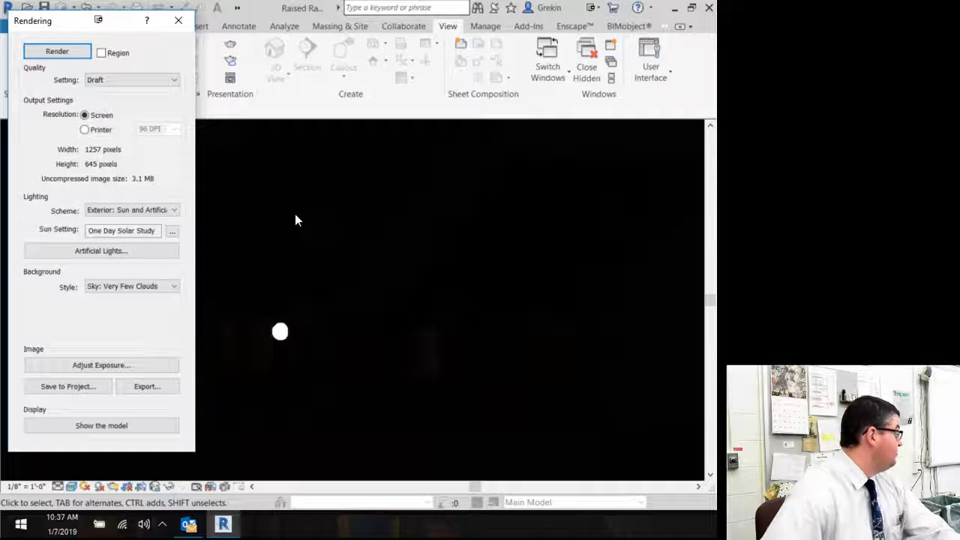
left_click_drag(72, 33, 0, 32)
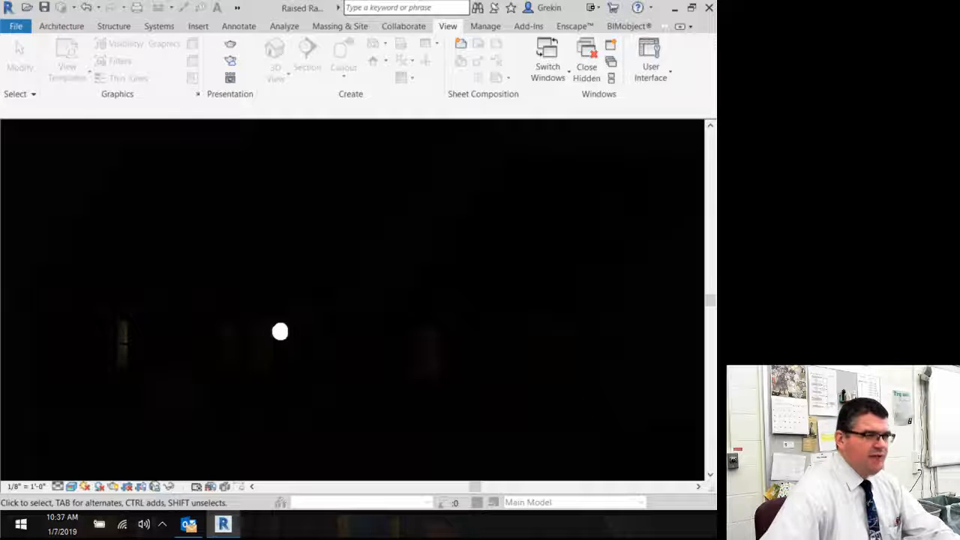
left_click_drag(0, 75, 80, 45)
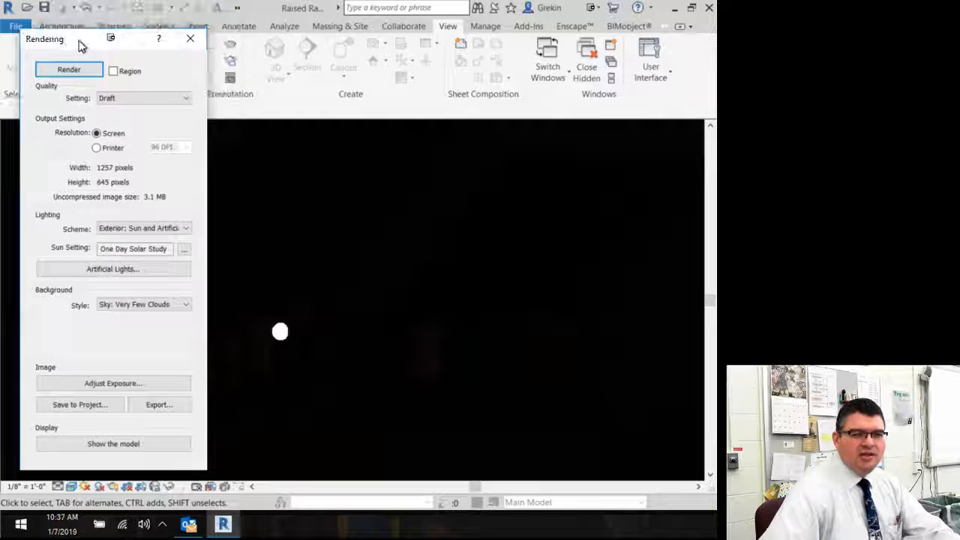
Step: Reopen the sun settings, set both the start and end times of the solar study to 4:30 PM, and confirm
left_click(183, 249)
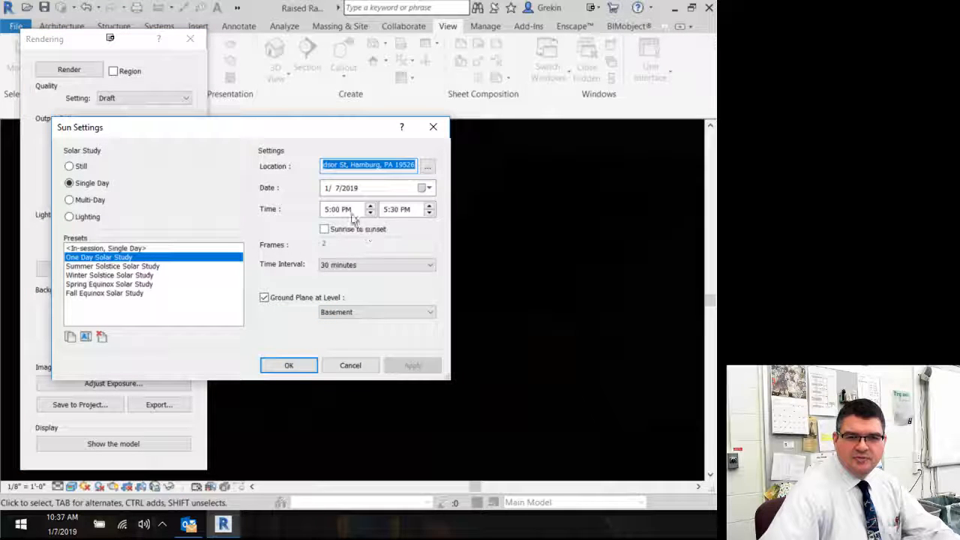
left_click(325, 210)
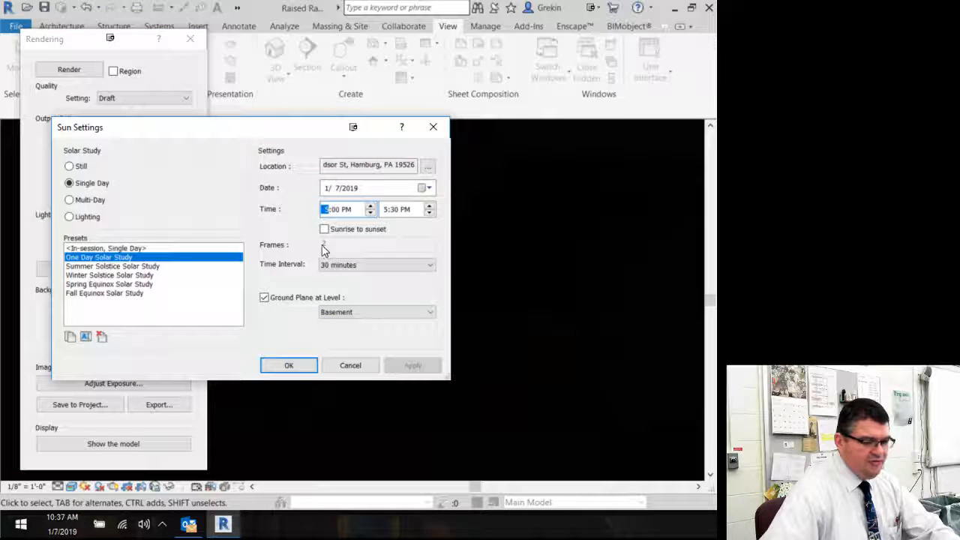
left_click(336, 212)
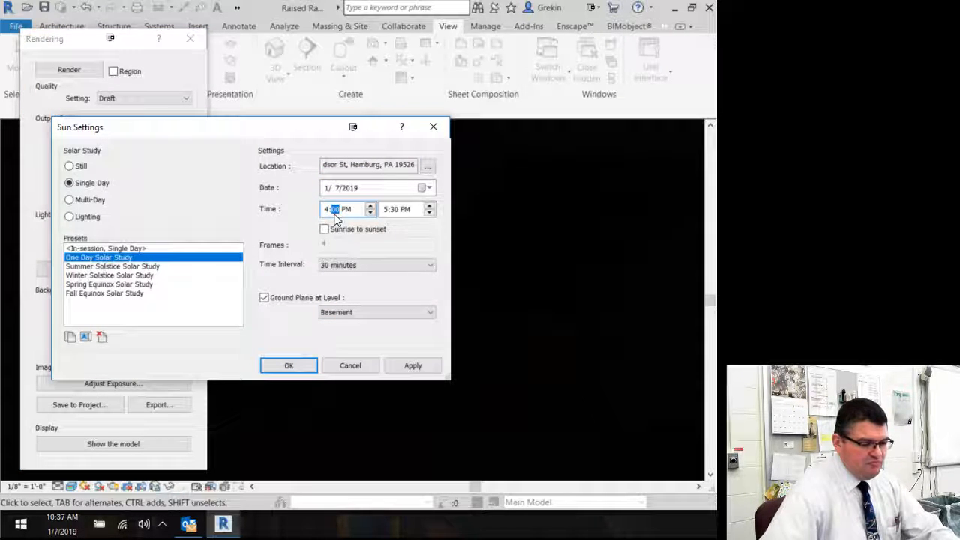
type("30")
left_click(383, 209)
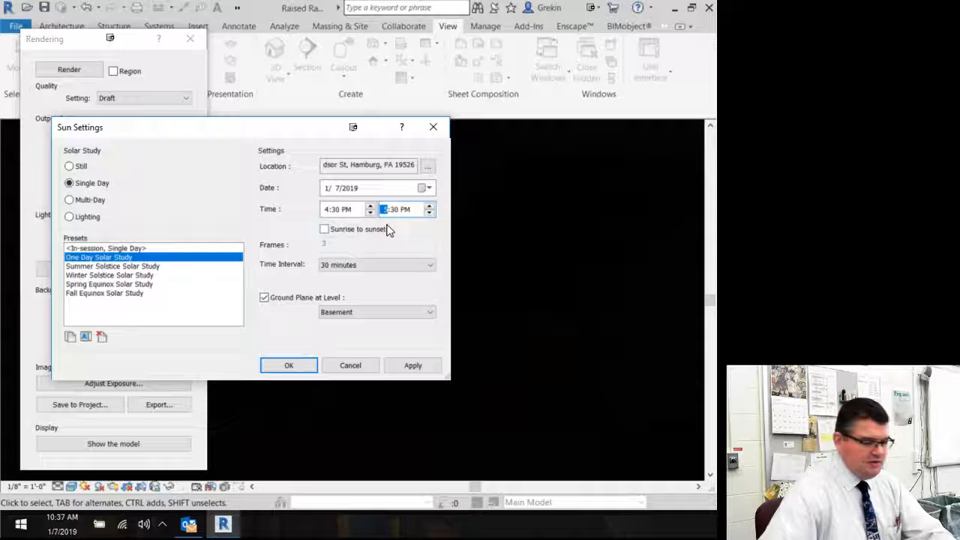
type("4")
left_click(392, 209)
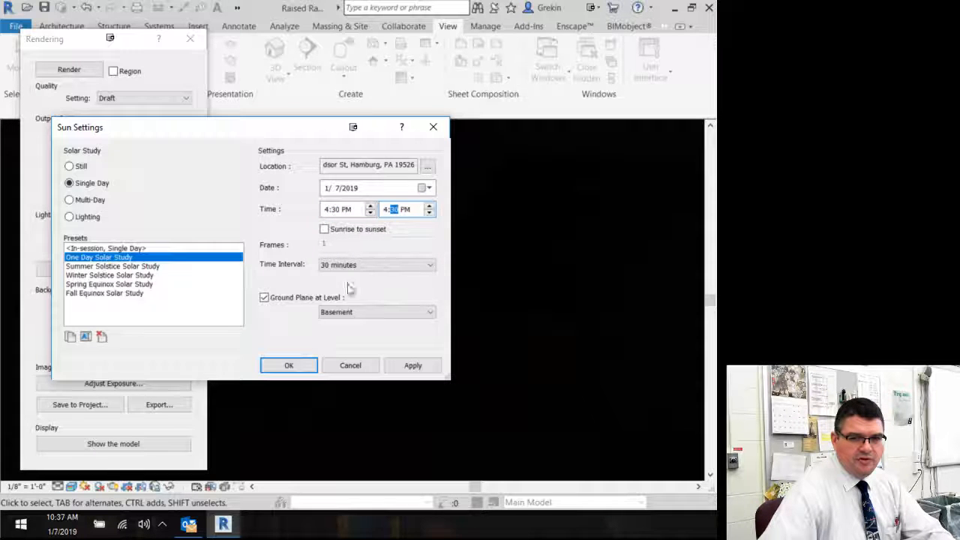
left_click(289, 365)
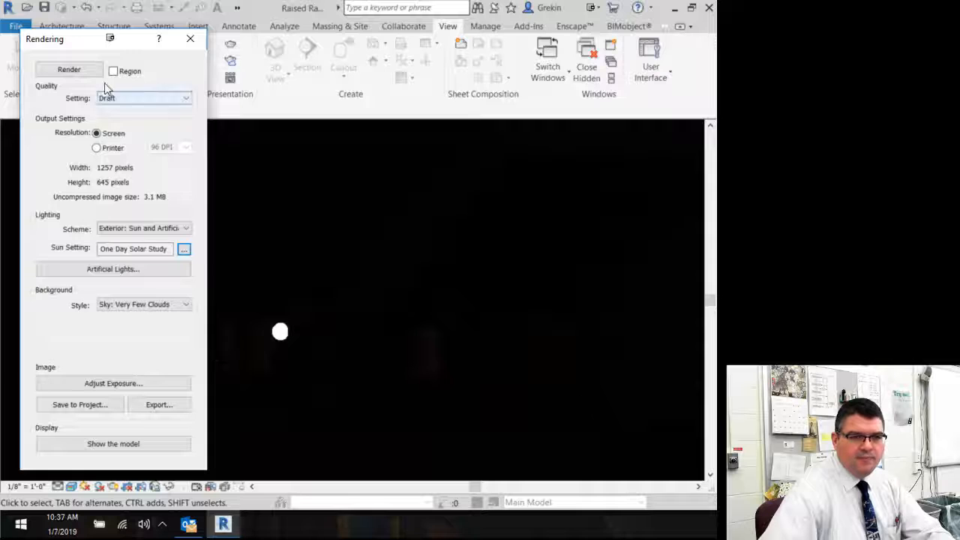
Step: Render the view again with the earlier sun time and move the rendering dialog aside
left_click(72, 69)
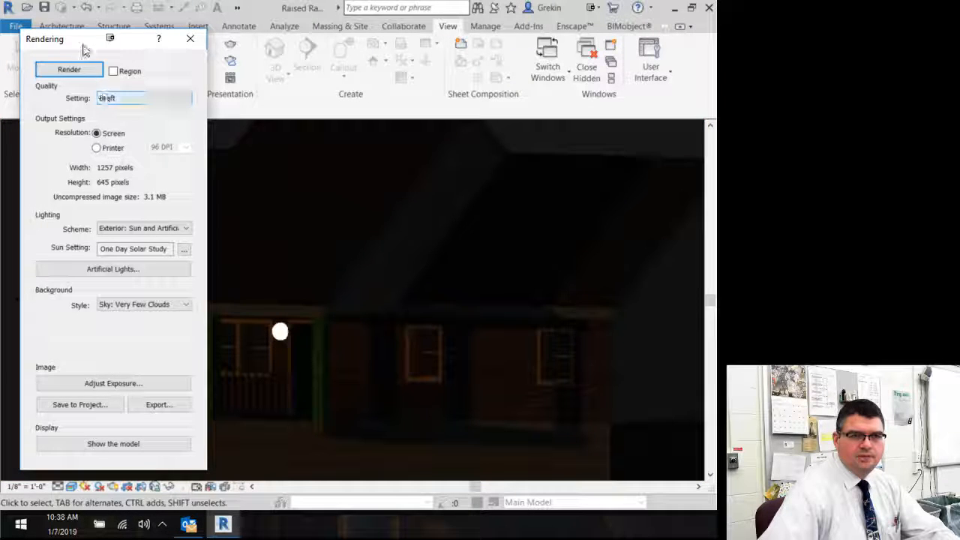
left_click_drag(84, 40, 0, 43)
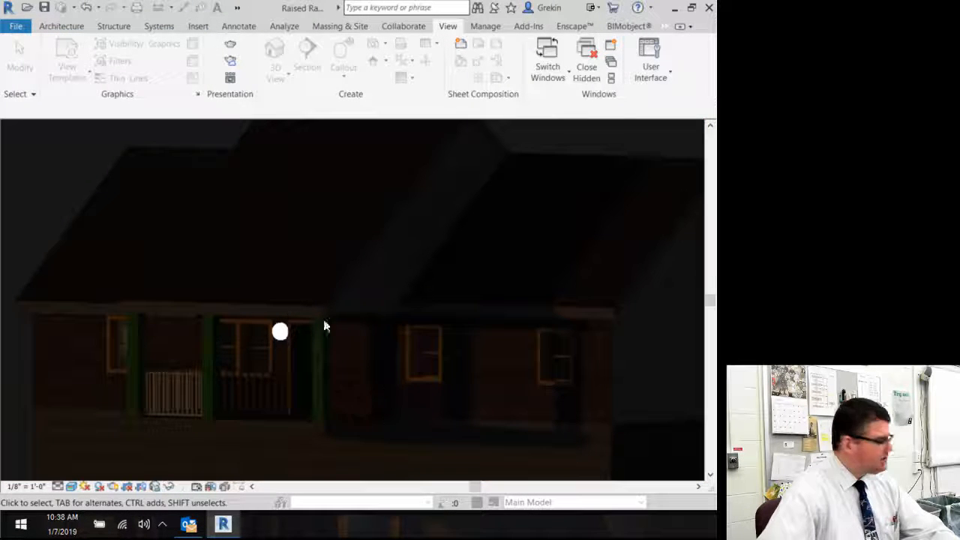
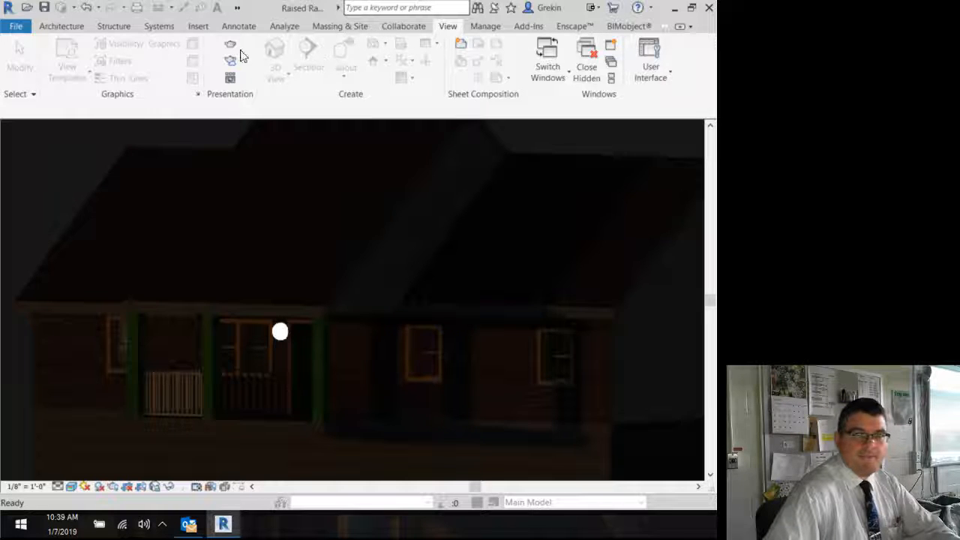
Step: Close the rendering dialog and turn on the Project Browser
left_click_drag(716, 75, 81, 37)
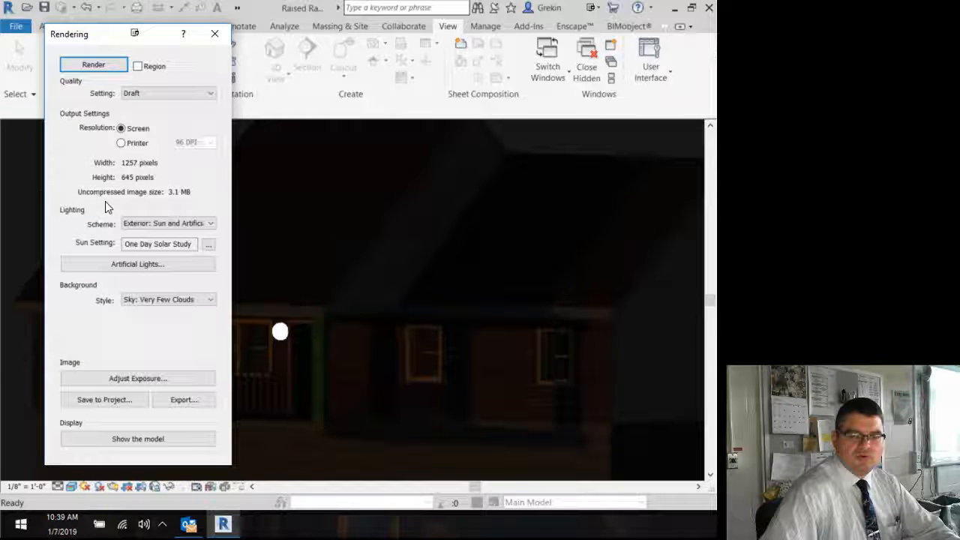
left_click(215, 33)
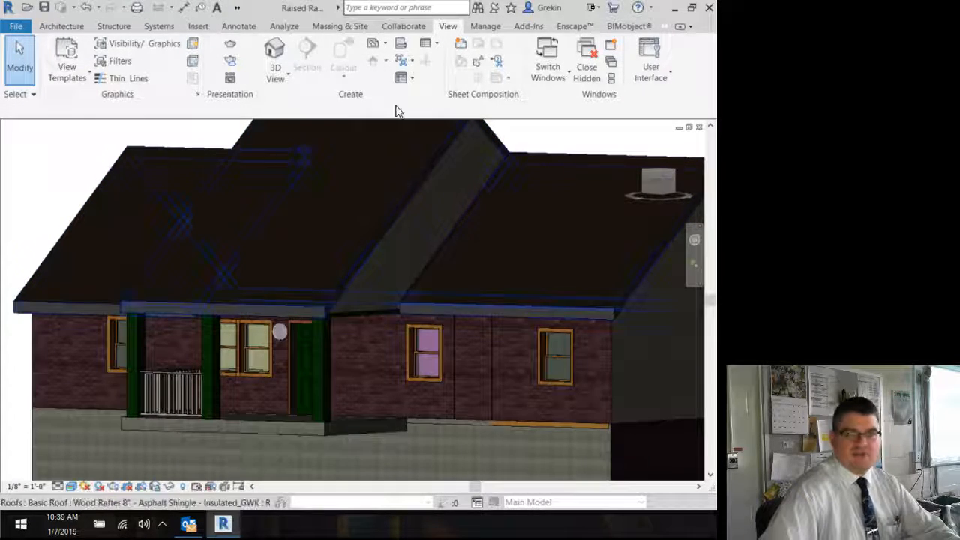
left_click(648, 66)
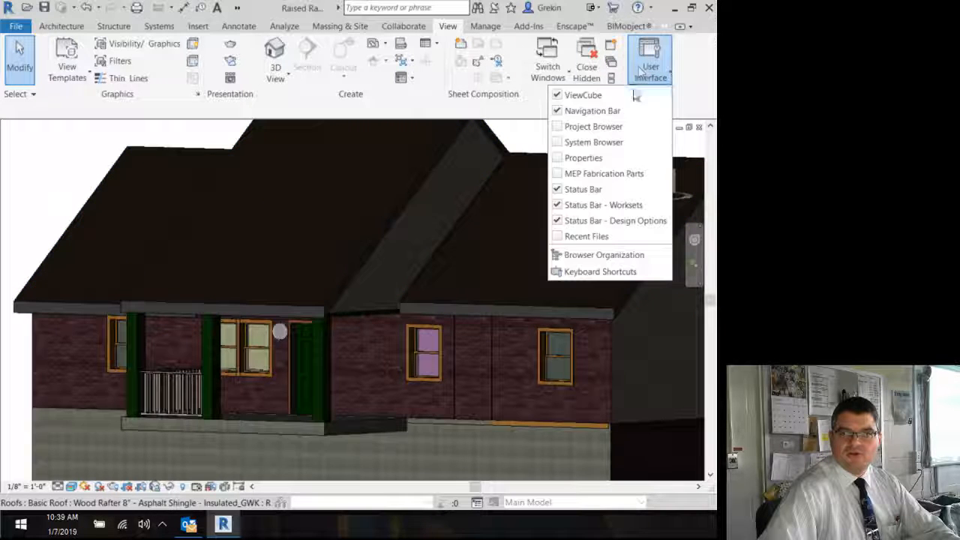
left_click(593, 126)
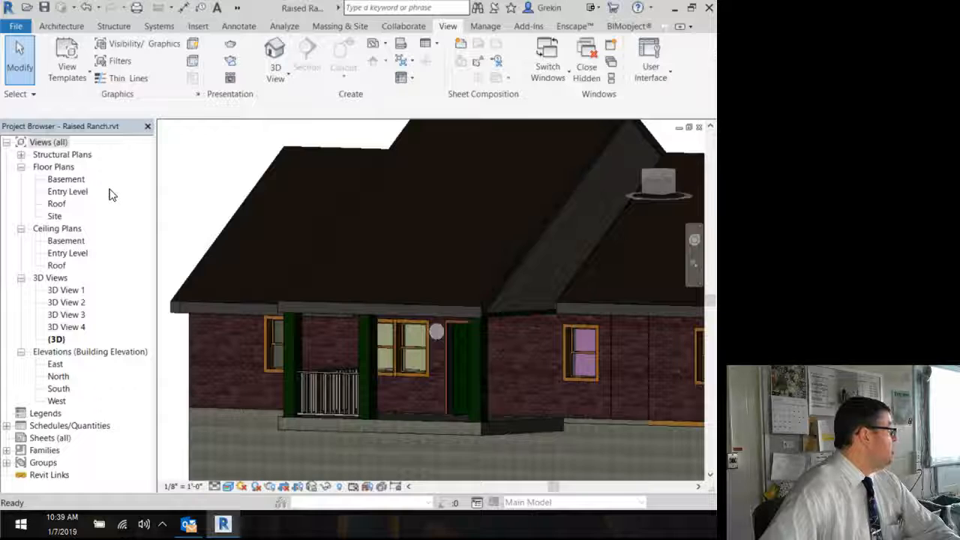
Step: Open the Entry Level floor plan and place a camera in the kitchen, aiming it toward the upper-right corner
double_click(69, 192)
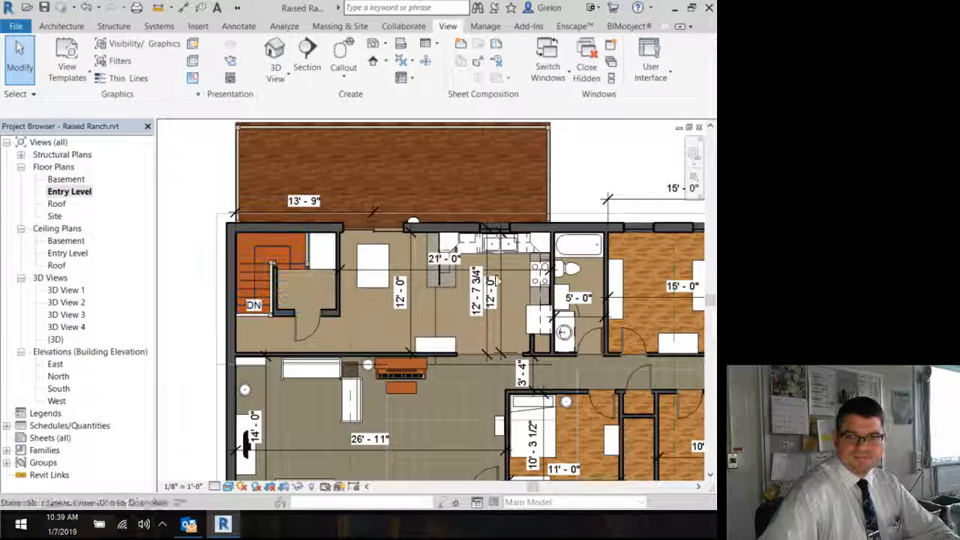
middle_click_drag(525, 281, 449, 260)
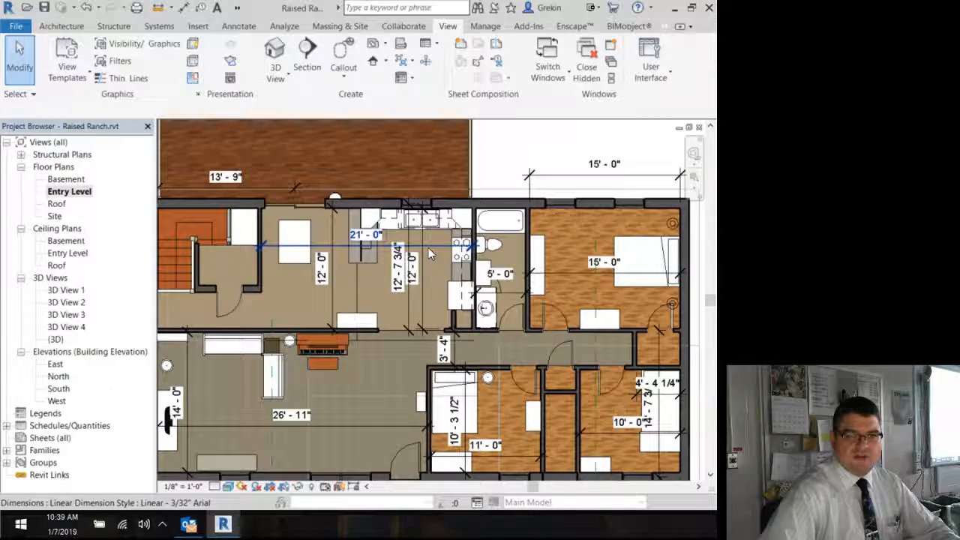
mouse_move(376, 386)
middle_mouse_down()
mouse_move(389, 364)
mouse_move(384, 376)
middle_mouse_up()
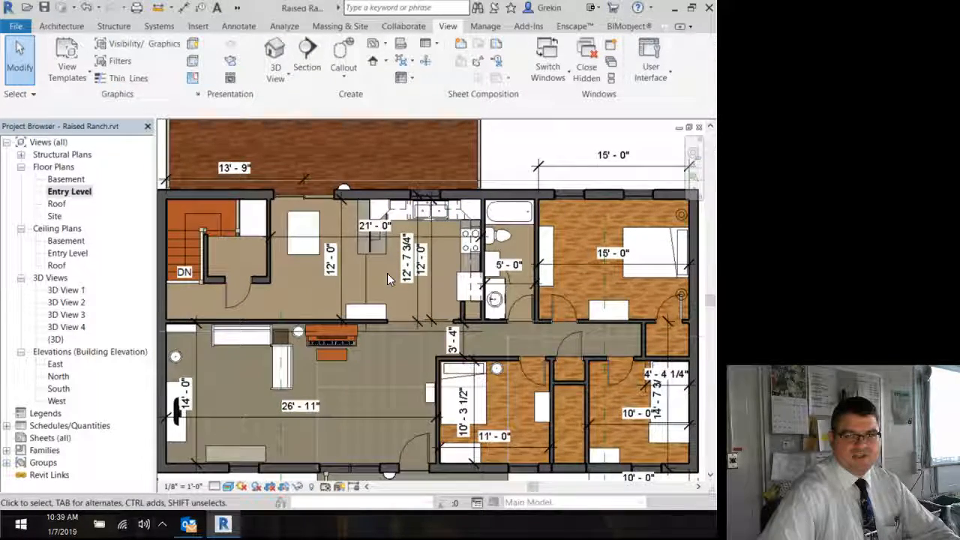
left_click(278, 76)
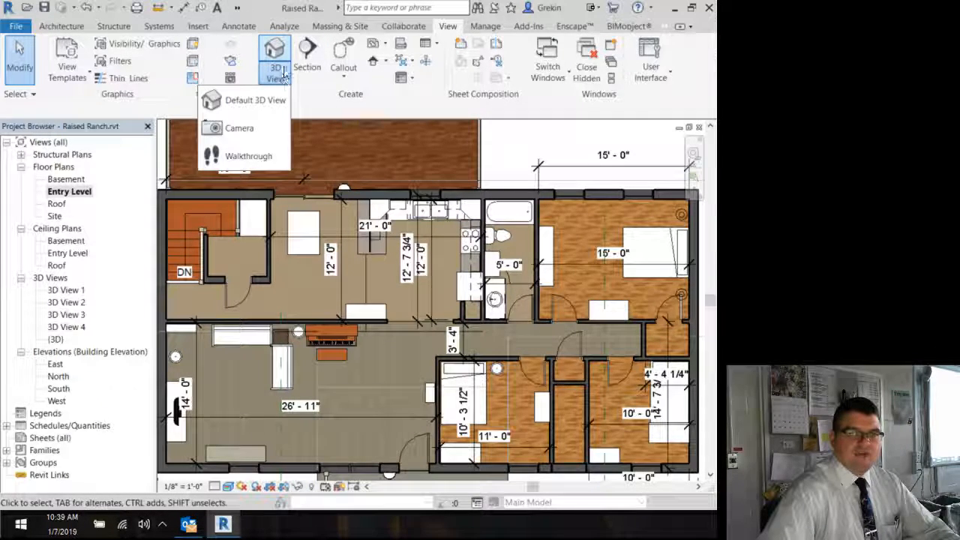
left_click(240, 132)
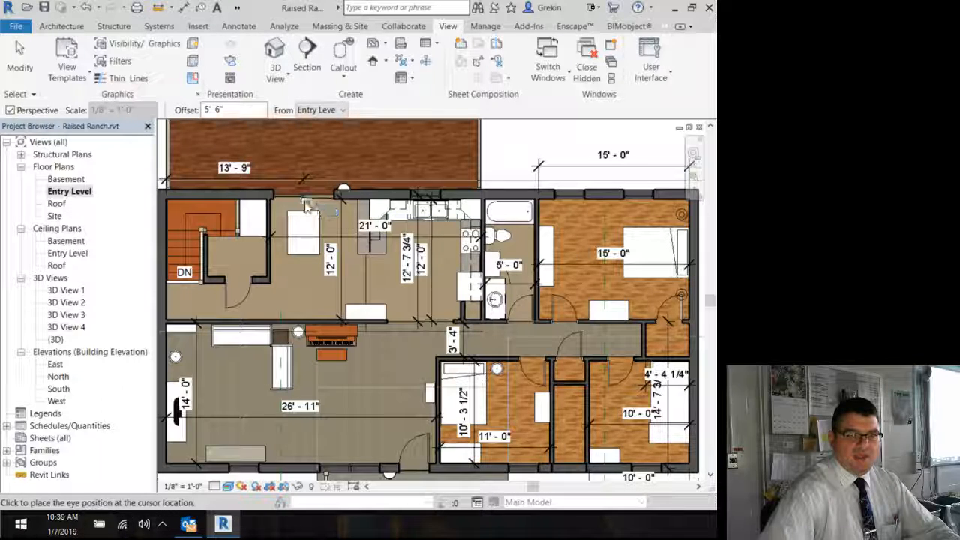
left_click(344, 297)
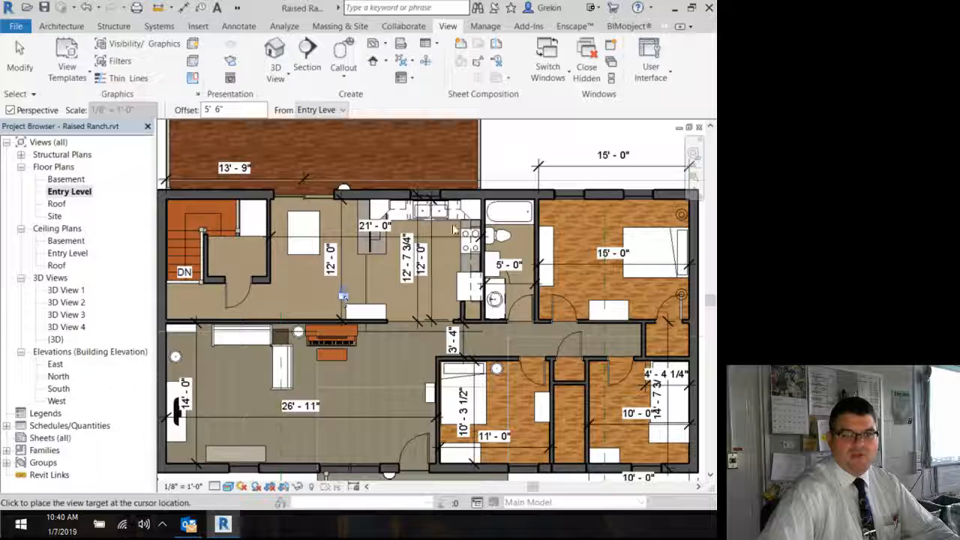
left_click(482, 180)
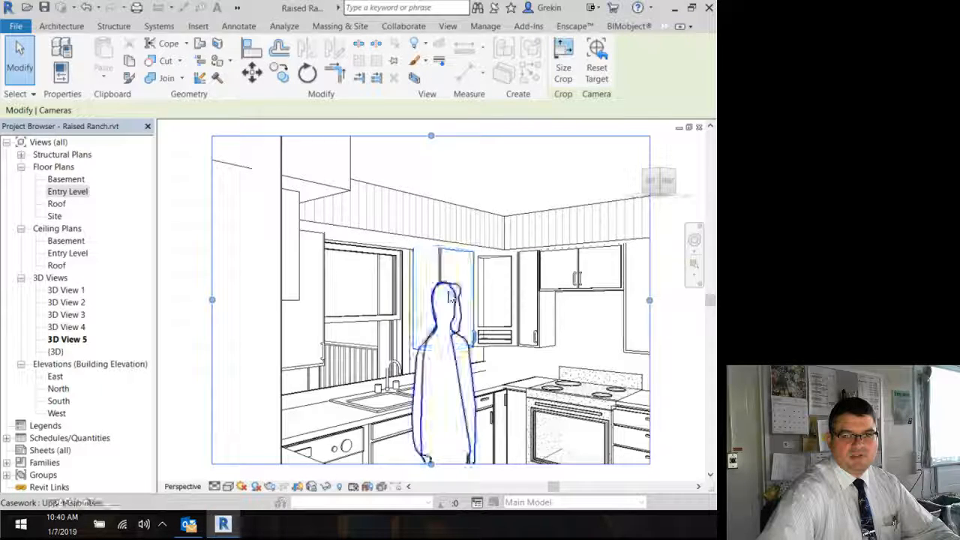
Step: Delete the person figure standing in front of the kitchen cabinets in the camera view
left_click(445, 322)
key("Delete")
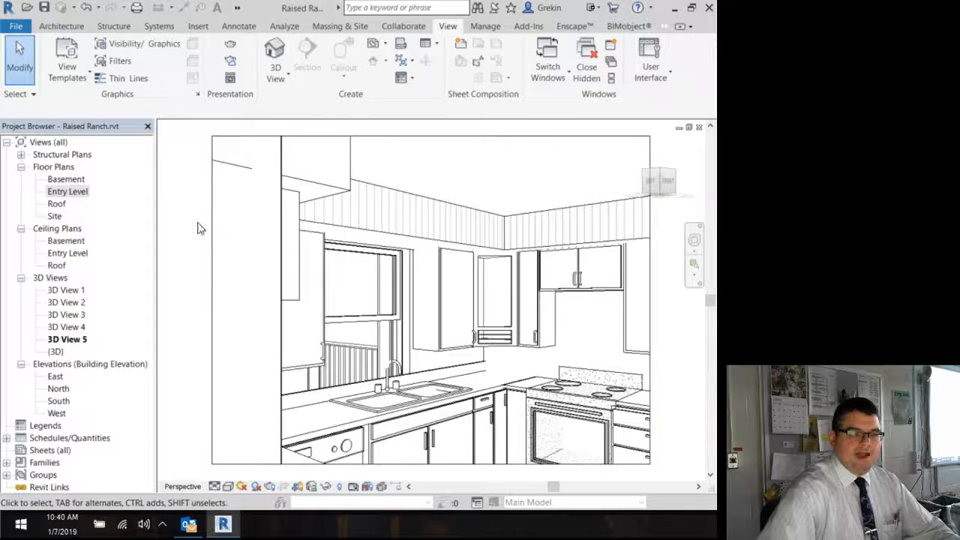
Step: Close the Project Browser and widen the camera view's crop region on both sides
left_click(210, 249)
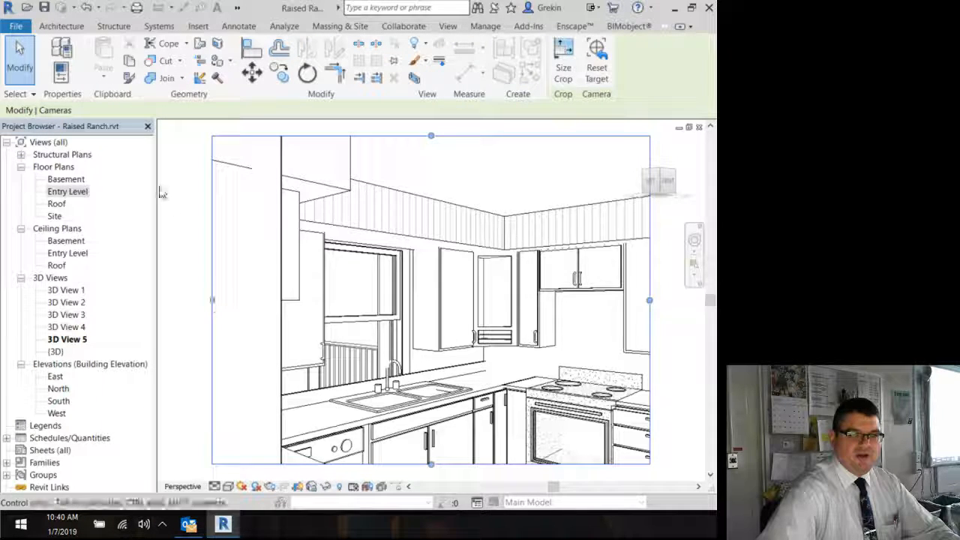
left_click(148, 126)
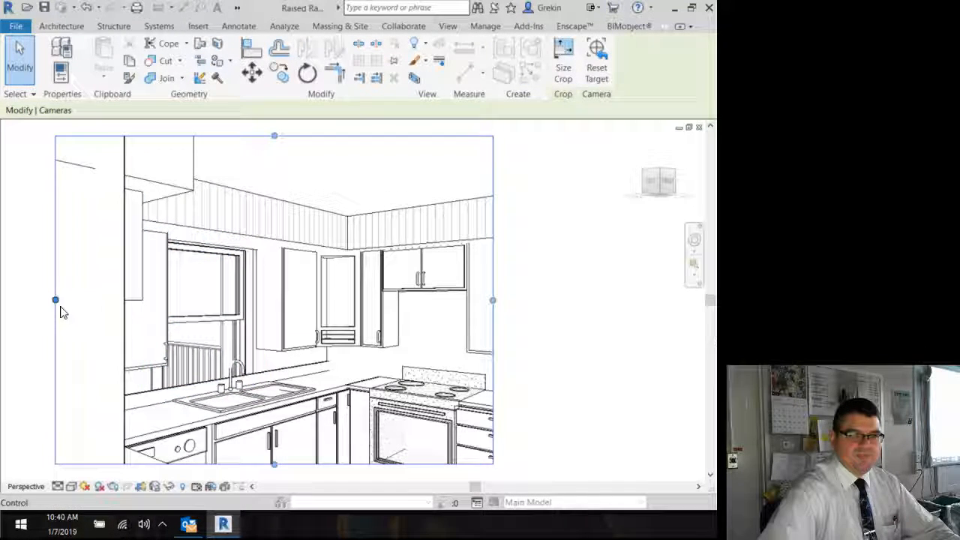
left_click_drag(54, 299, 25, 298)
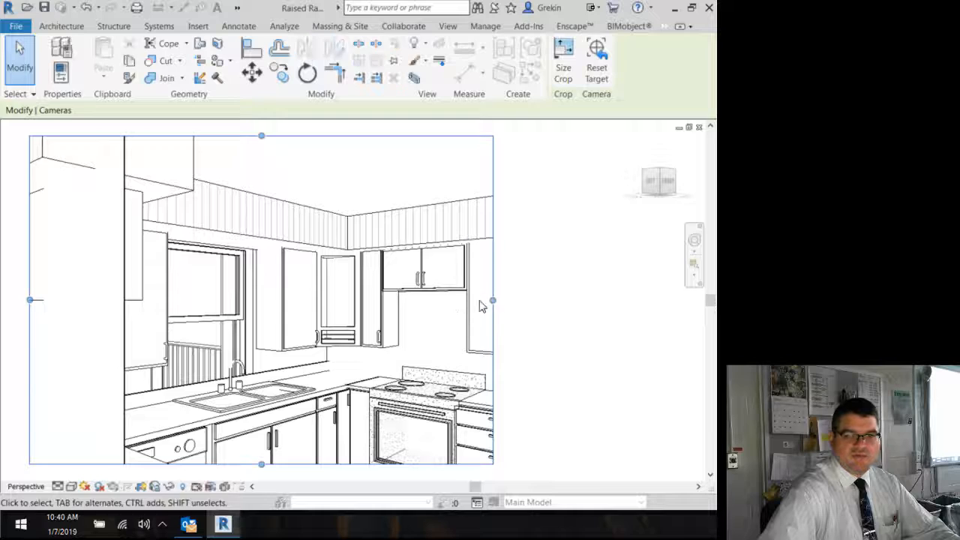
left_click_drag(493, 300, 672, 297)
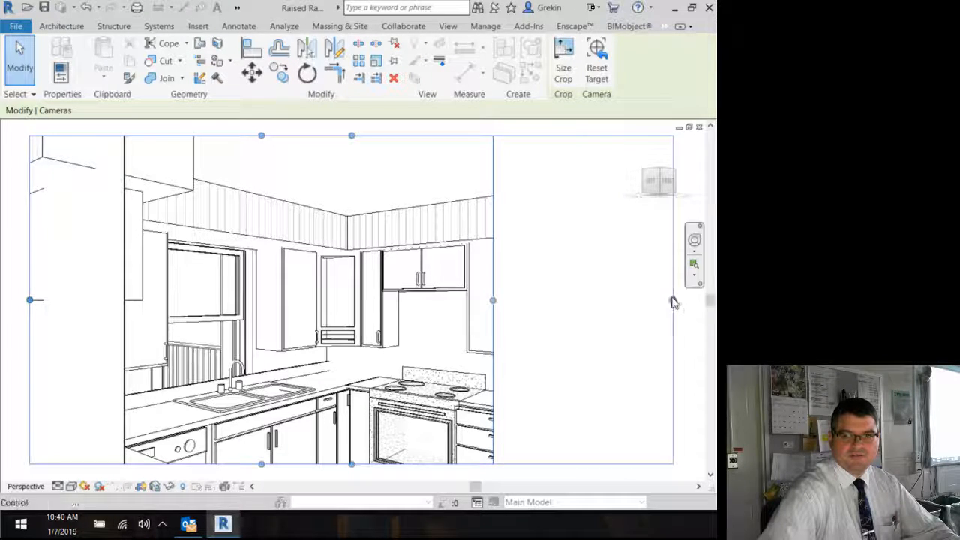
Step: Delete the person figure standing beside the refrigerator
left_click(551, 341)
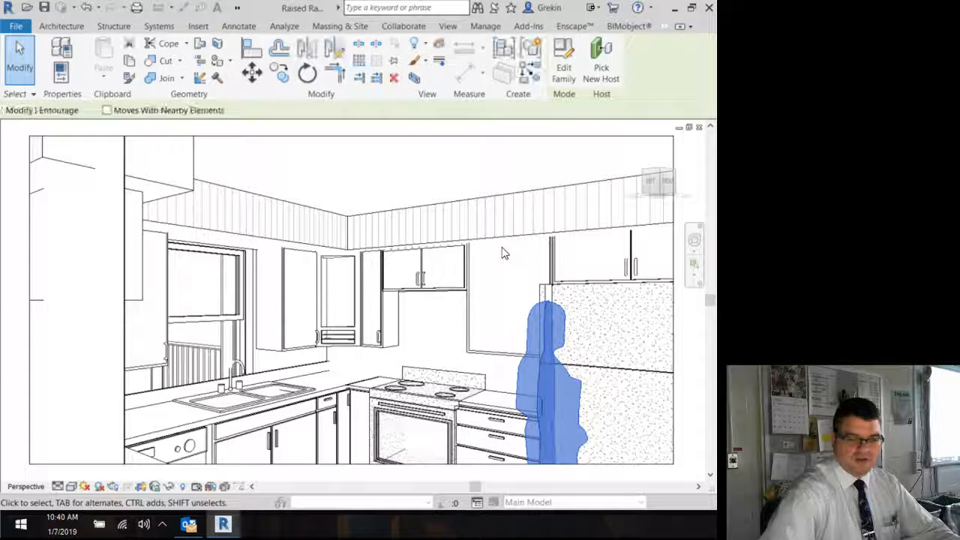
key("Delete")
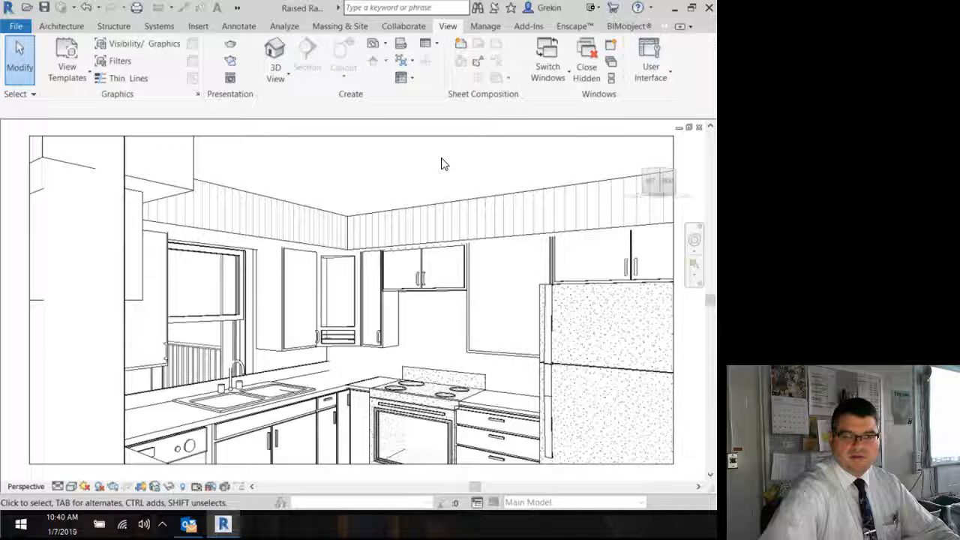
Step: Switch the camera view's visual style to Consistent Colors
left_click(75, 488)
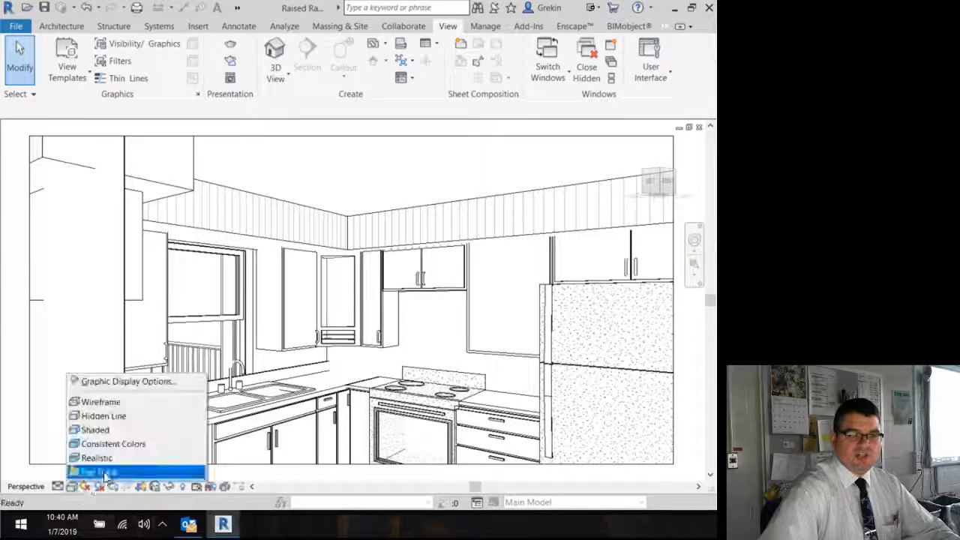
left_click(112, 443)
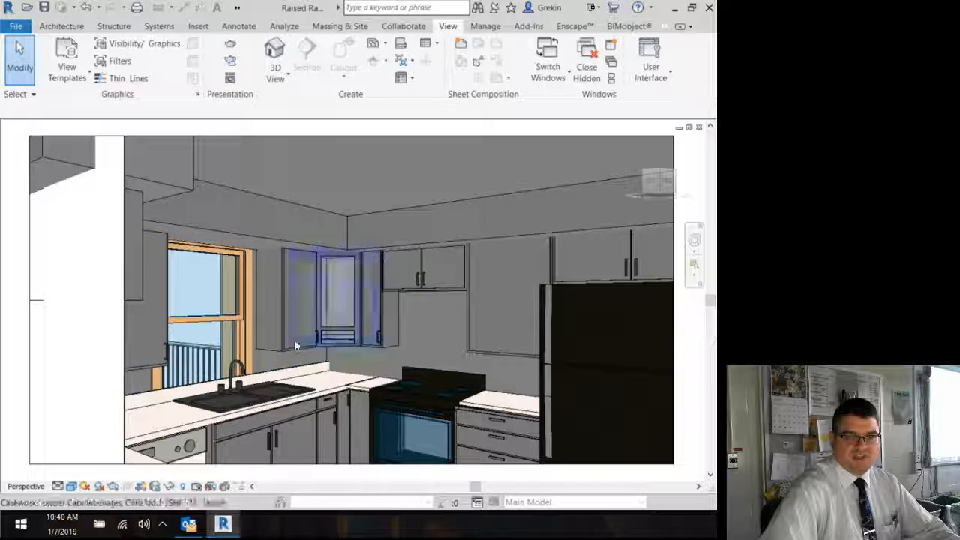
Step: Pull the crop region's left edge in to the wall edge
left_click(32, 311)
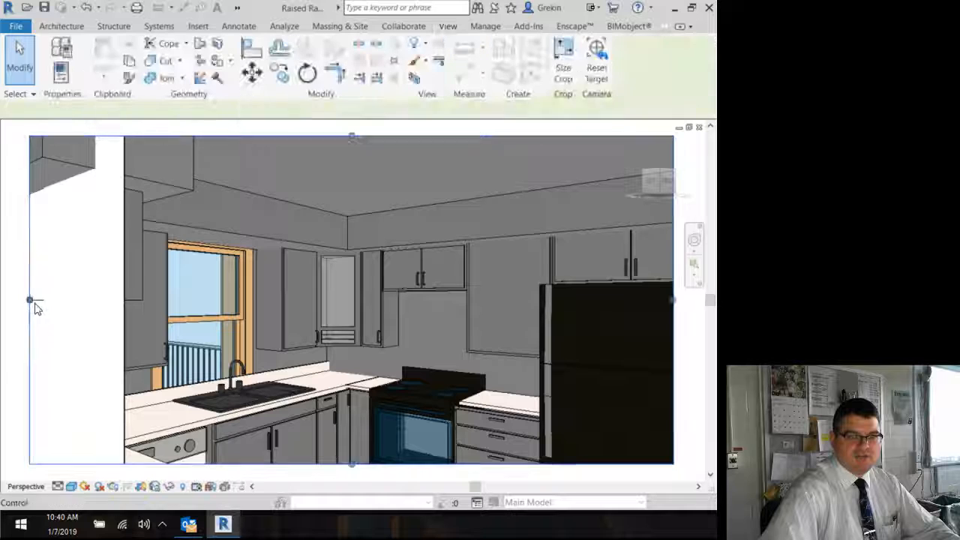
left_click_drag(30, 300, 122, 303)
left_click(79, 308)
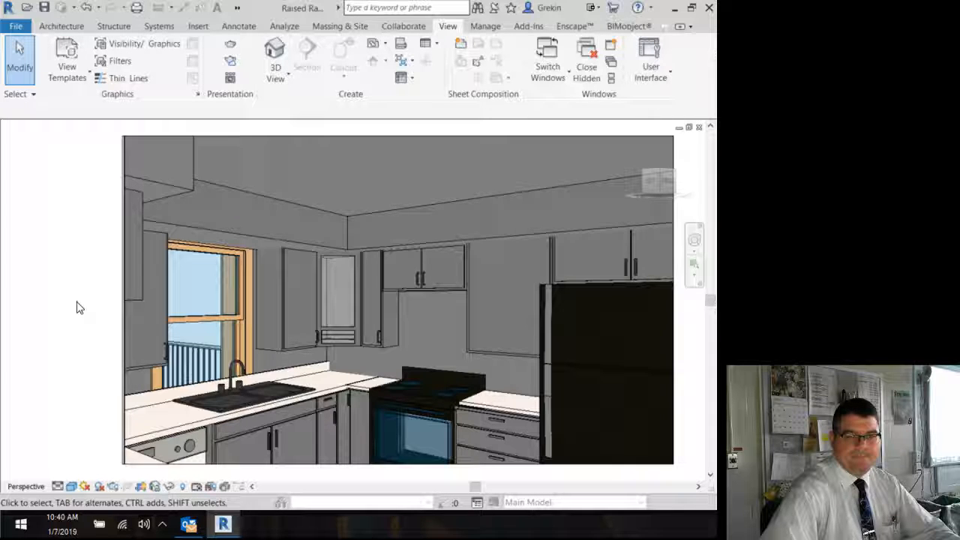
Step: Switch the camera view's visual style to Realistic
left_click(73, 487)
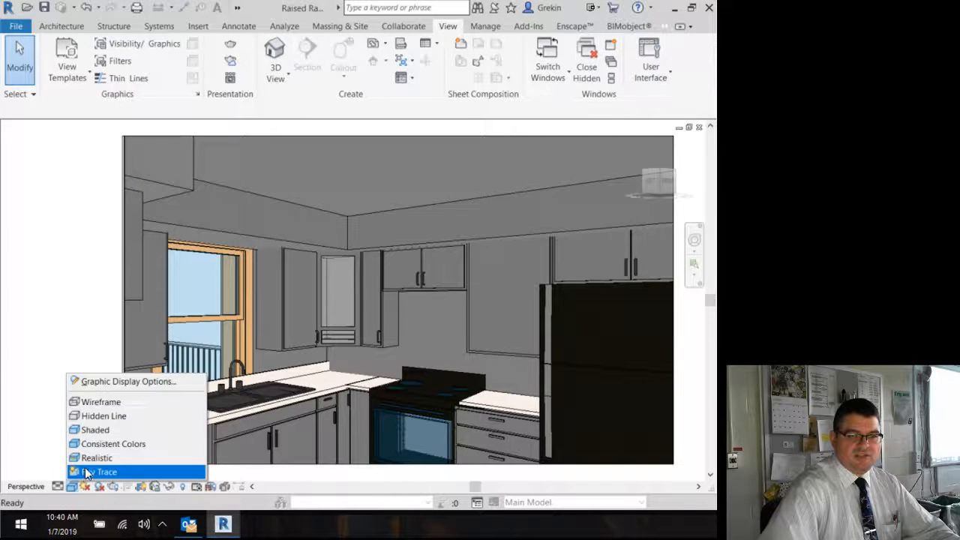
left_click(88, 461)
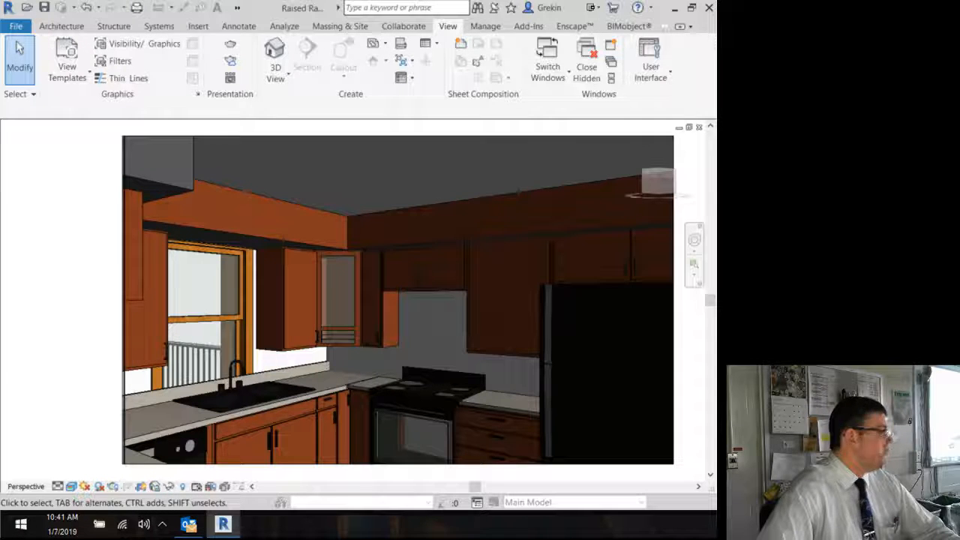
Step: Open the rendering settings, move the dialog aside, and set the lighting scheme to Interior: Sun only
left_click(229, 62)
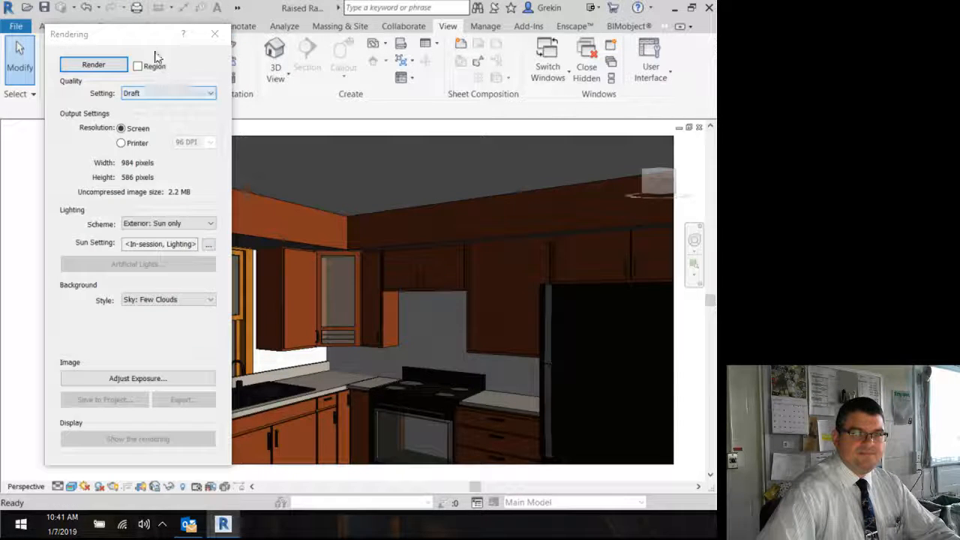
left_click_drag(147, 35, 111, 39)
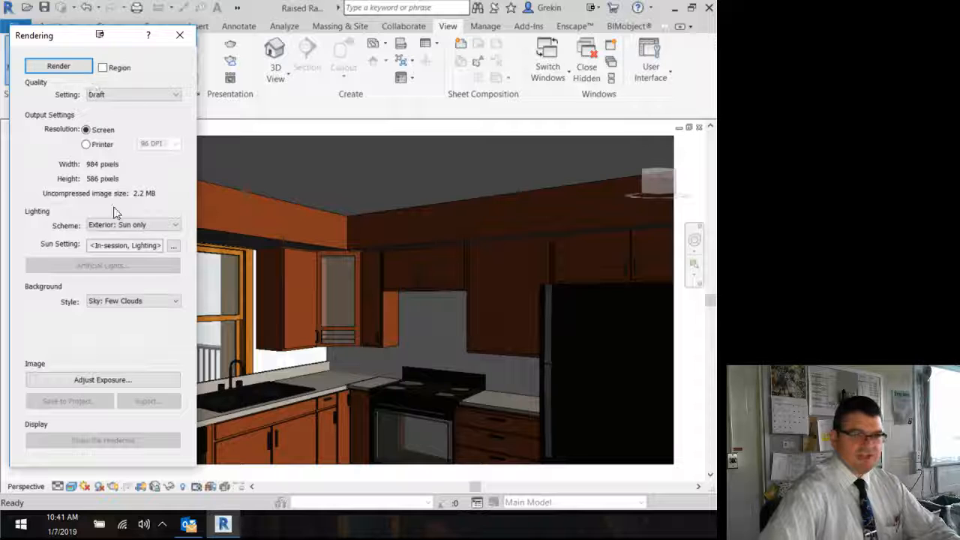
left_click(173, 225)
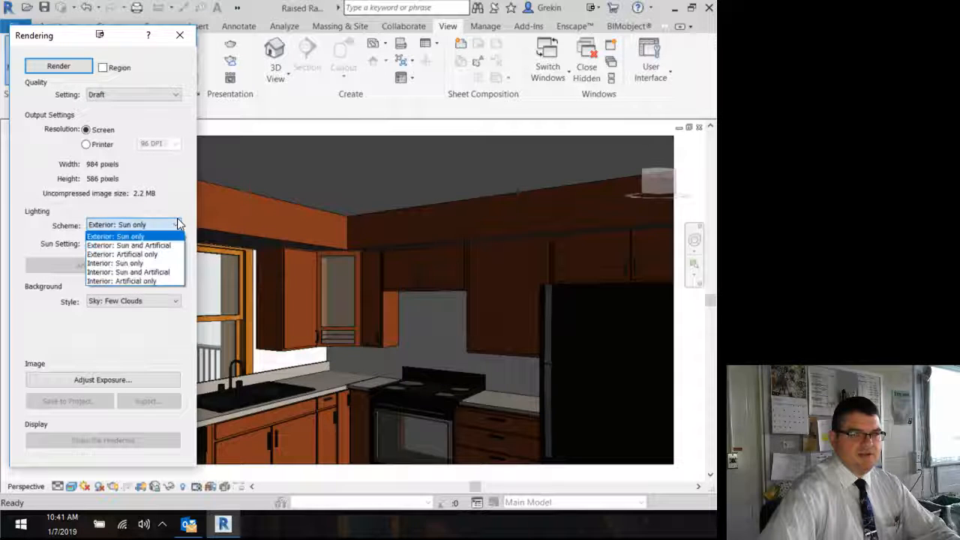
left_click(166, 263)
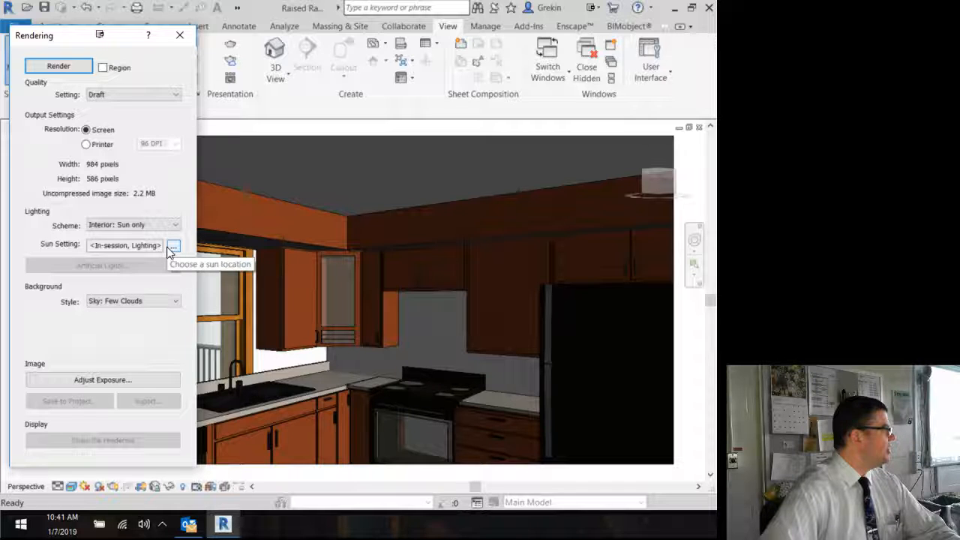
Step: Open the sun settings and choose a Single Day study with the One Day Solar Study preset
left_click(172, 246)
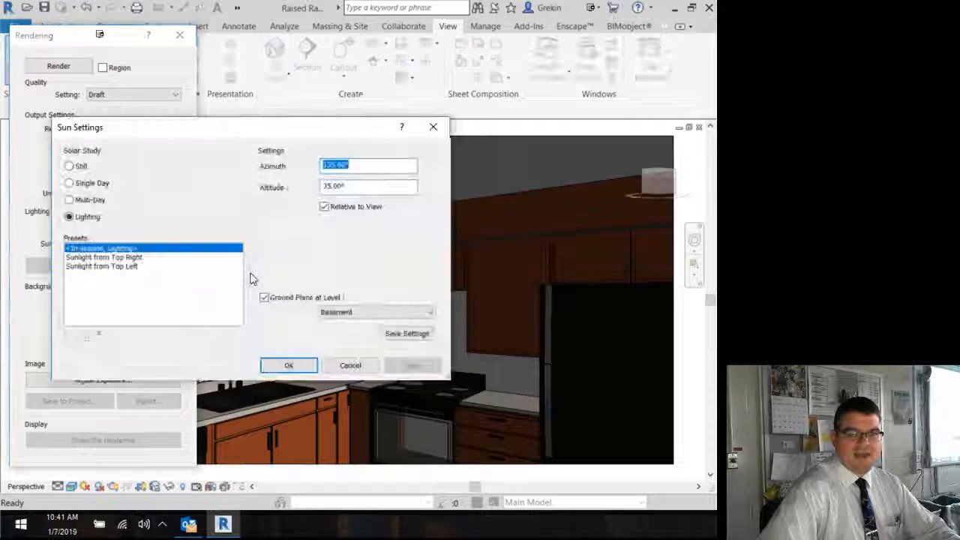
left_click(87, 183)
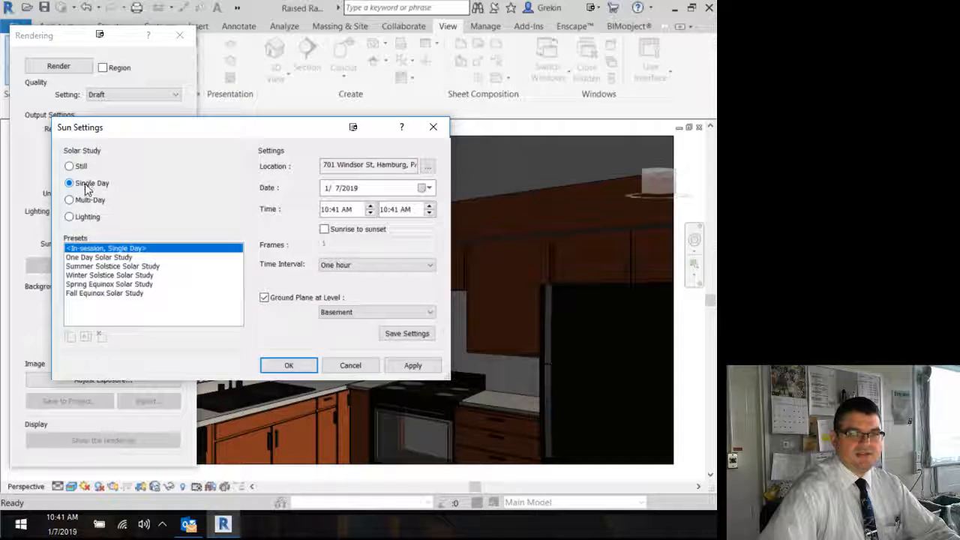
left_click(126, 256)
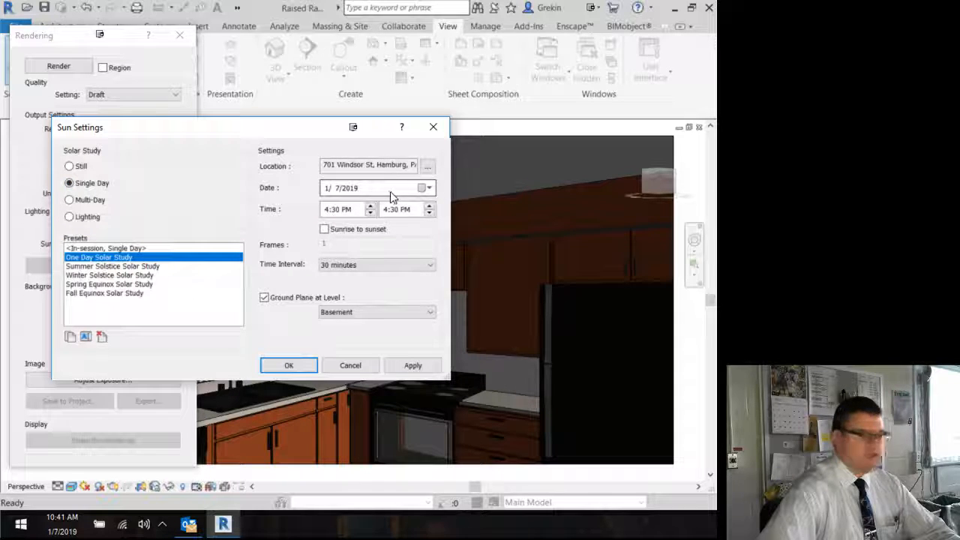
Step: Set the sun study date to 1/6/2019 and the start and end times to 11:30 AM, then confirm
left_click(335, 190)
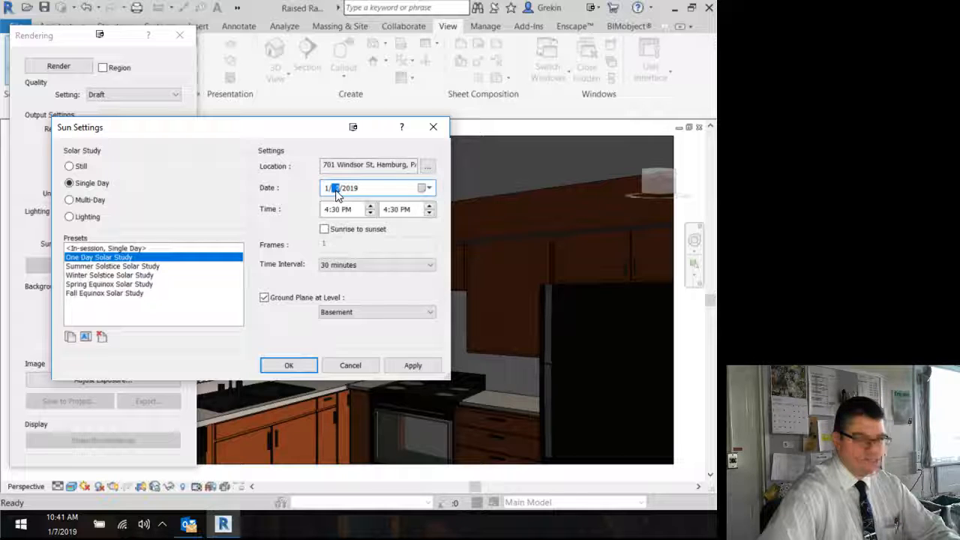
left_click(326, 209)
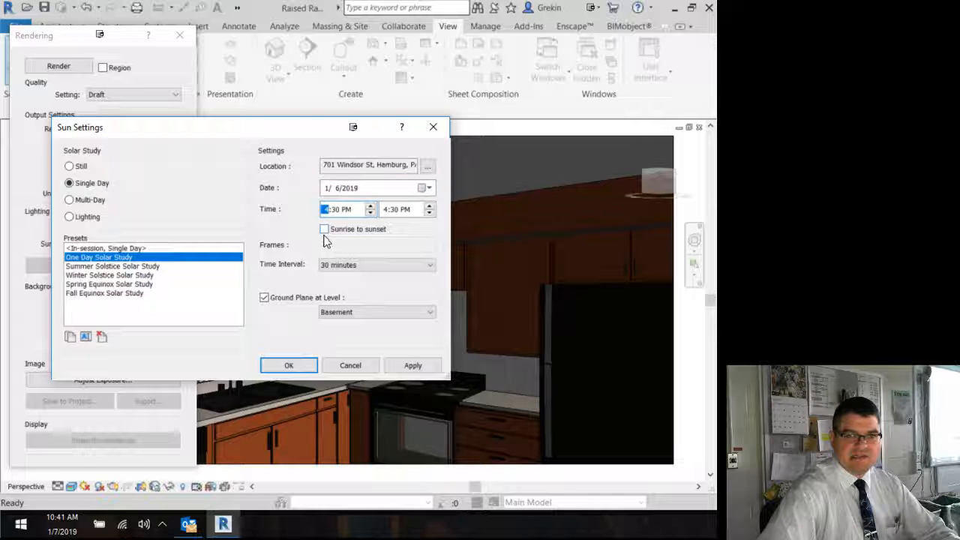
type("11")
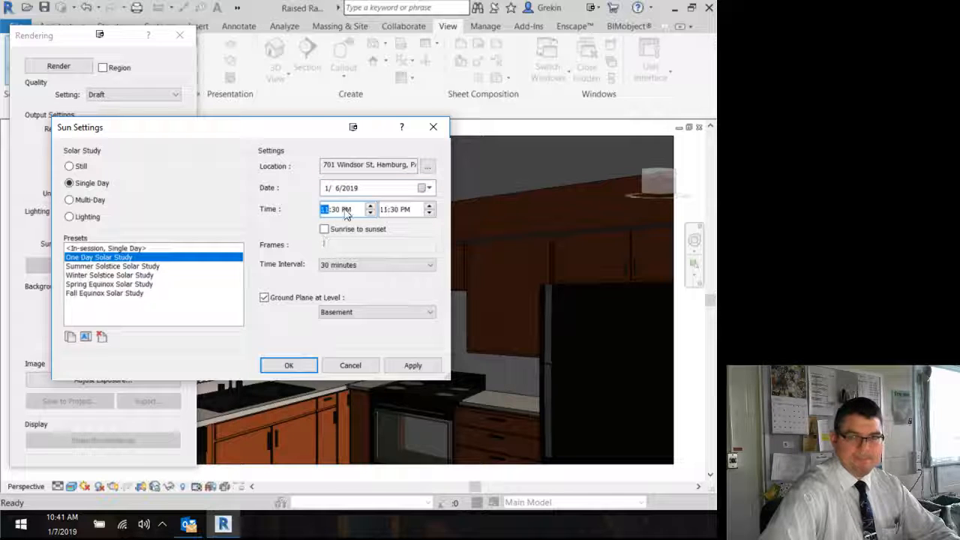
left_click(345, 210)
type("a")
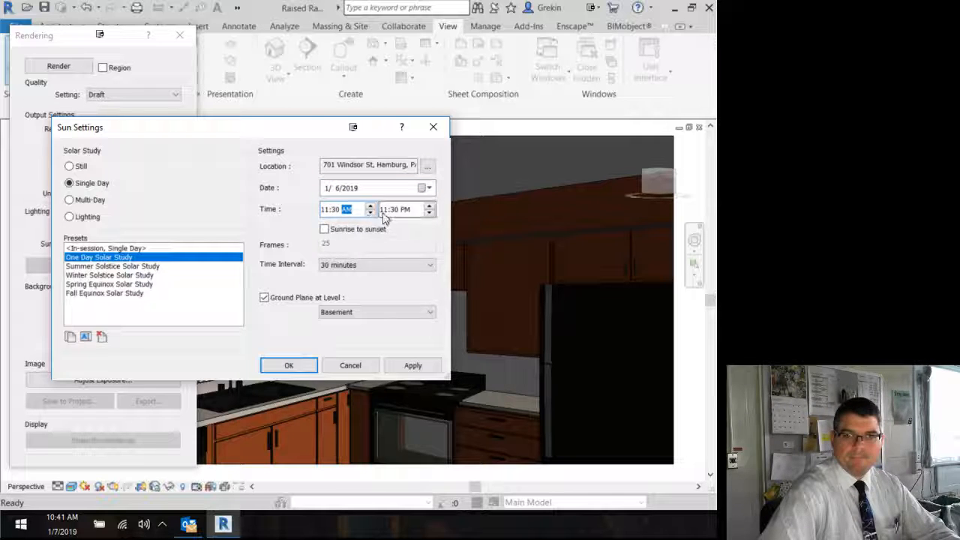
left_click(403, 210)
type("a")
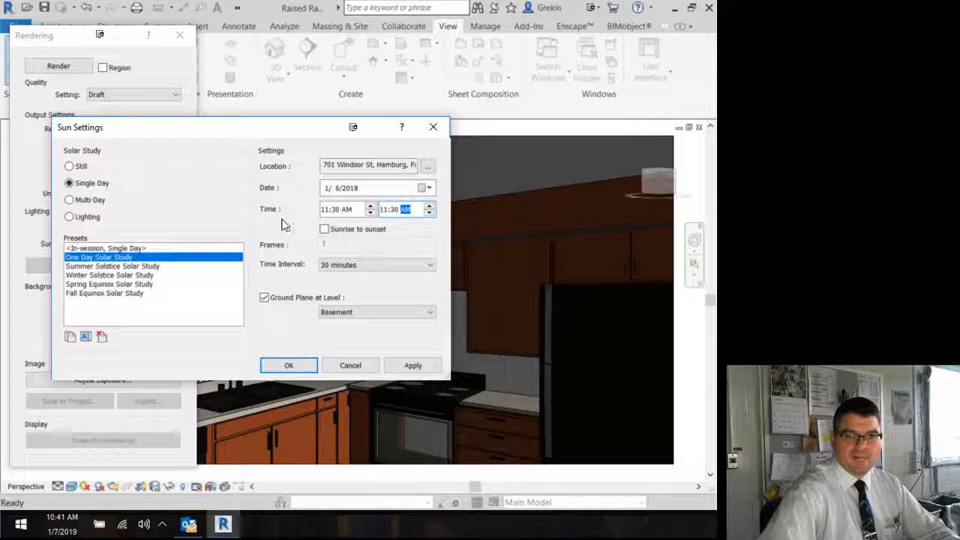
left_click(277, 366)
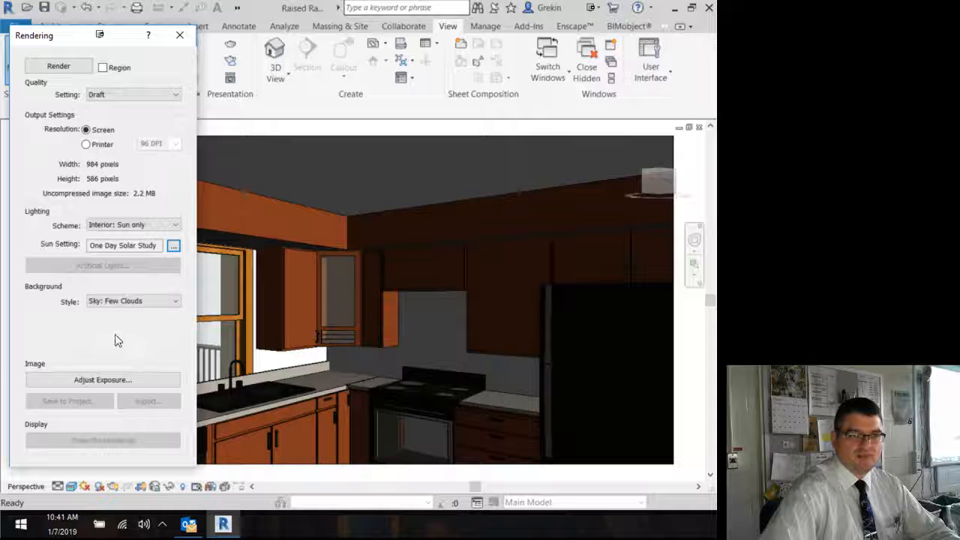
Step: Render the kitchen camera view and close the rendering dialog
left_click(58, 68)
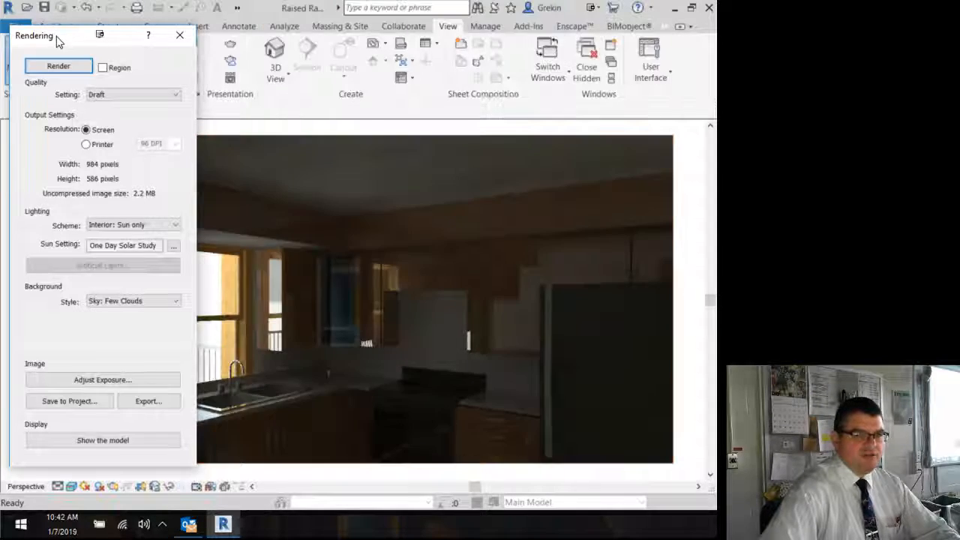
left_click(179, 35)
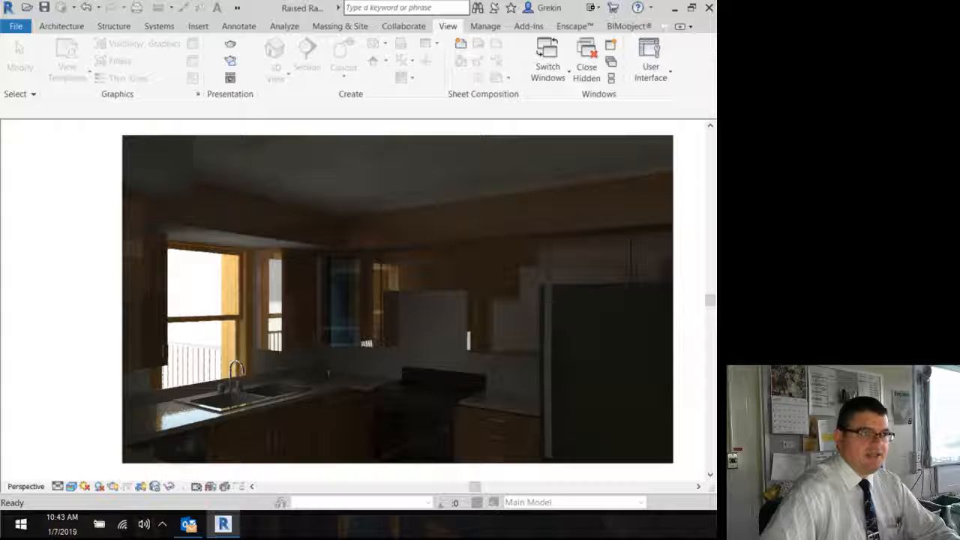
Step: Reopen the rendering dialog and toggle between showing the model and the rendering, then close it
left_click_drag(0, 75, 85, 32)
left_click(113, 434)
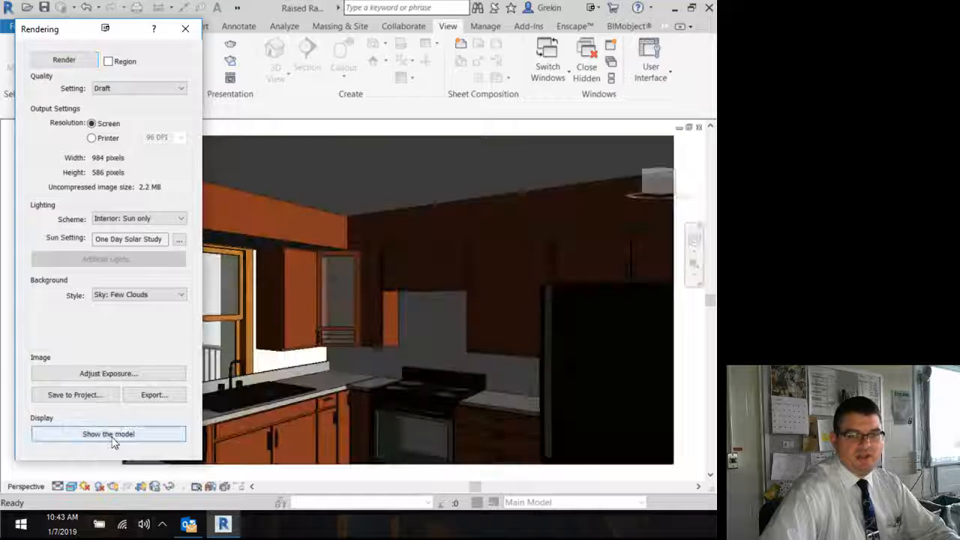
left_click(113, 438)
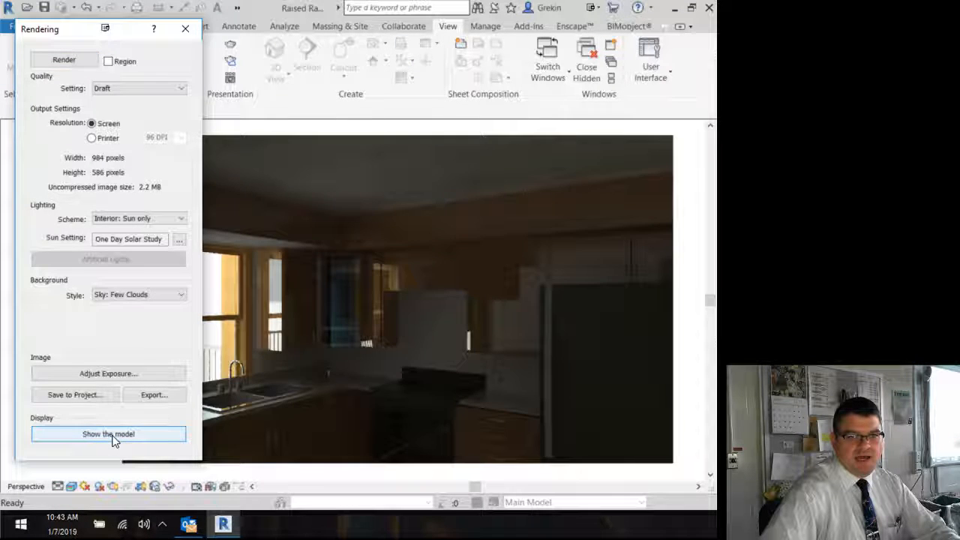
left_click(113, 435)
left_click(114, 437)
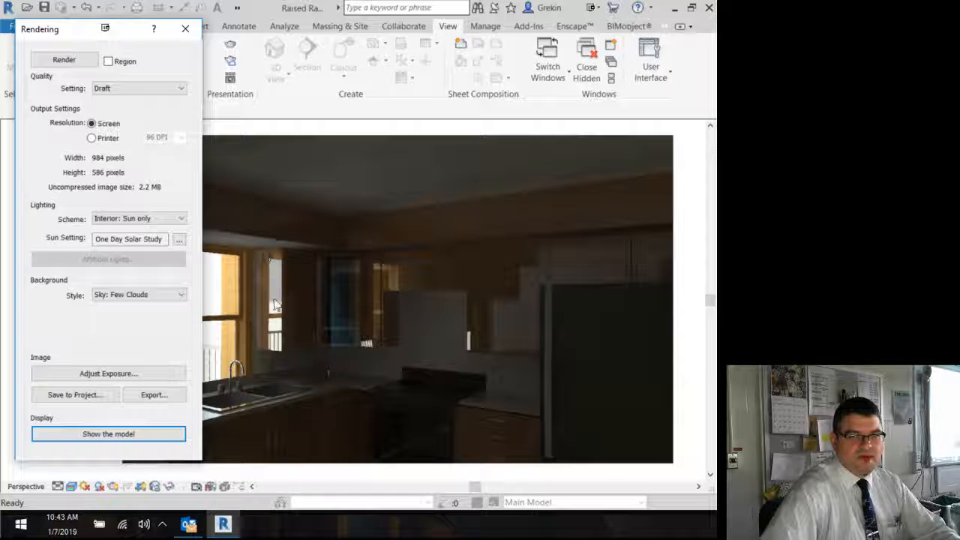
left_click(145, 438)
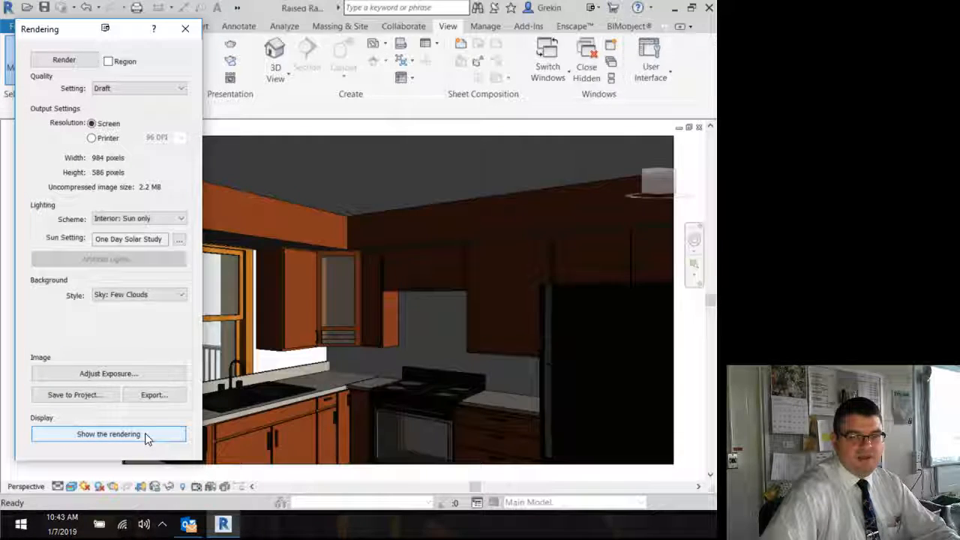
left_click(146, 438)
left_click(147, 439)
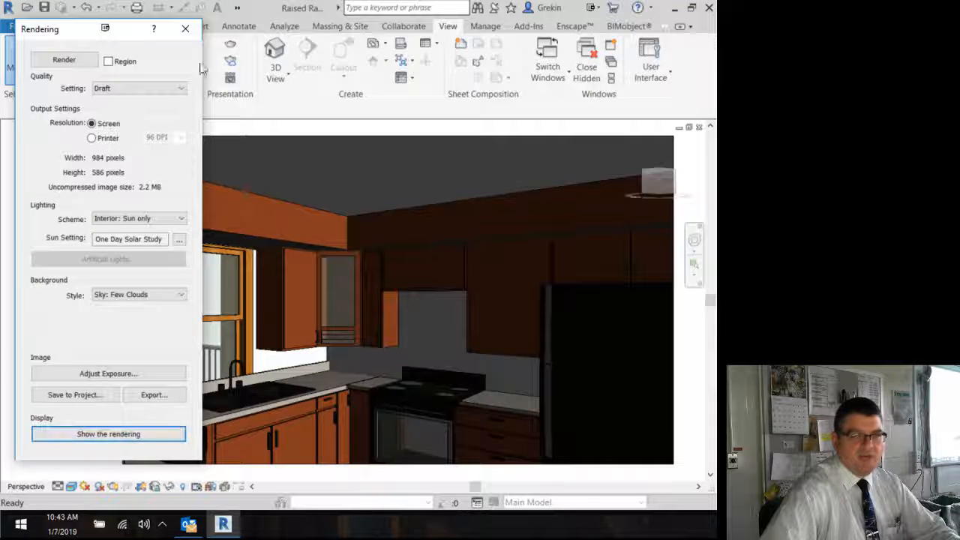
left_click(185, 29)
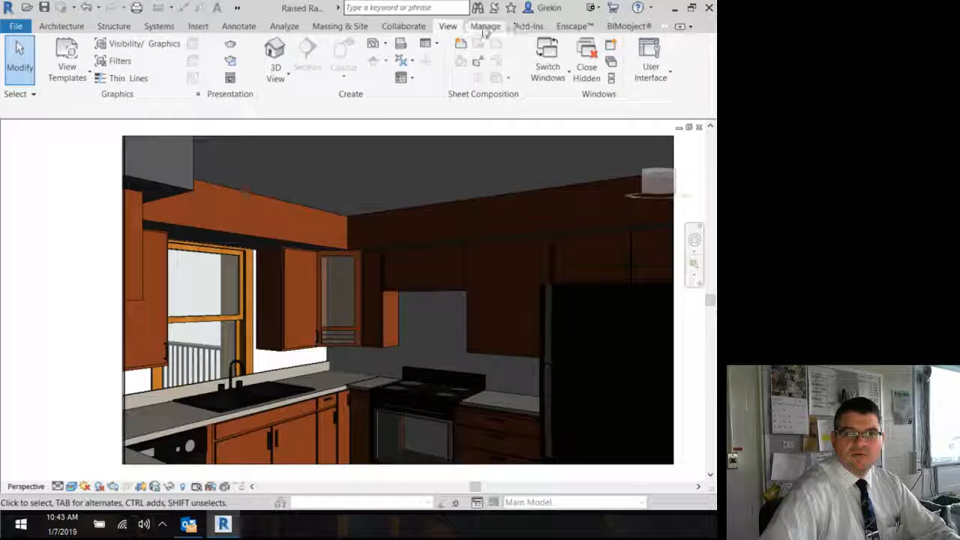
Step: Open the Properties palette and the Project Browser
left_click(650, 63)
left_click(609, 157)
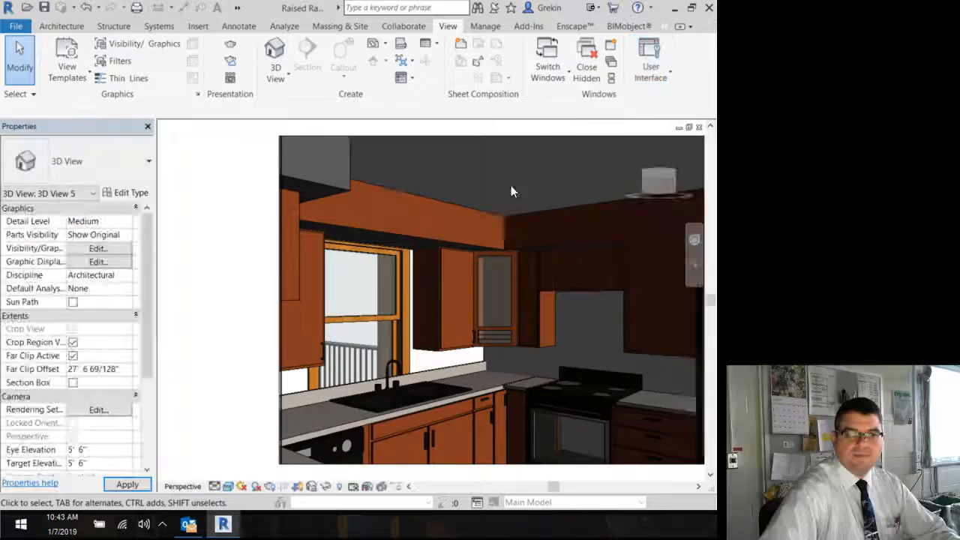
left_click(642, 73)
left_click(600, 124)
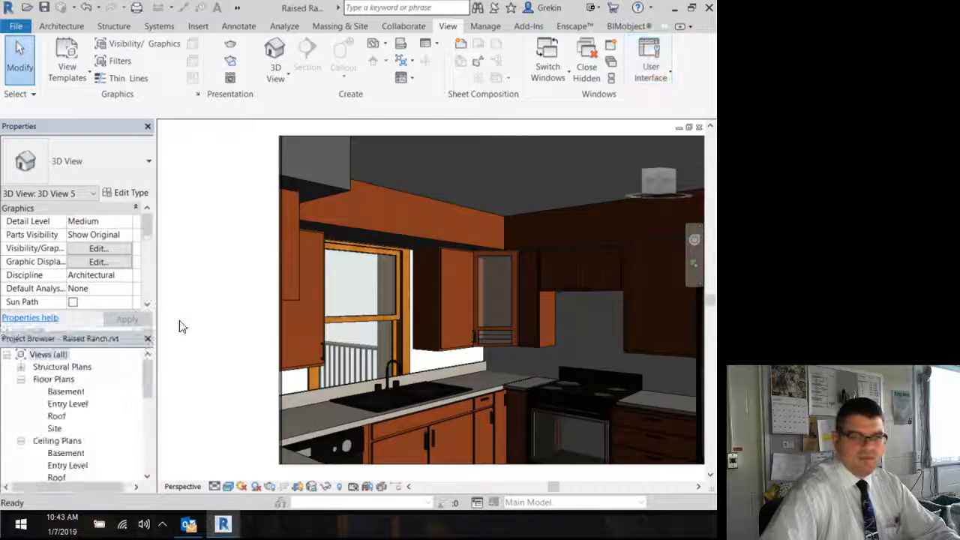
Step: Open the Entry Level floor plan and close both palettes
double_click(67, 403)
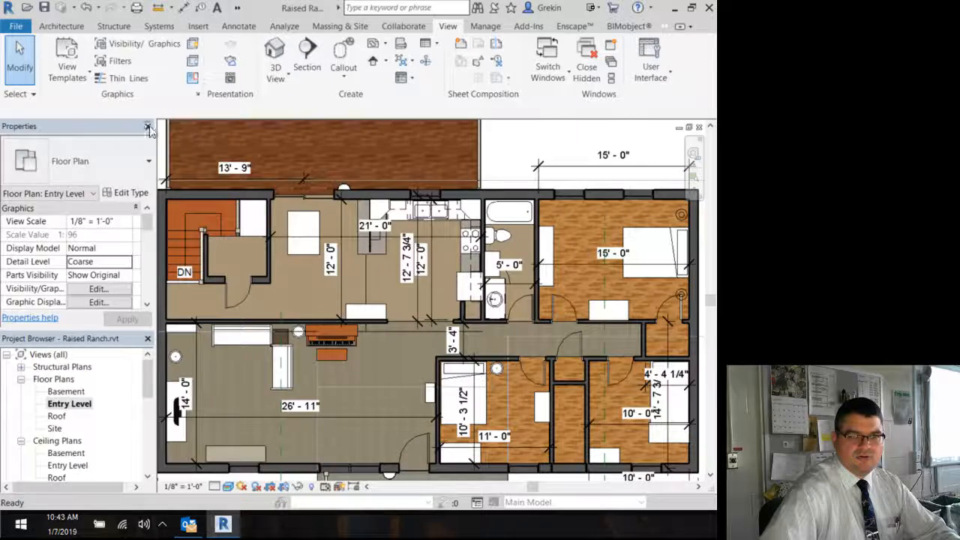
left_click(148, 127)
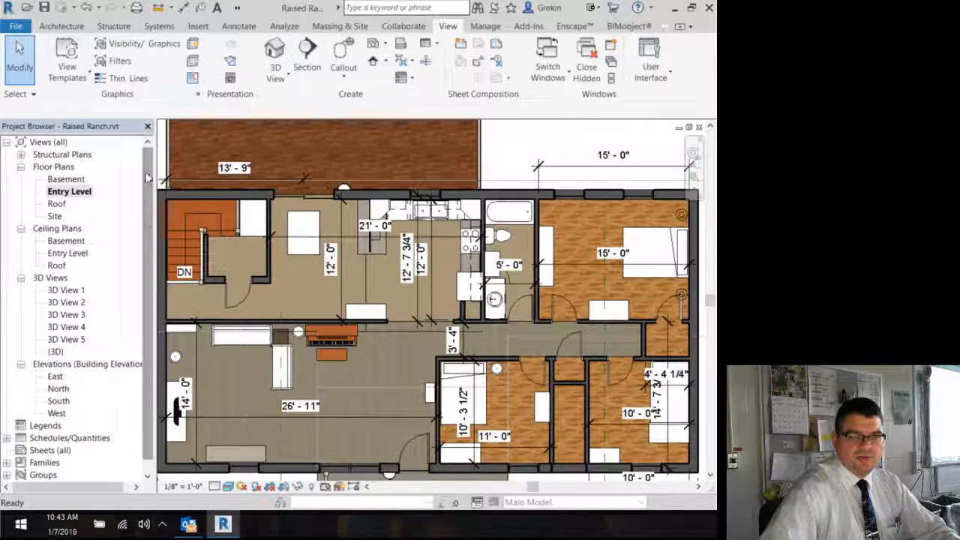
left_click(148, 127)
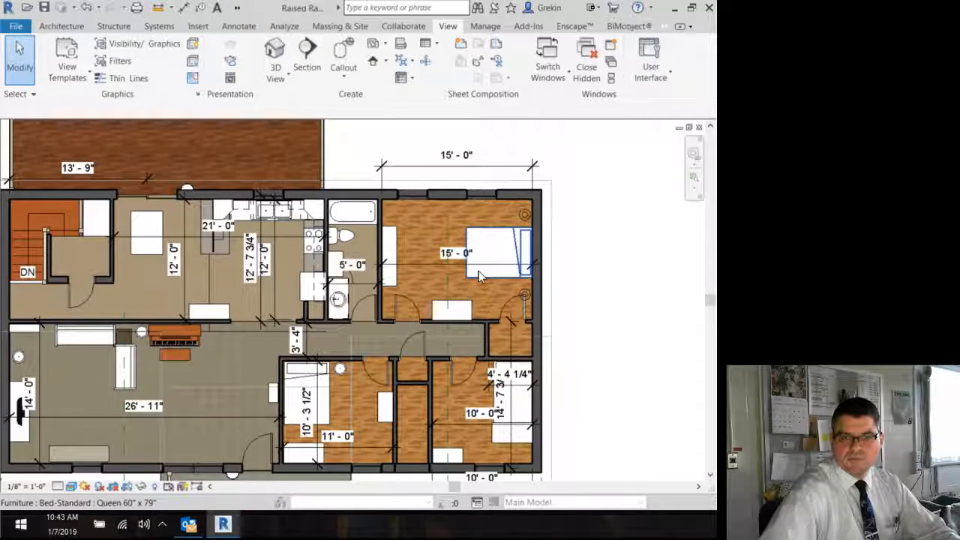
Step: Place a camera in the upper-right bedroom, eye near its door and target toward the far corner
left_click(525, 215)
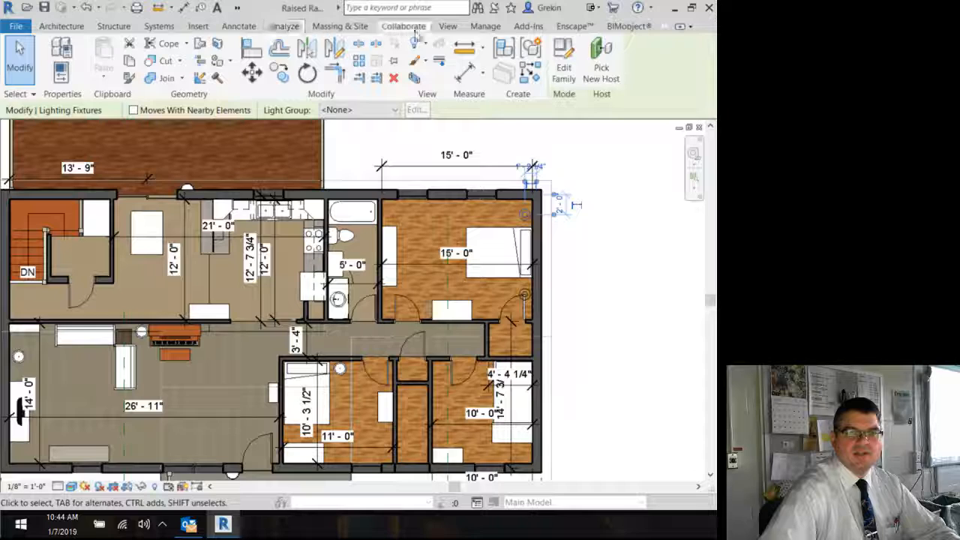
left_click(448, 26)
left_click(275, 75)
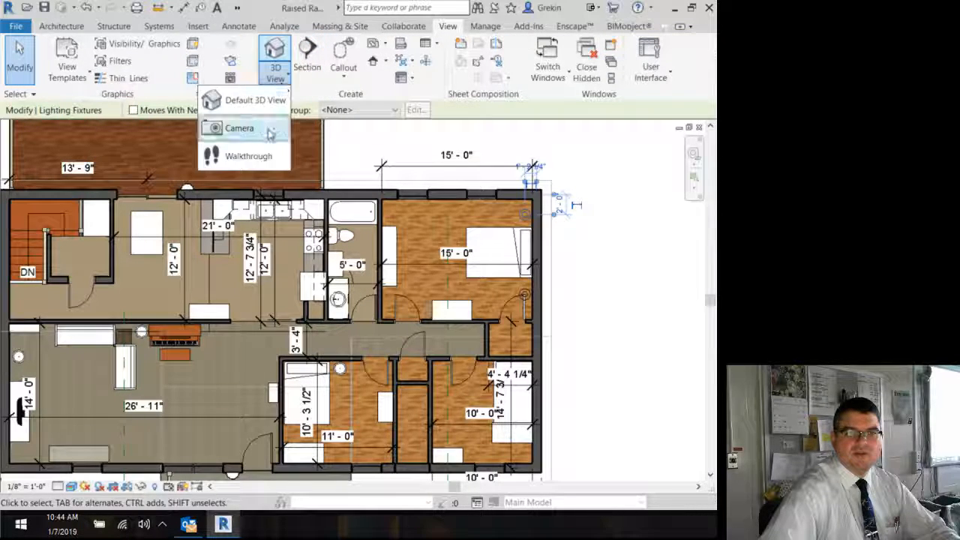
left_click(239, 129)
left_click(393, 308)
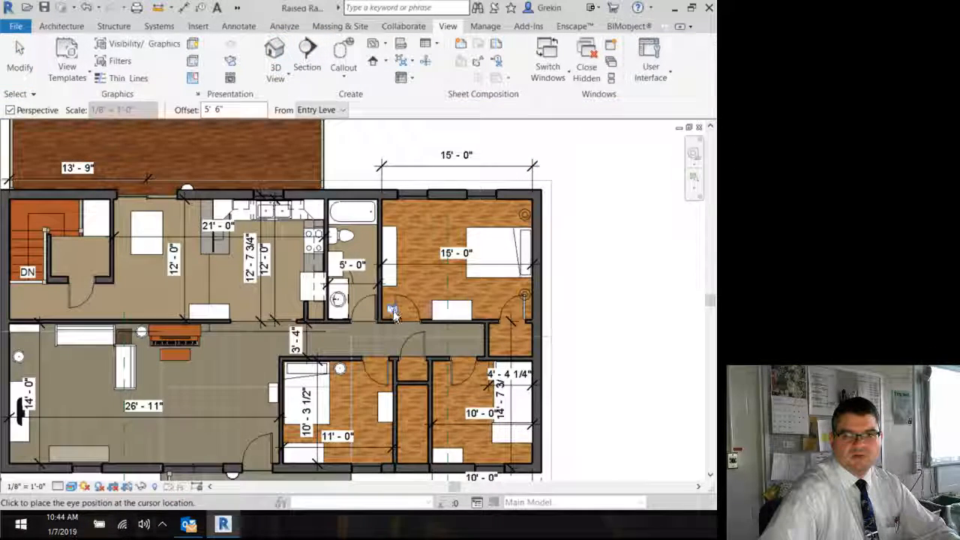
left_click(541, 173)
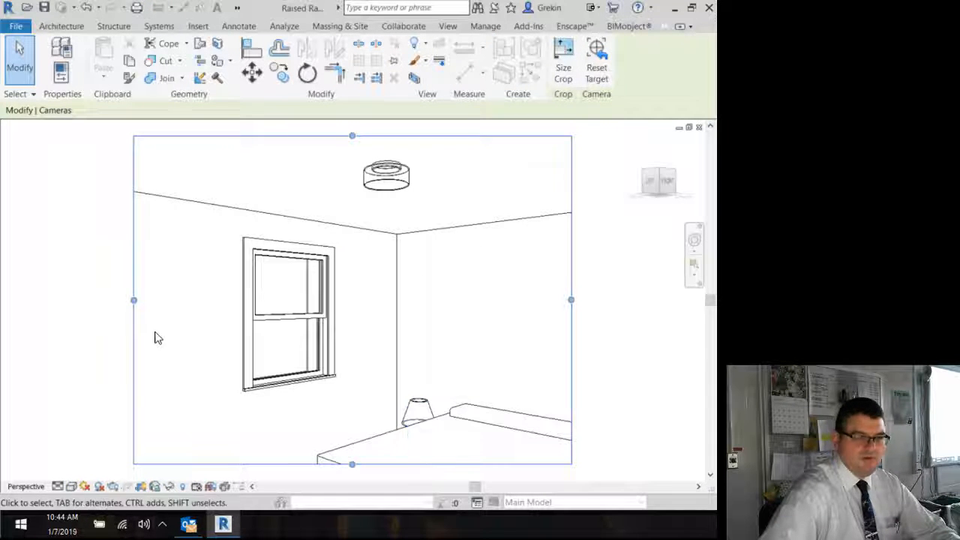
Step: Reopen the Project Browser and return to the Entry Level floor plan
left_click(452, 27)
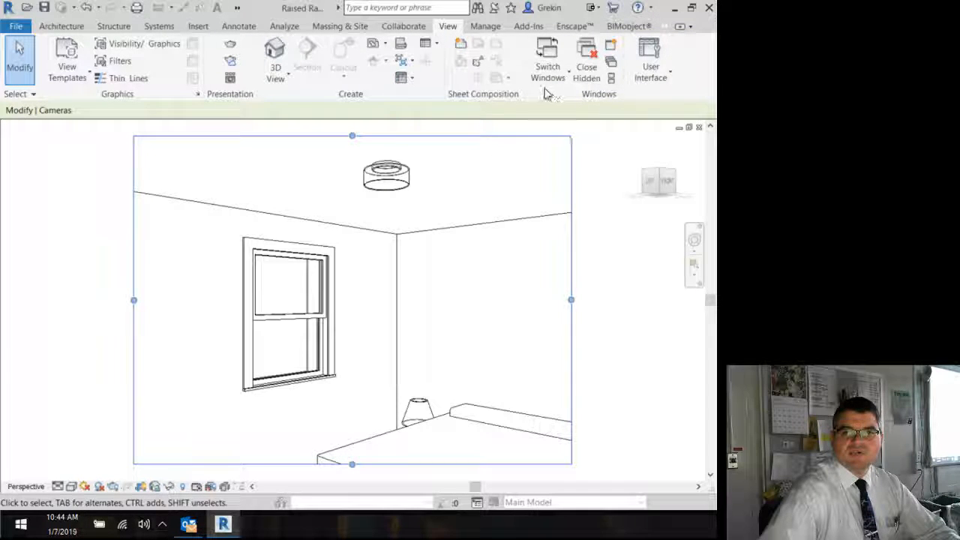
left_click(651, 73)
left_click(634, 125)
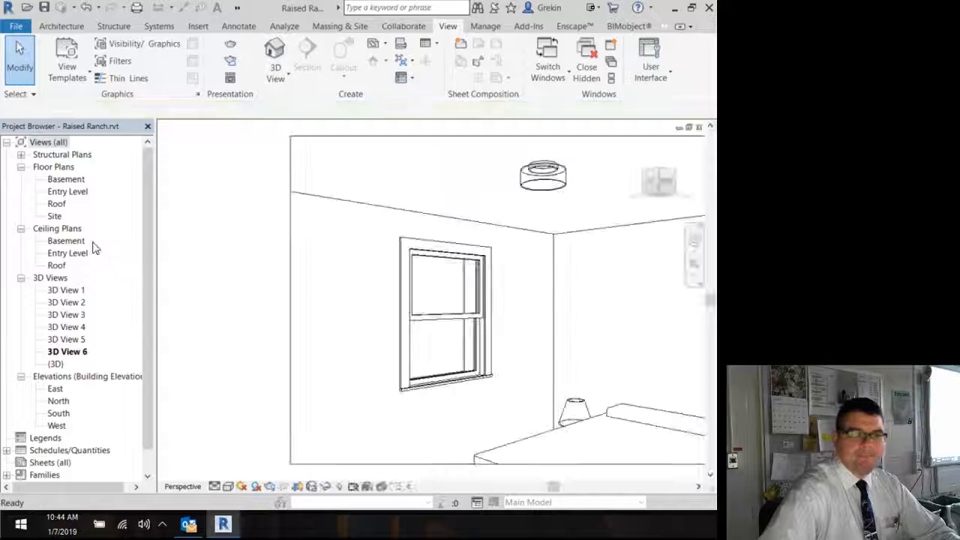
double_click(77, 193)
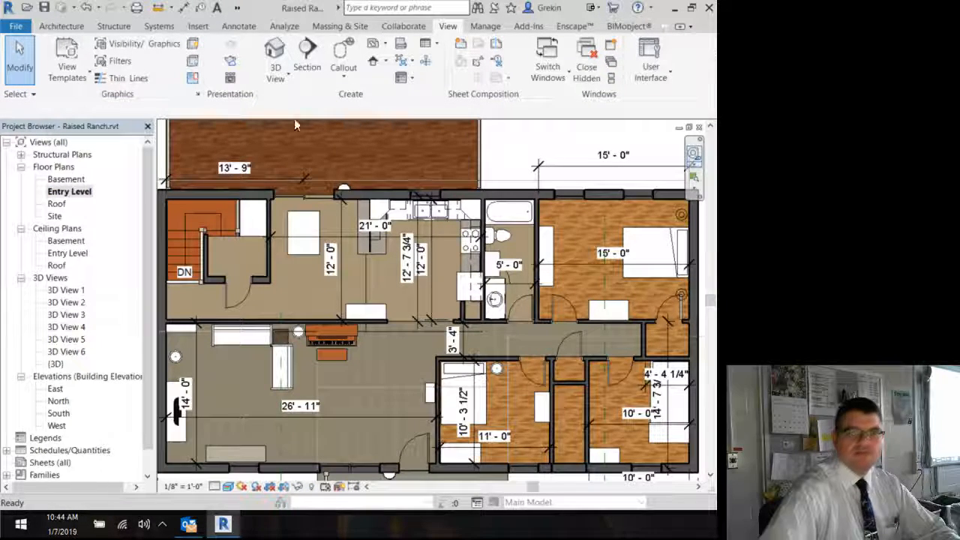
Step: Place a camera in the lower-middle bedroom, eye near its bottom wall and target toward its door
left_click(276, 73)
left_click(238, 128)
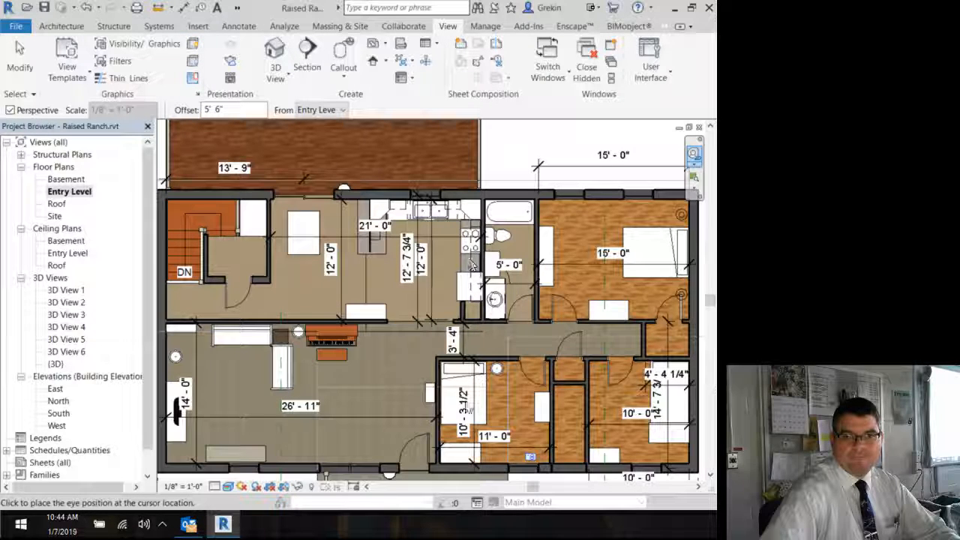
left_click(538, 452)
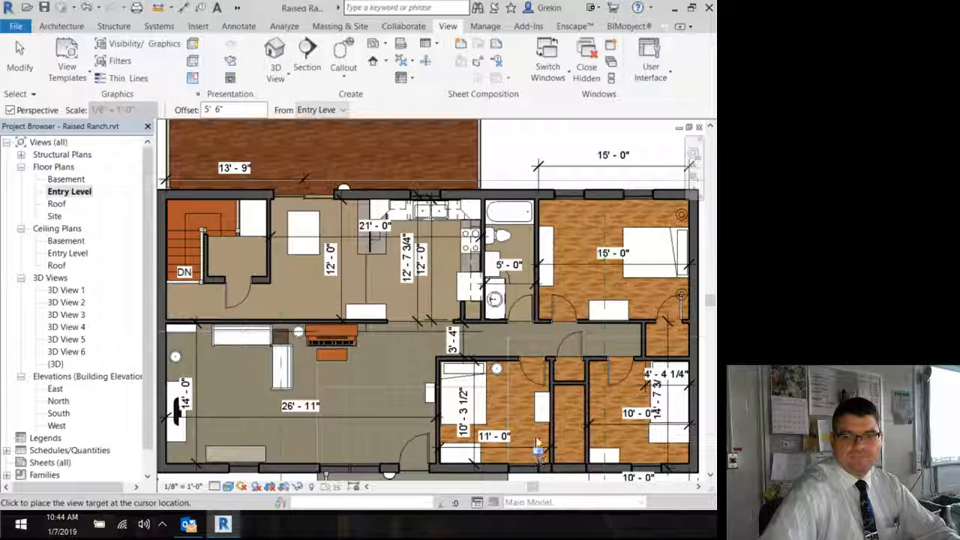
left_click(432, 315)
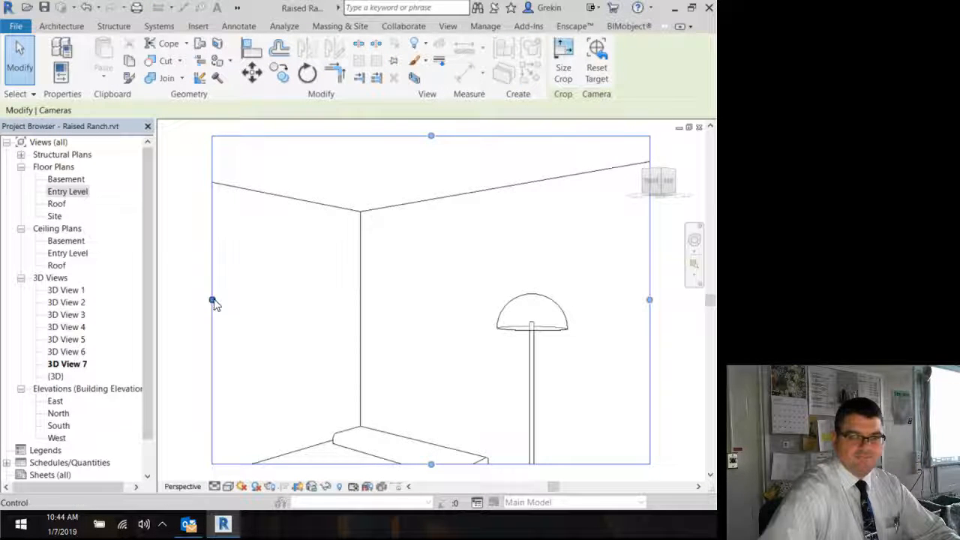
Step: Widen the new camera view's crop region on all four sides, closing the Project Browser along the way
left_click_drag(212, 300, 165, 300)
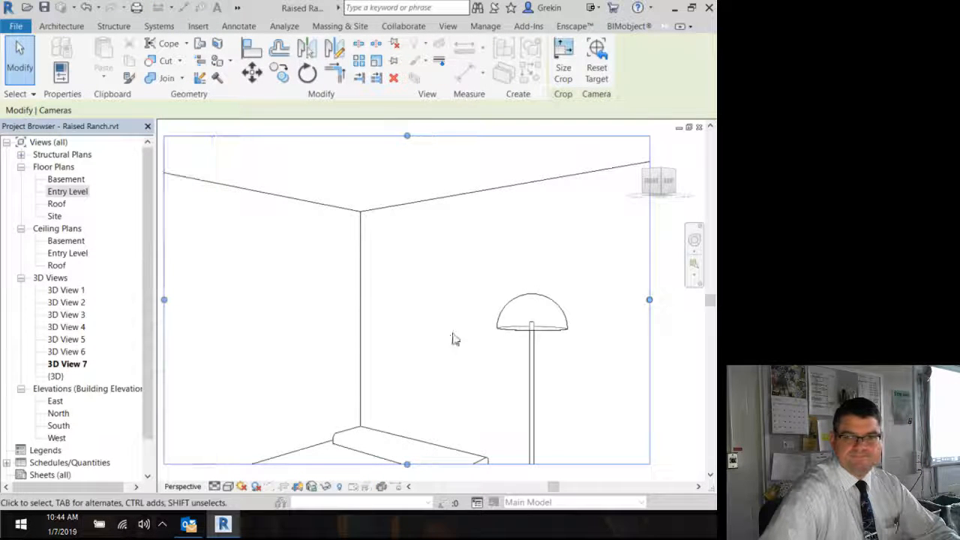
left_click(147, 126)
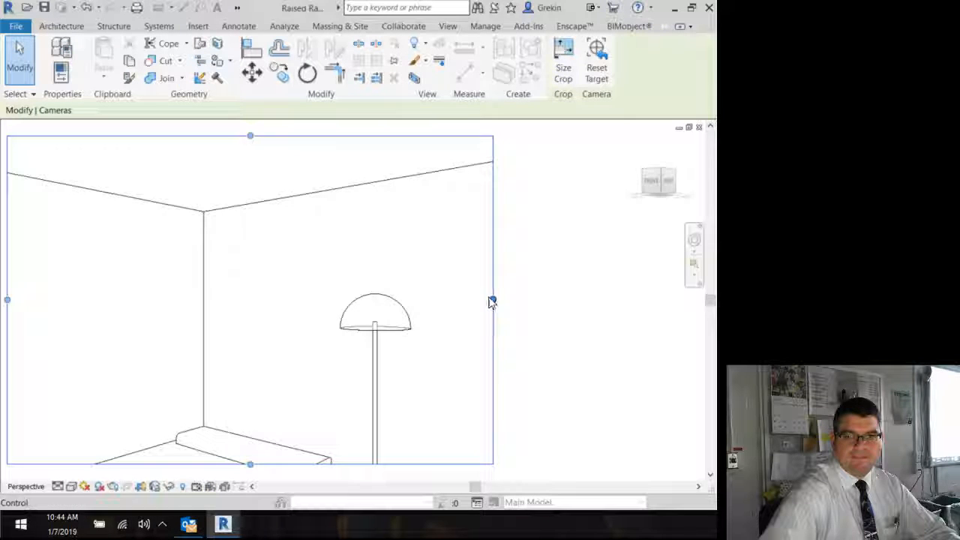
left_click_drag(492, 300, 690, 300)
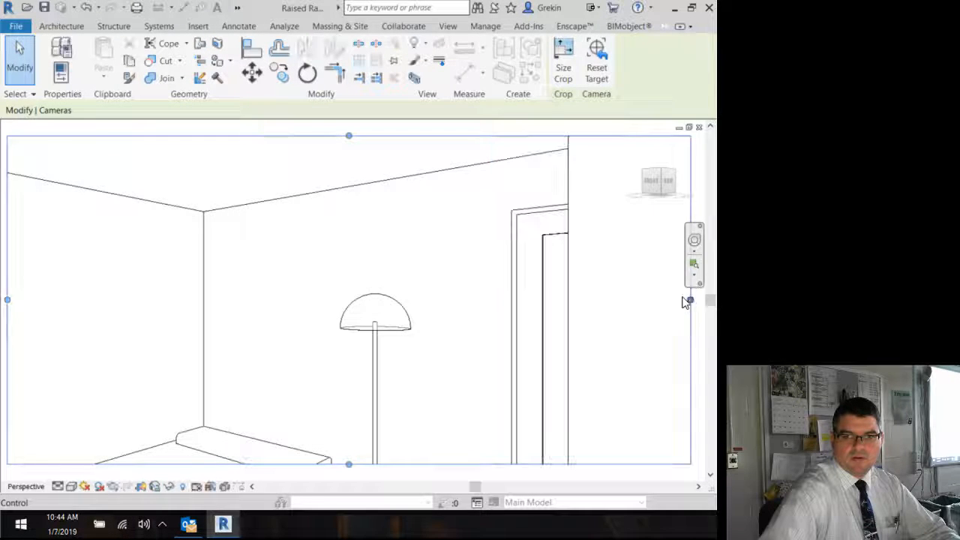
left_click_drag(349, 466, 351, 478)
left_click_drag(349, 138, 348, 130)
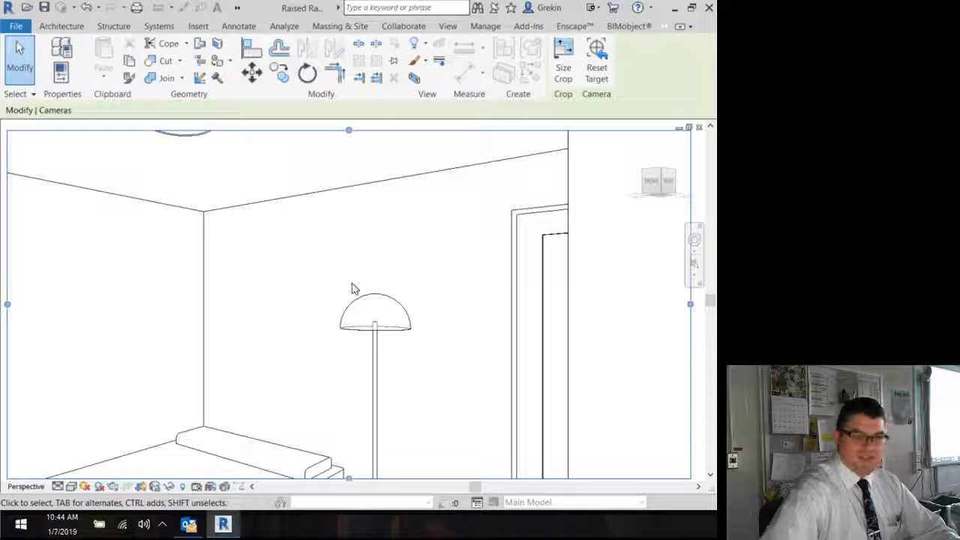
Step: Open the Properties palette for the bedroom camera view
middle_click_drag(274, 306, 400, 287)
left_click(448, 26)
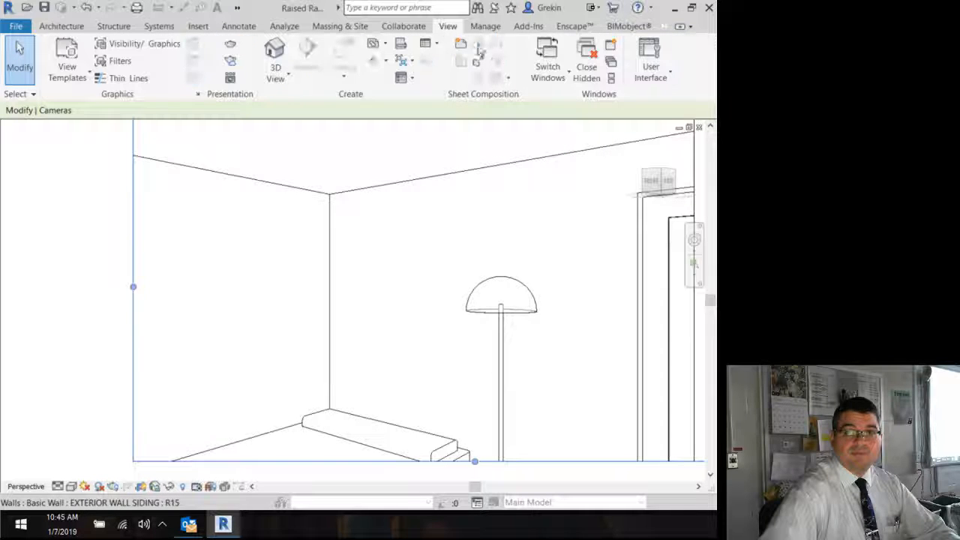
left_click(659, 58)
left_click(621, 158)
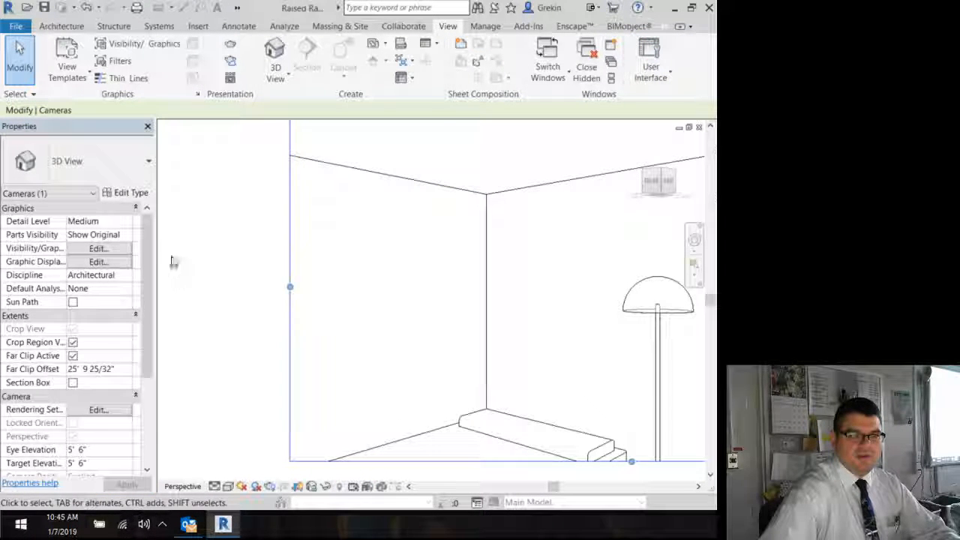
Step: Set the bedroom camera's eye elevation to 5' 4" and its target elevation to 4' 0"
left_click_drag(150, 257, 150, 303)
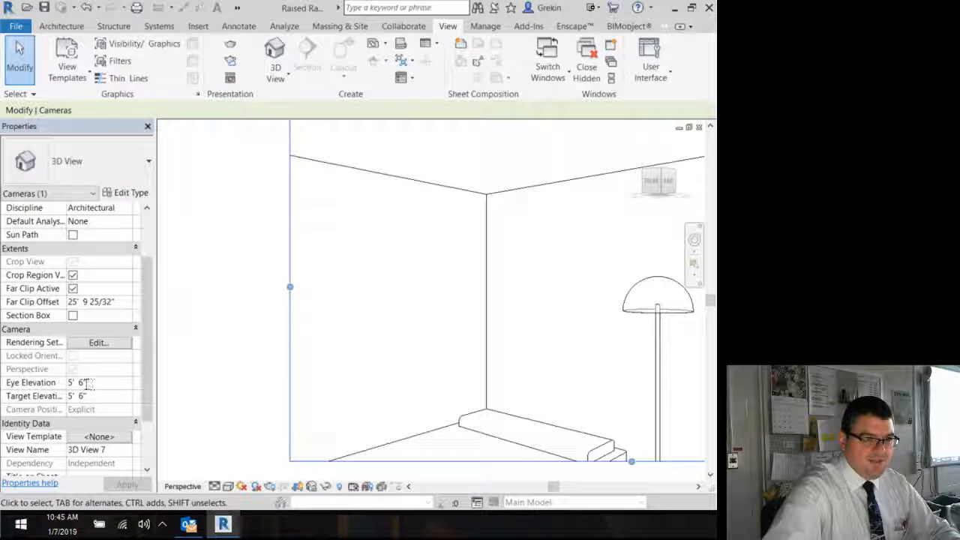
left_click_drag(88, 383, 65, 383)
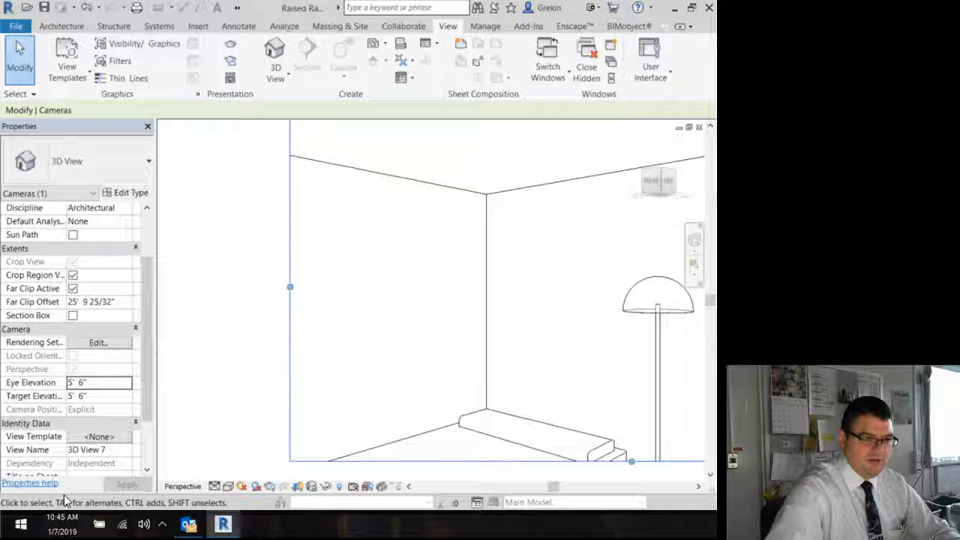
left_click(101, 382)
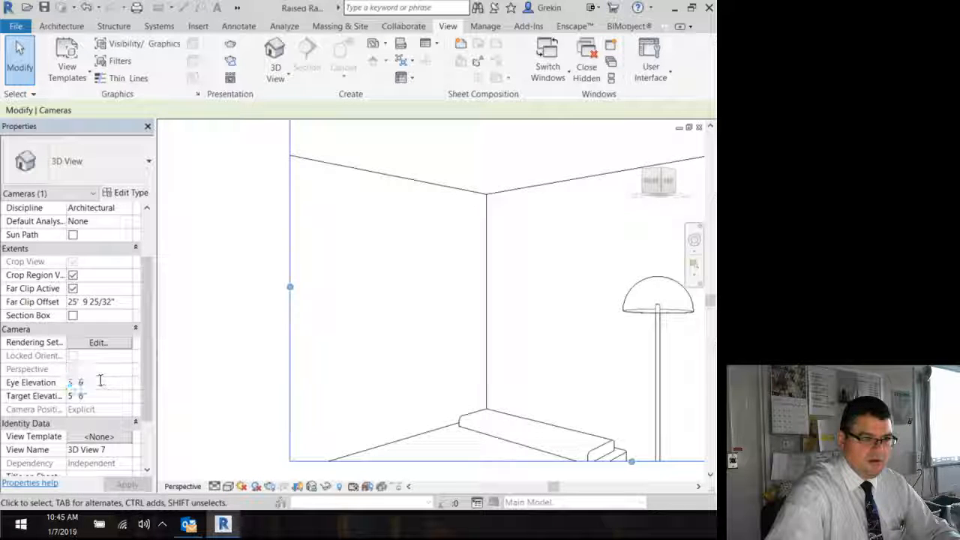
left_click(100, 381)
key("BackSpace")
key("BackSpace")
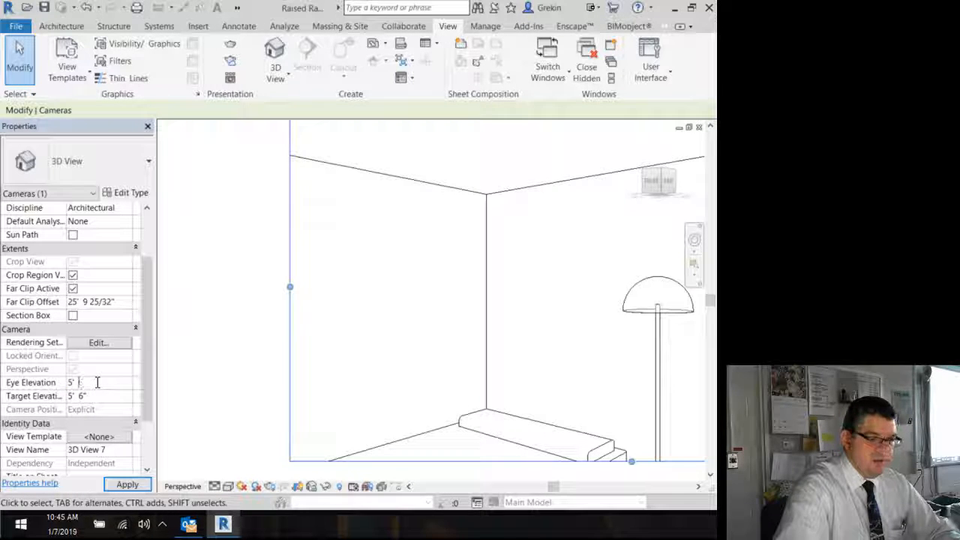
left_click(102, 395)
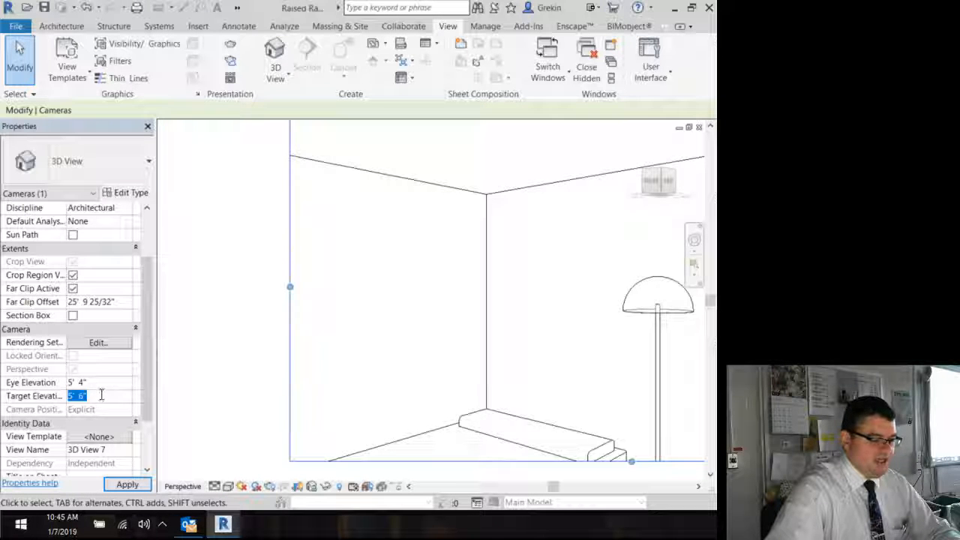
type("4'0")
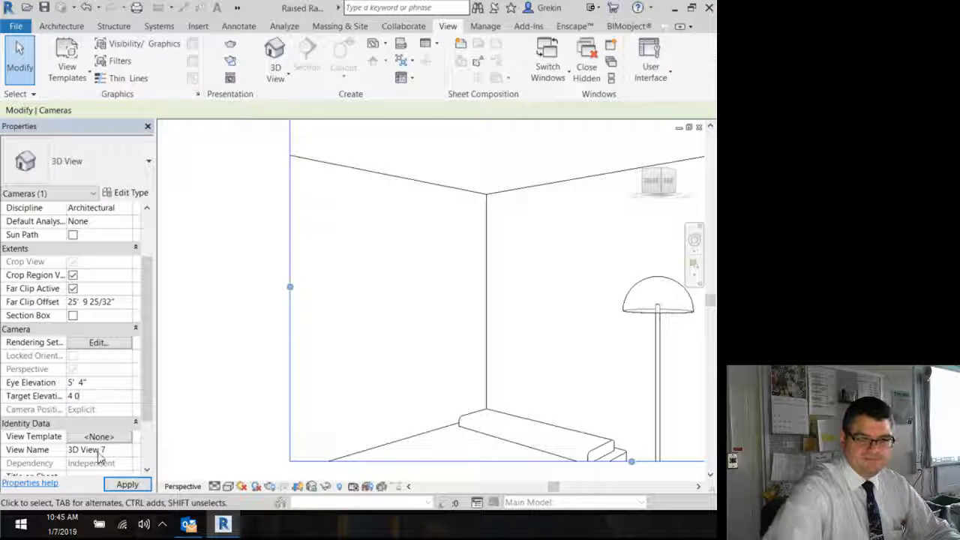
left_click(139, 487)
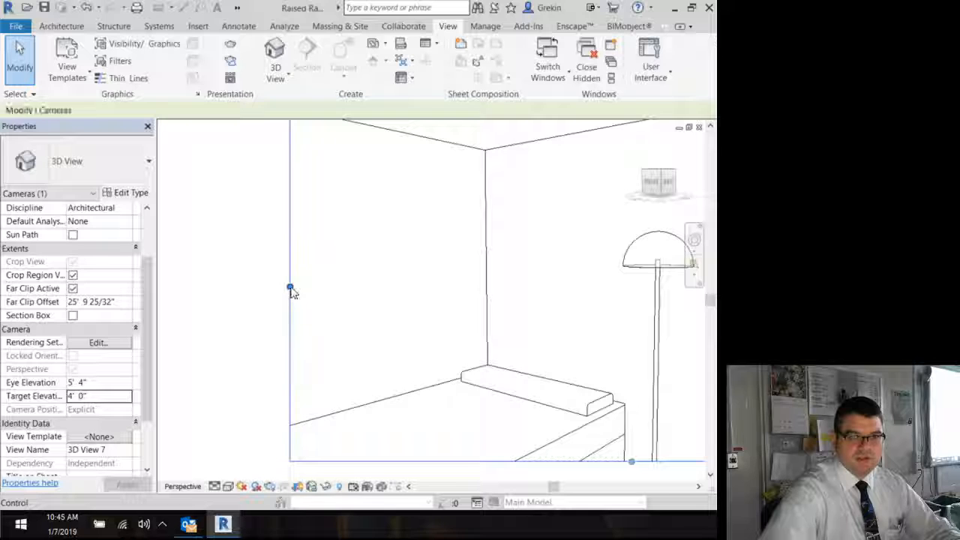
Step: Extend the camera view's crop region further left and switch the view's visual style to Realistic
left_click_drag(291, 289, 174, 304)
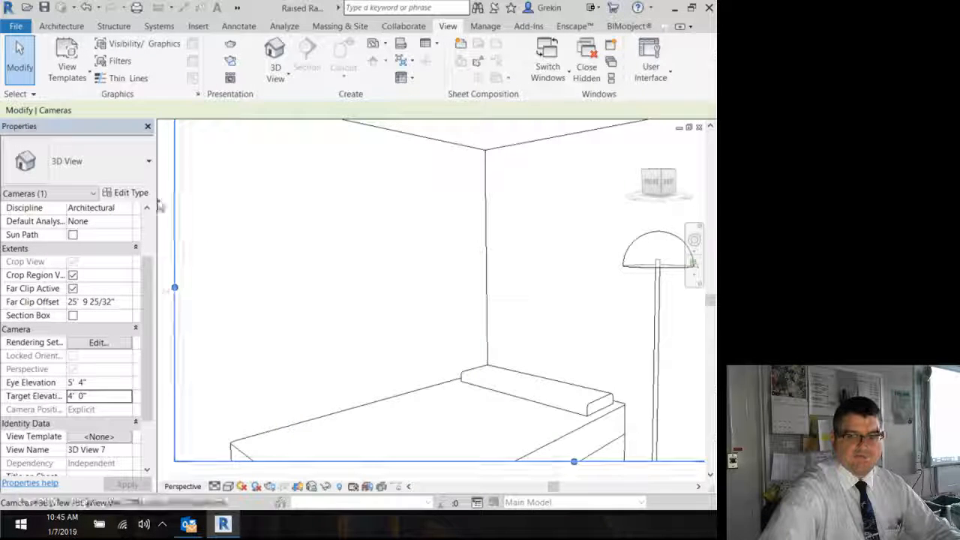
left_click(147, 127)
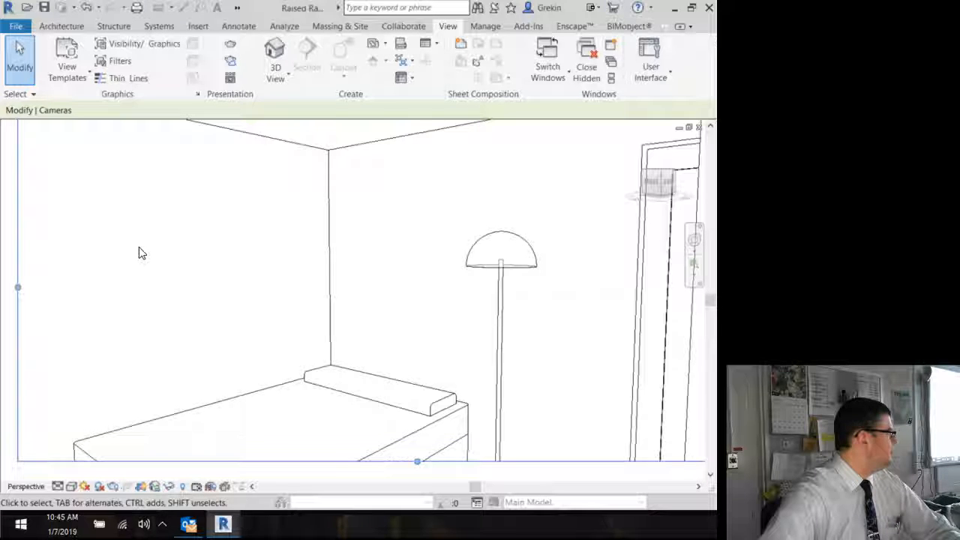
left_click(72, 487)
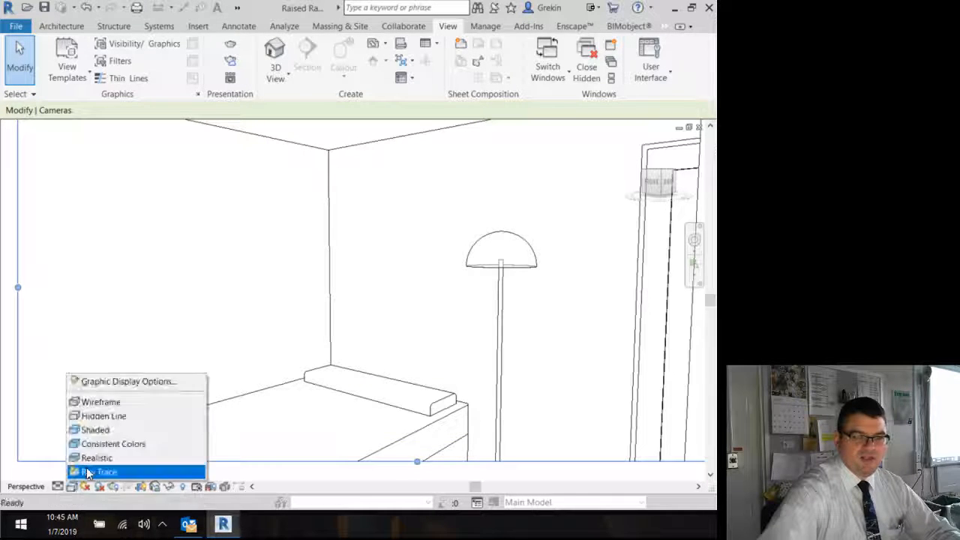
left_click(92, 458)
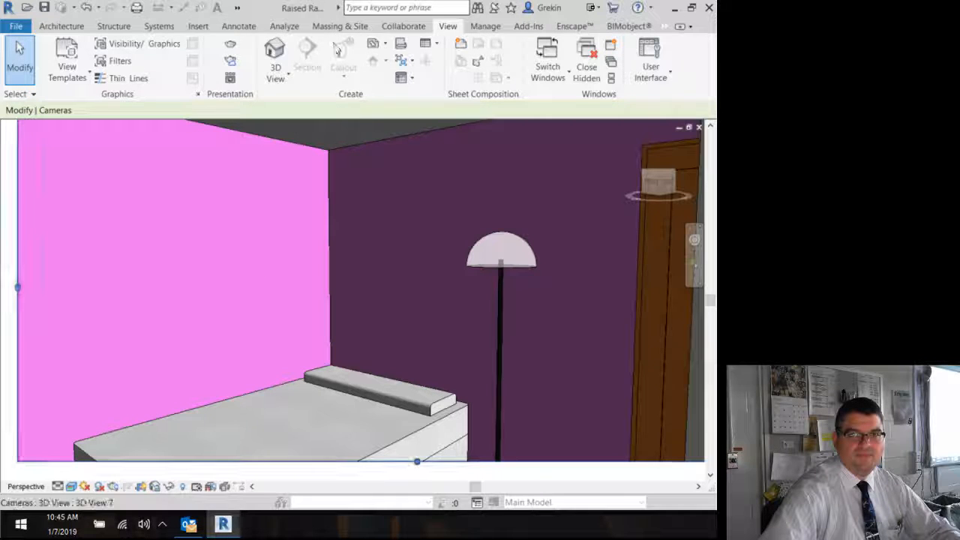
Step: Open the Rendering dialog and set the lighting scheme to Interior: Artificial only
left_click(230, 43)
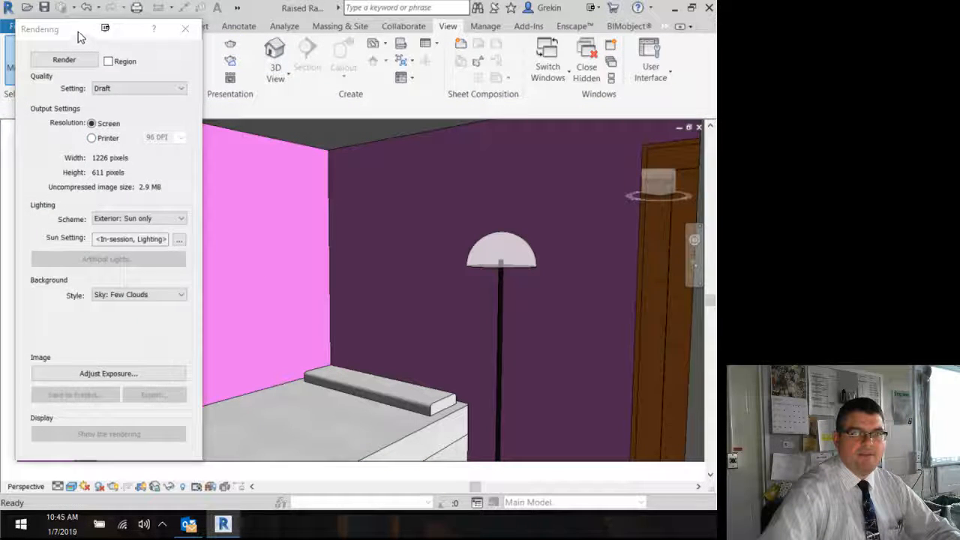
mouse_move(80, 37)
left_mouse_down()
mouse_move(50, 39)
mouse_move(65, 40)
left_mouse_up()
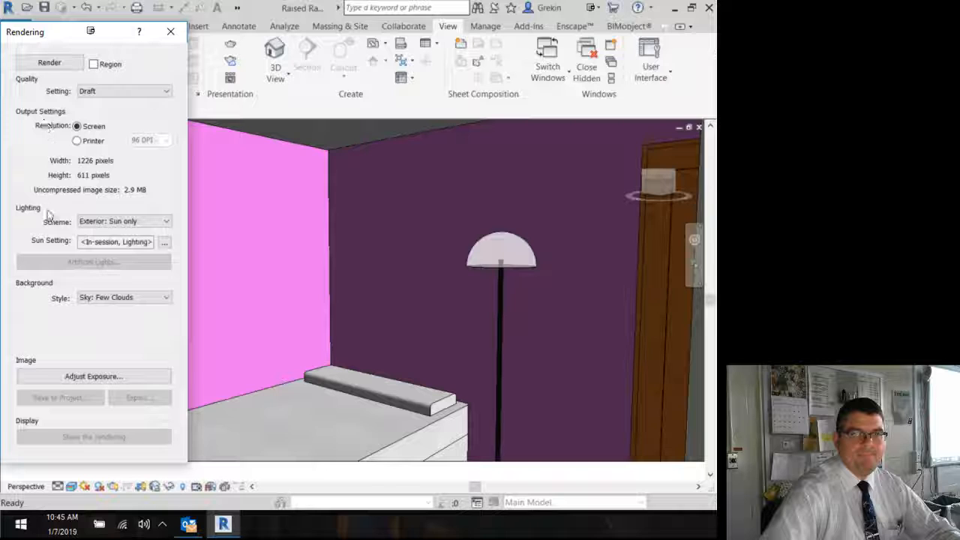
left_click(99, 219)
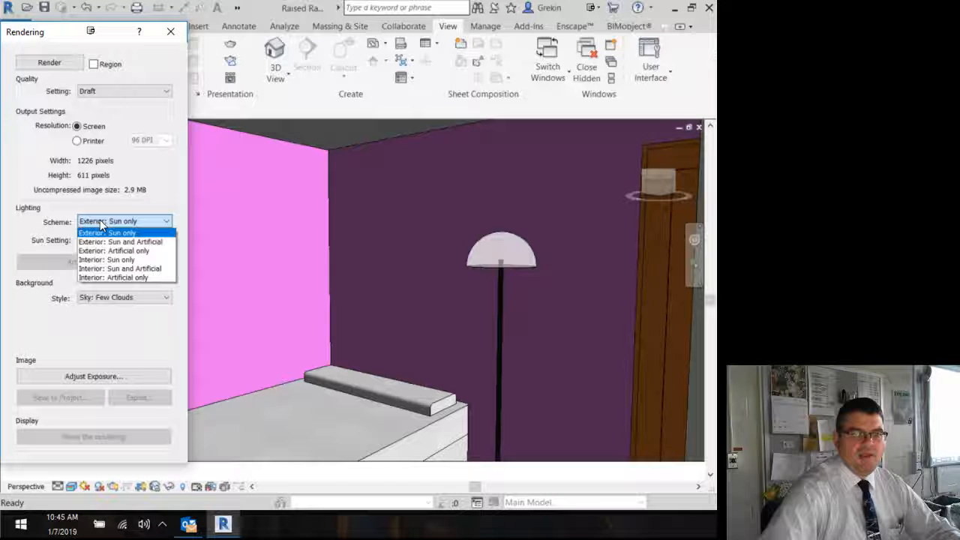
left_click(146, 278)
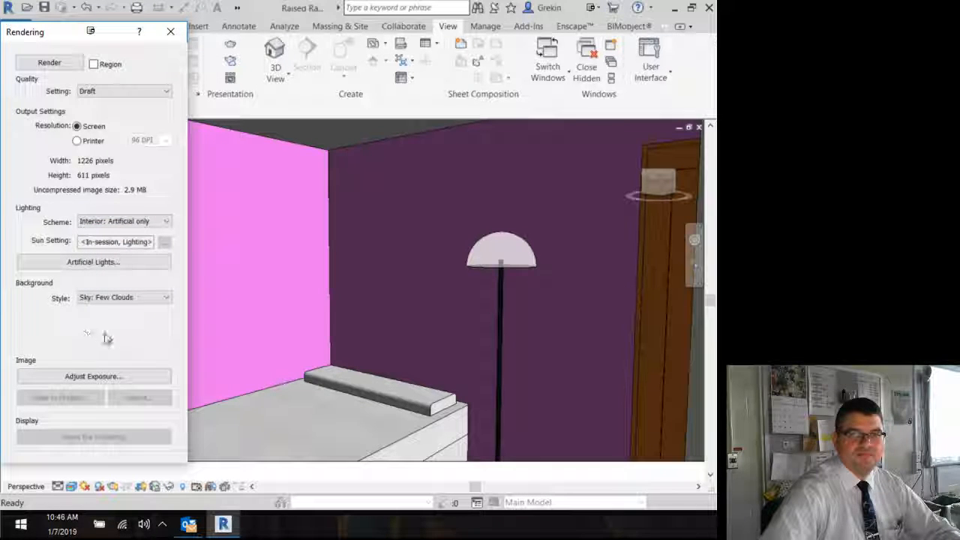
Step: Select the floor lamp and inspect its type properties without changing anything
left_click(500, 268)
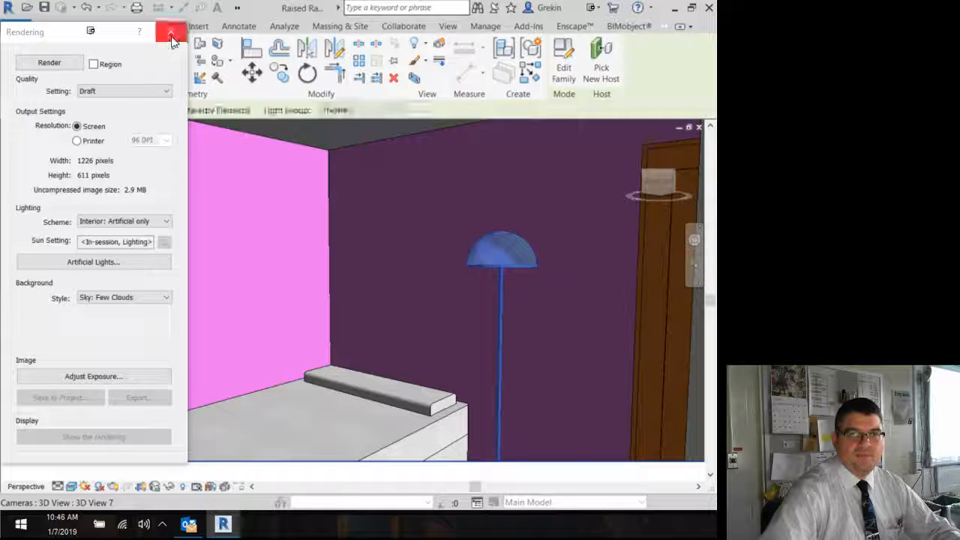
left_click(171, 31)
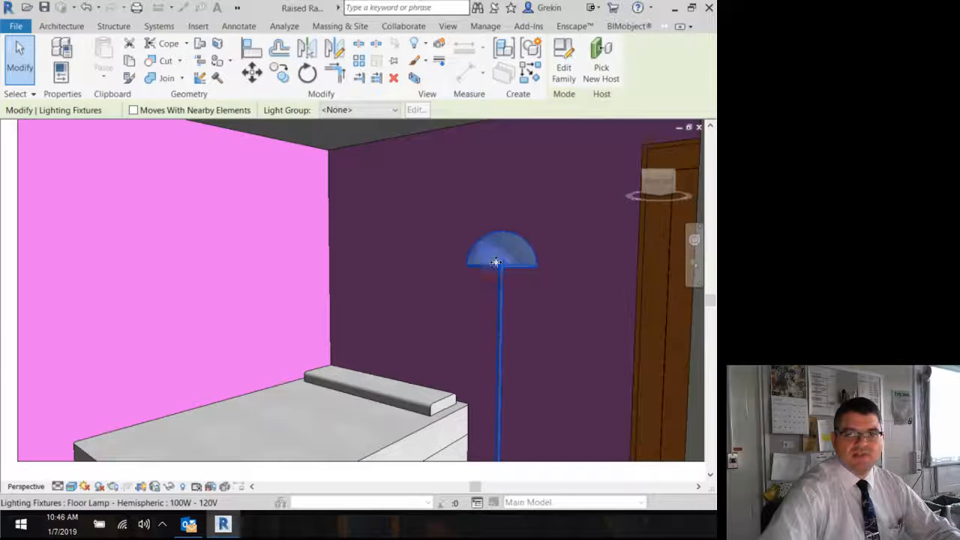
left_click(448, 25)
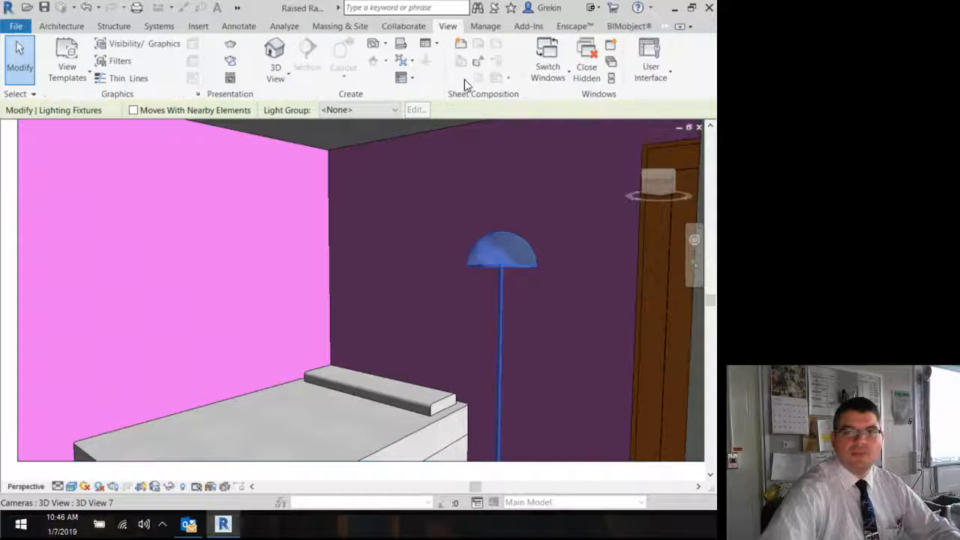
left_click(650, 67)
left_click(621, 156)
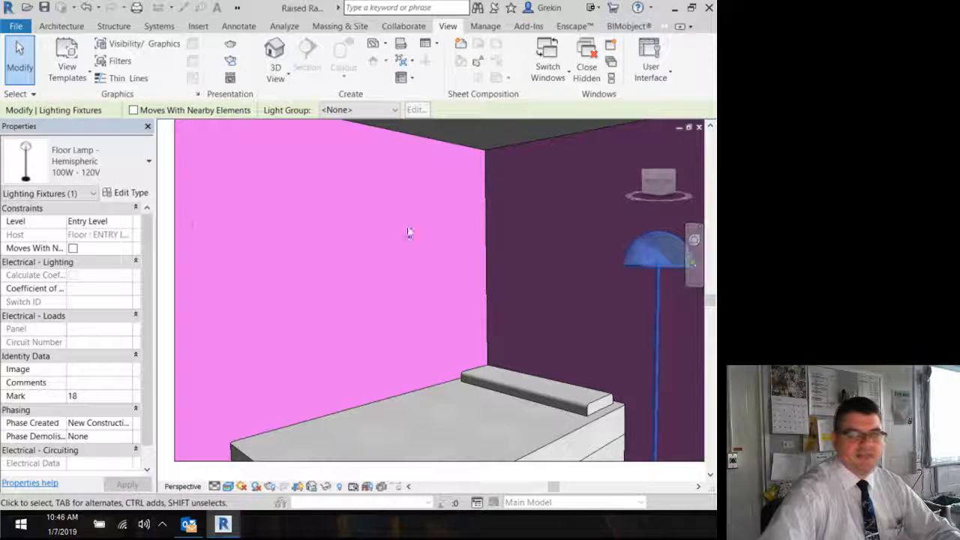
left_click(144, 195)
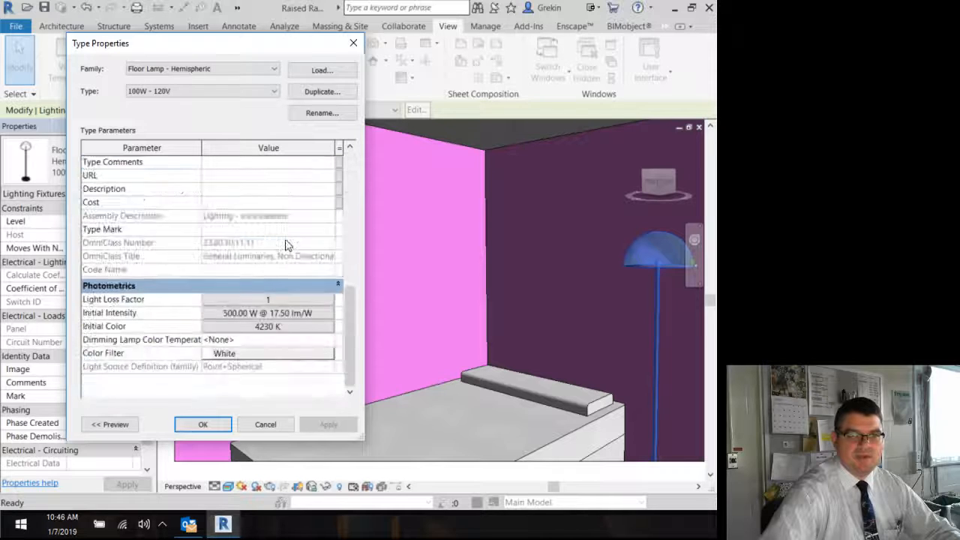
left_click(202, 424)
left_click(148, 126)
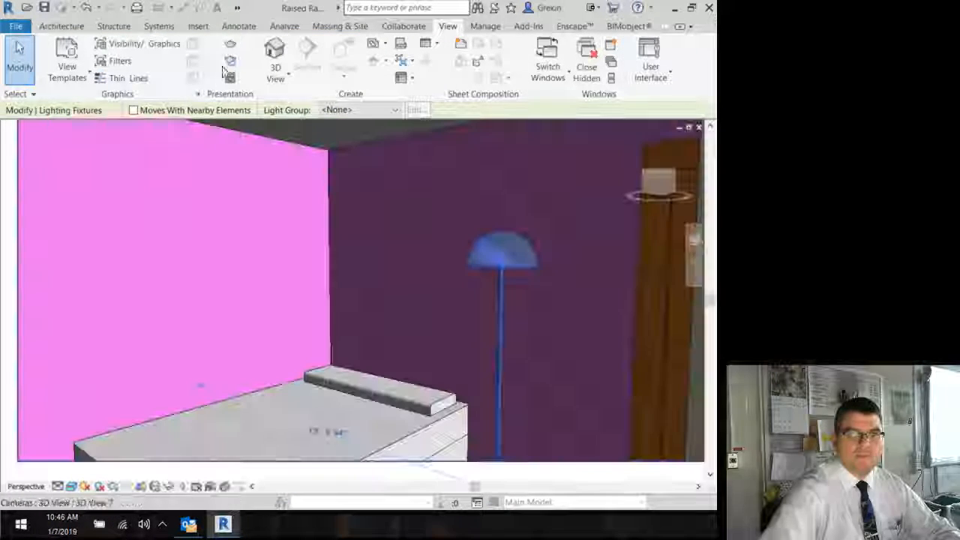
Step: Render the bedroom camera view at Draft quality with artificial-only lighting, then close the Rendering dialog
key("r")
key("r")
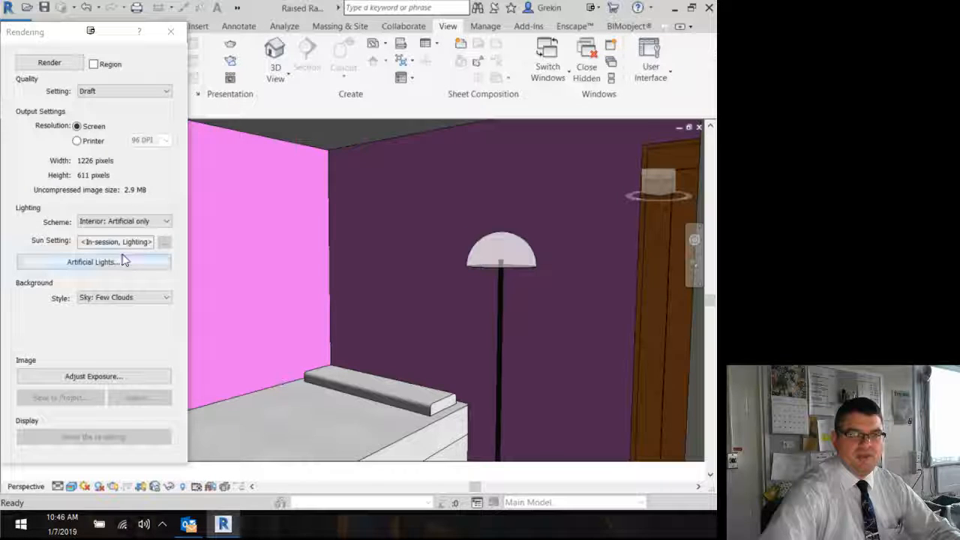
left_click(63, 64)
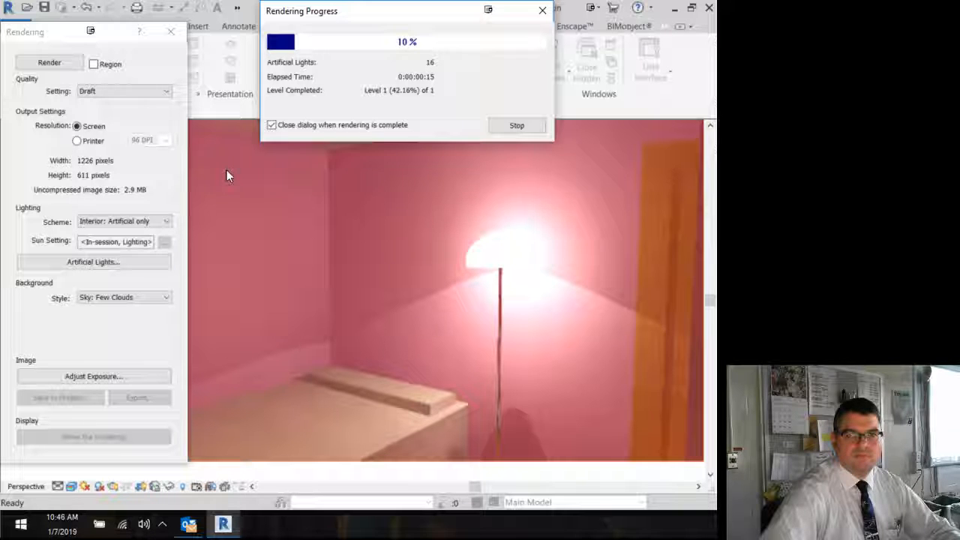
left_click(516, 126)
left_click(386, 263)
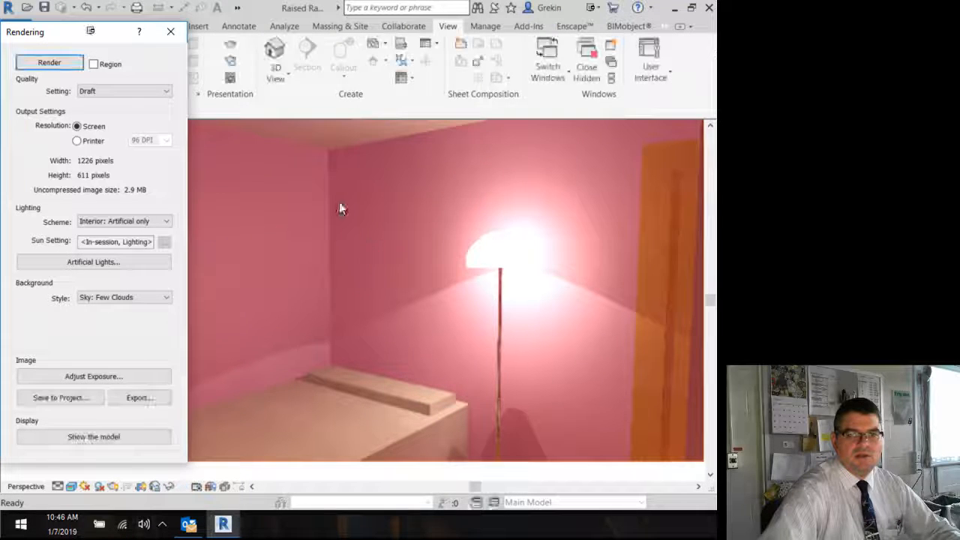
left_click(171, 31)
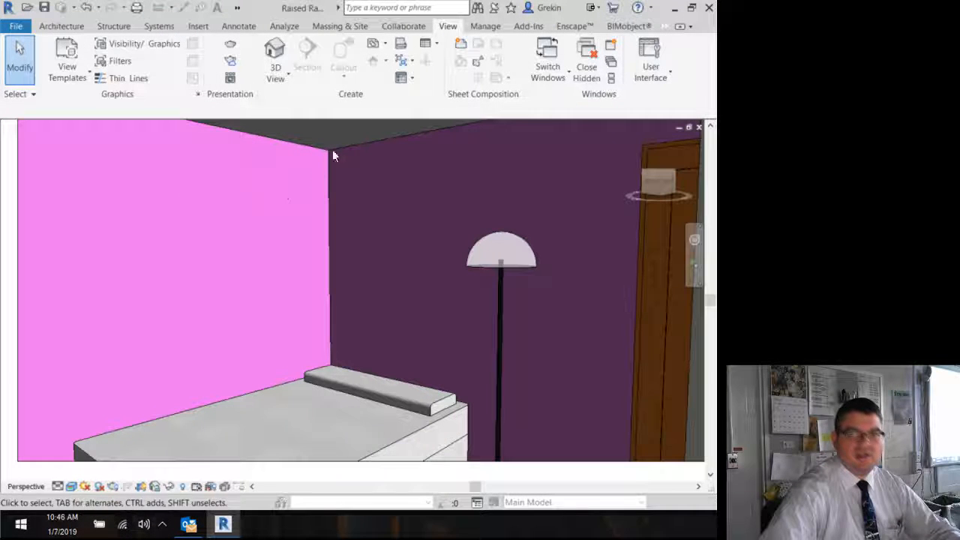
Step: Set the floor lamp type's initial intensity wattage to 350 W
left_click(500, 258)
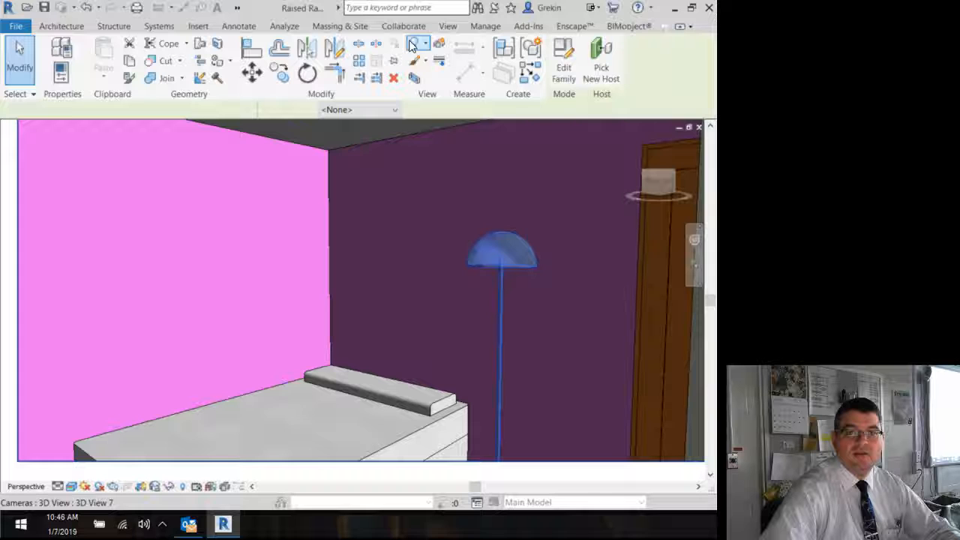
left_click(447, 27)
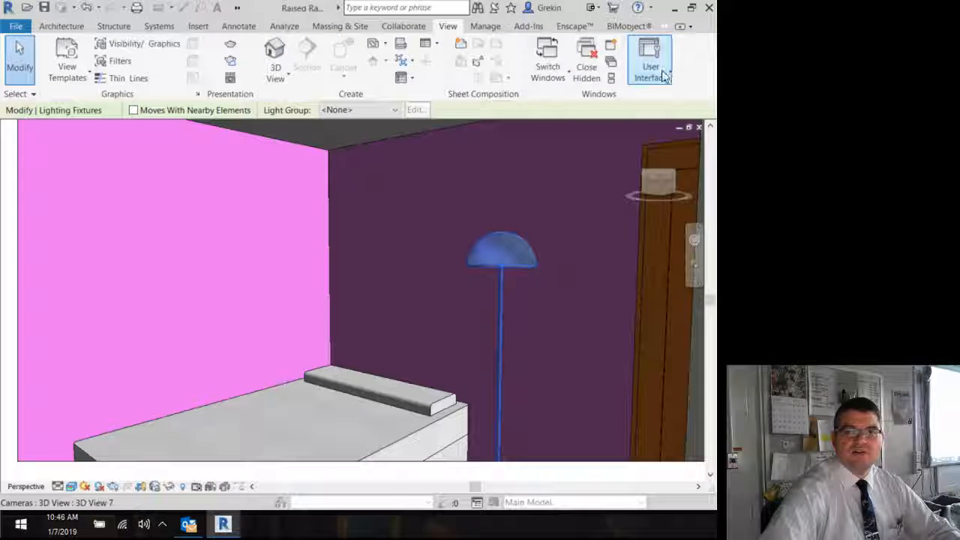
left_click(652, 71)
left_click(613, 157)
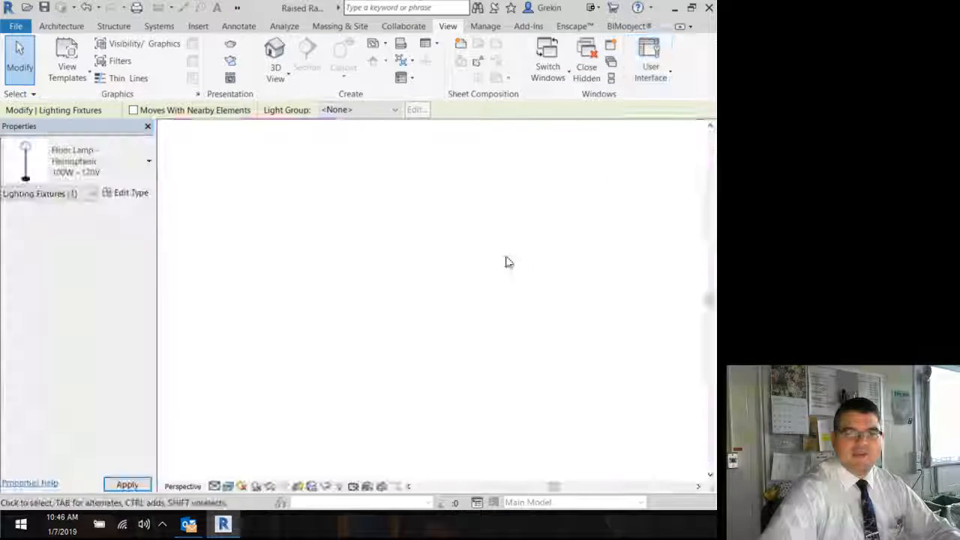
left_click(114, 171)
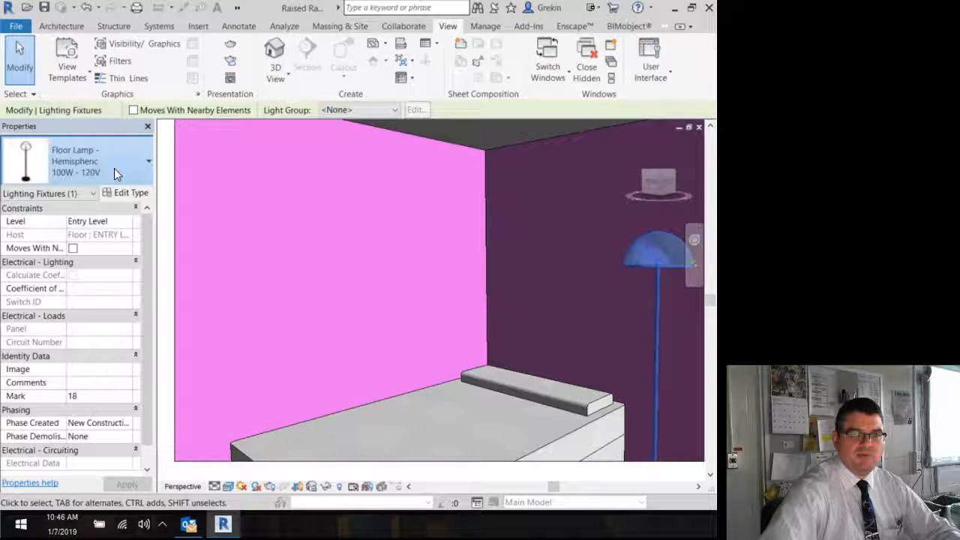
left_click(115, 169)
left_click(114, 176)
left_click(130, 164)
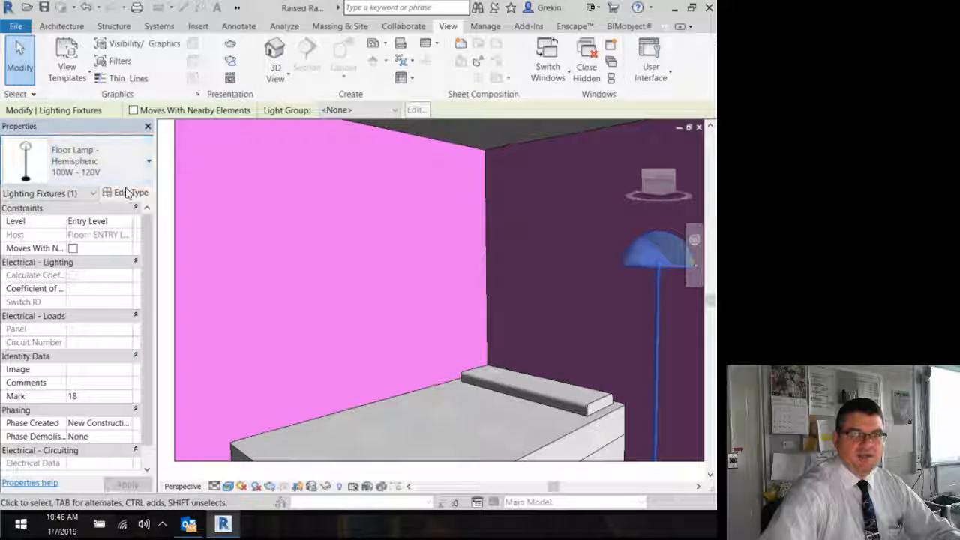
left_click(128, 192)
scroll(266, 277, "down", 8)
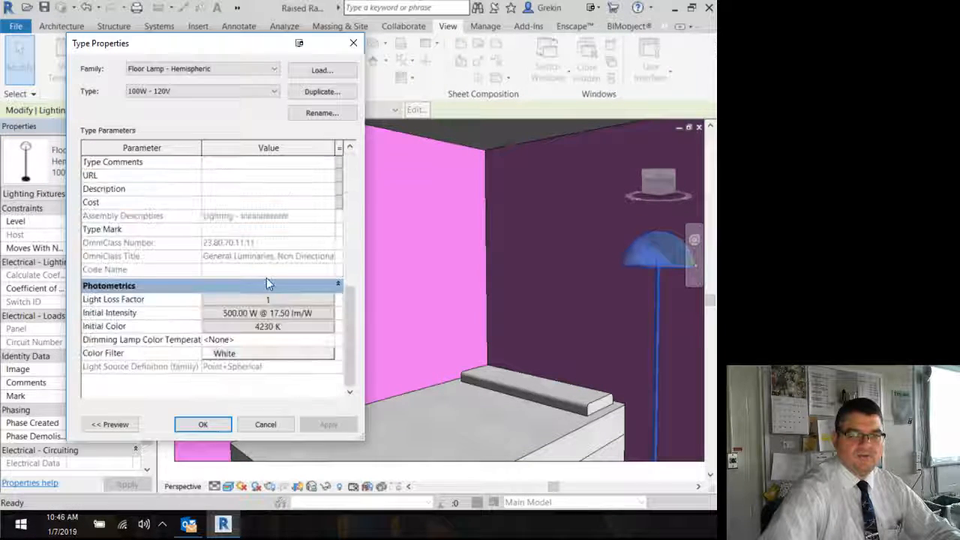
left_click(248, 313)
type("35")
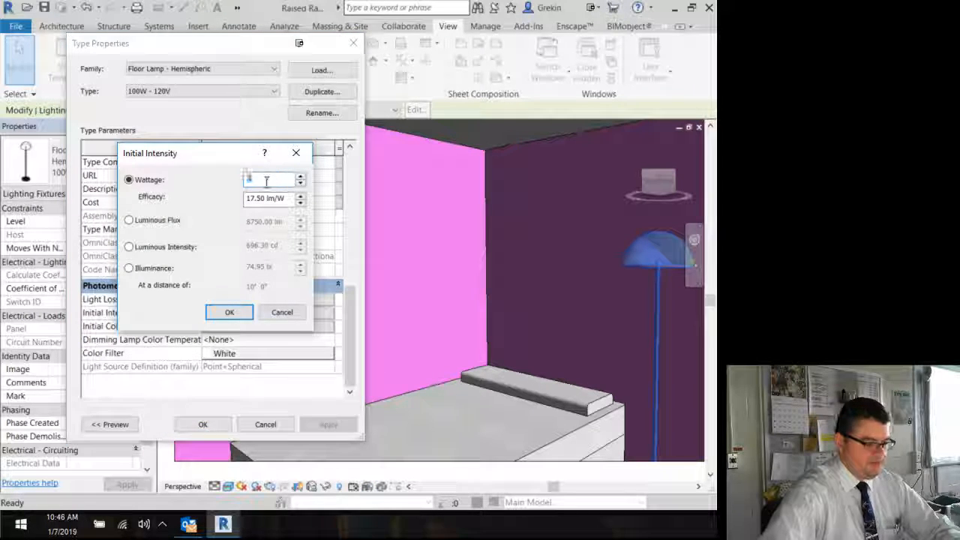
type("0")
left_click(230, 312)
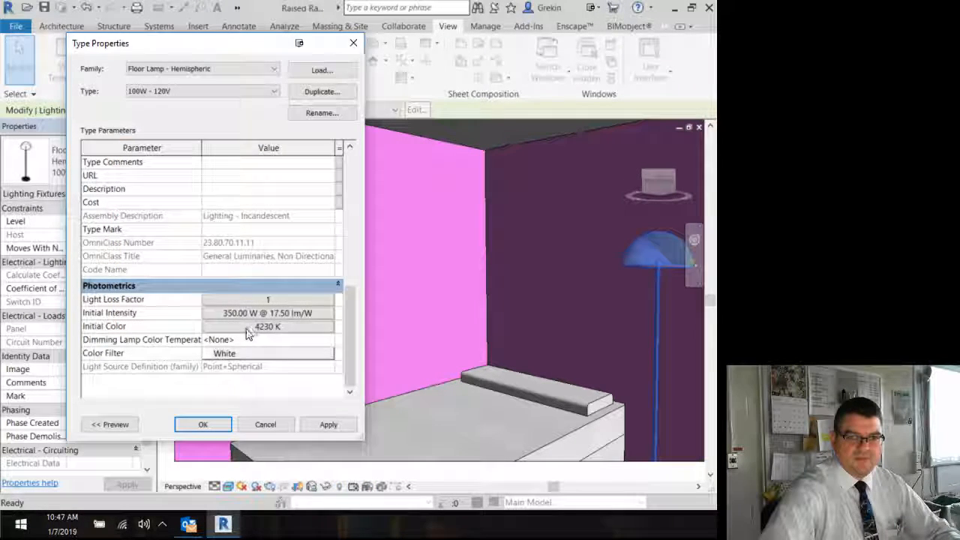
Step: Set the floor lamp type's initial color preset to Incandescent and confirm the type properties
left_click(265, 286)
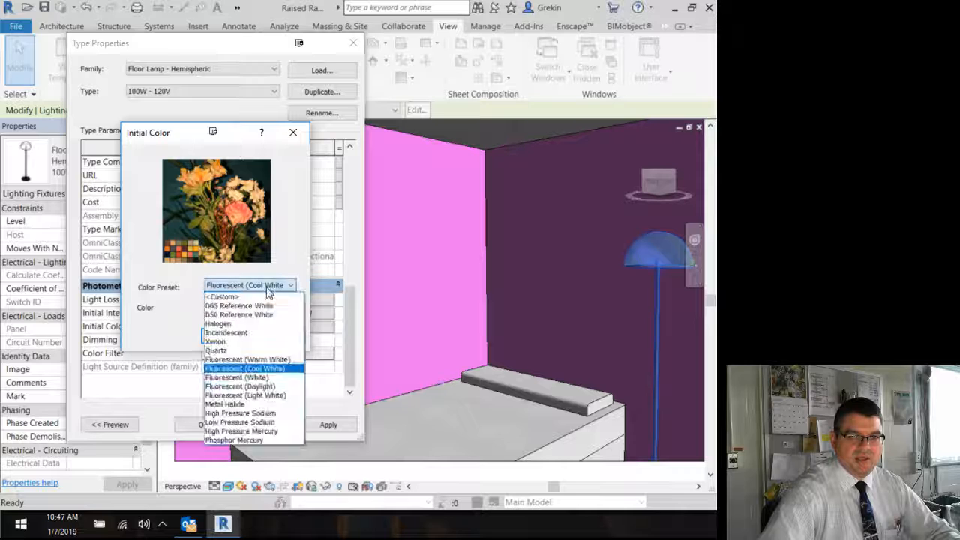
left_click(244, 332)
left_click(225, 336)
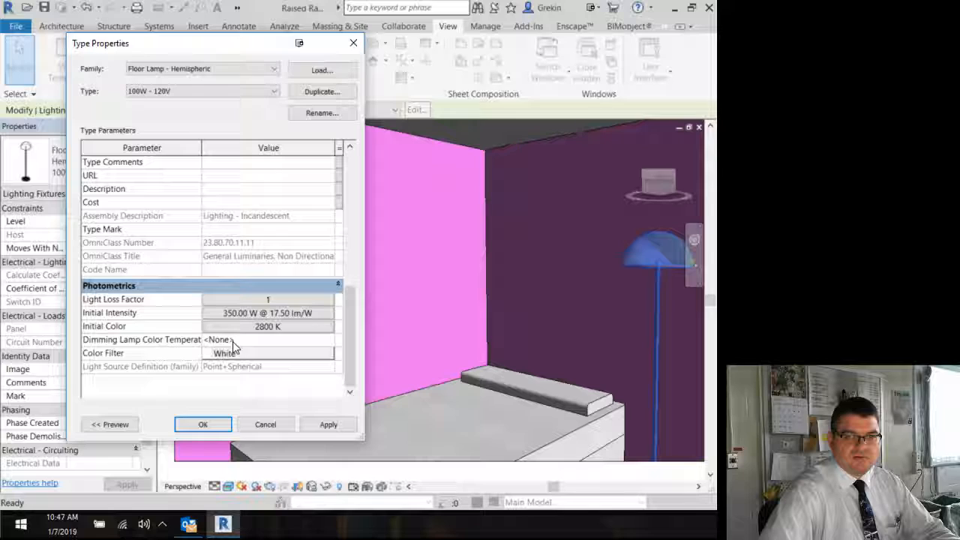
left_click(203, 423)
left_click(147, 127)
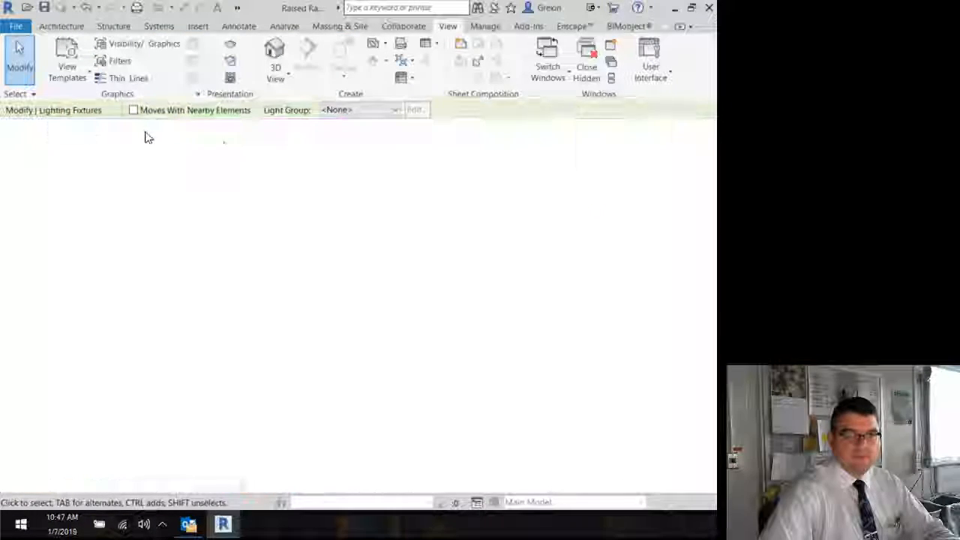
Step: Render the bedroom view again with the adjusted lamp and return to the model display
left_click(231, 45)
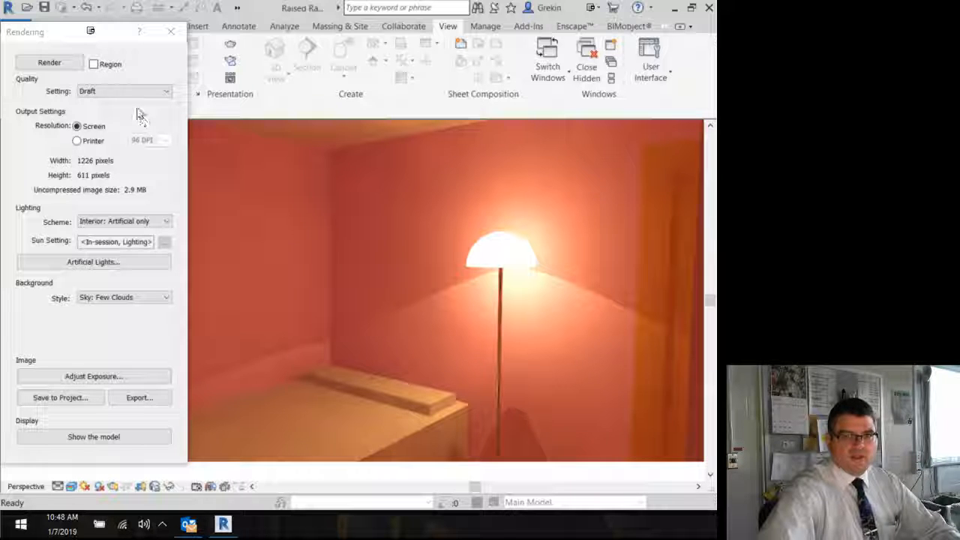
left_click_drag(58, 34, 0, 66)
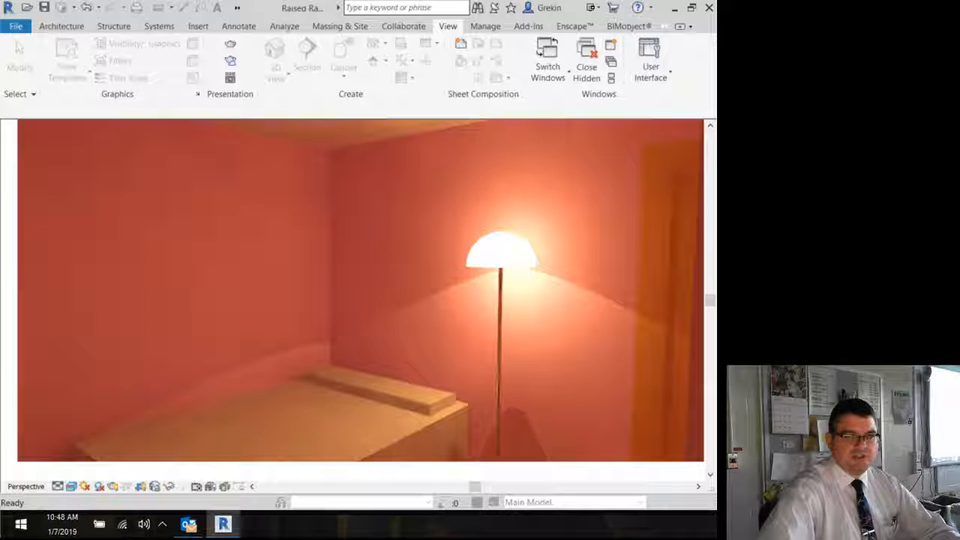
key("Escape")
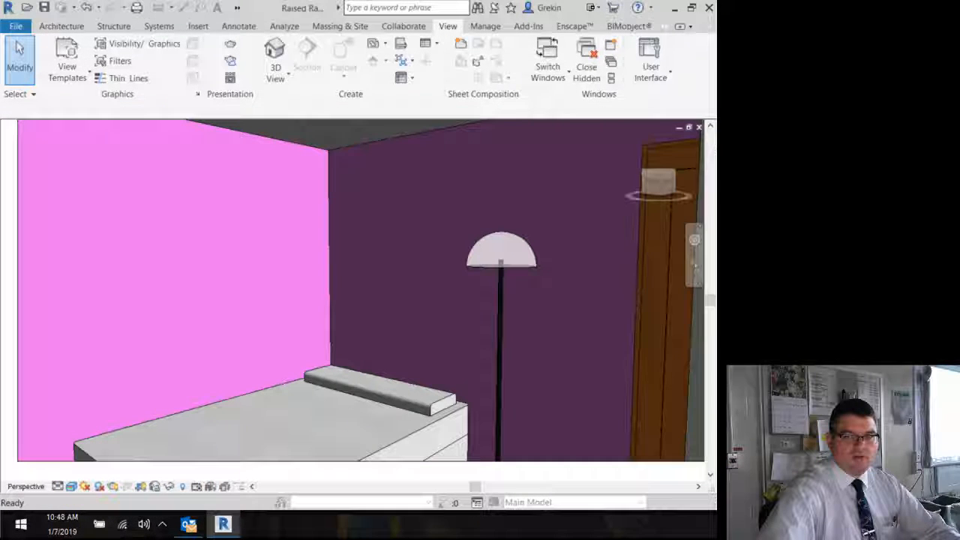